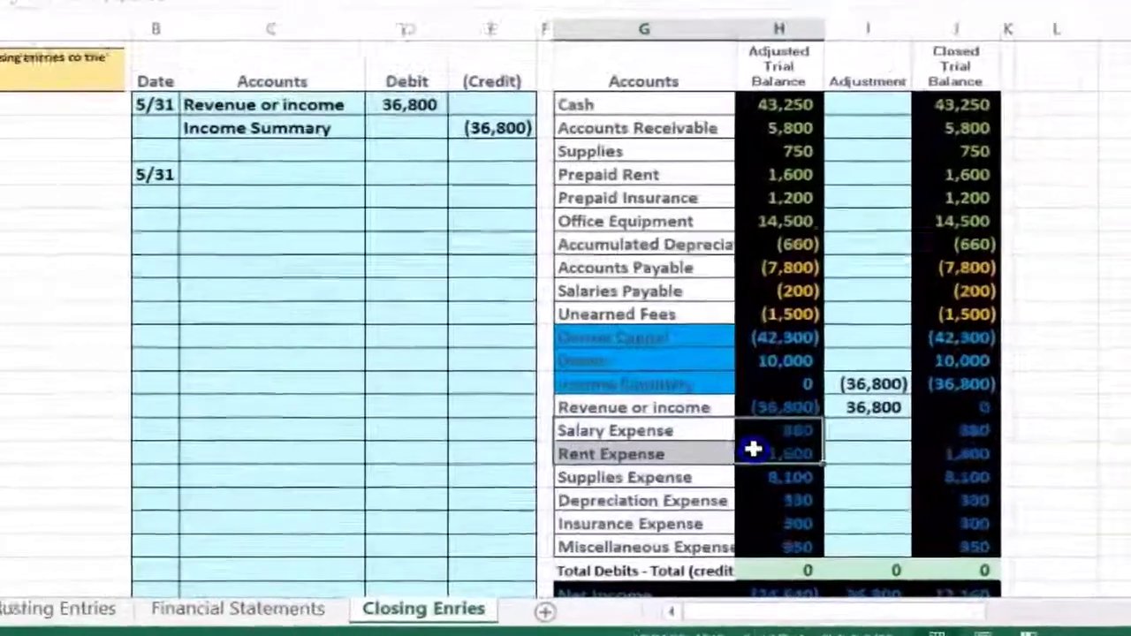
Step: Copy the Salary Expense account name into the line below the second 5/31 date and credit it -880
{"action": "left_click_drag", "start_coordinate": [753, 450], "coordinate": [762, 536]}
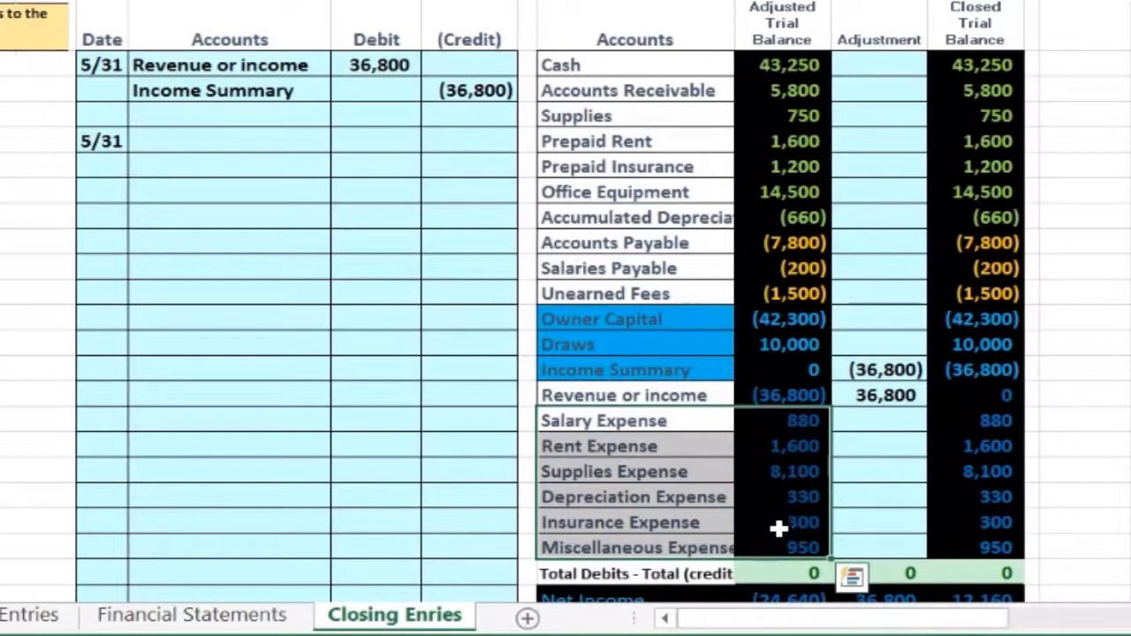
{"action": "left_click", "coordinate": [521, 447]}
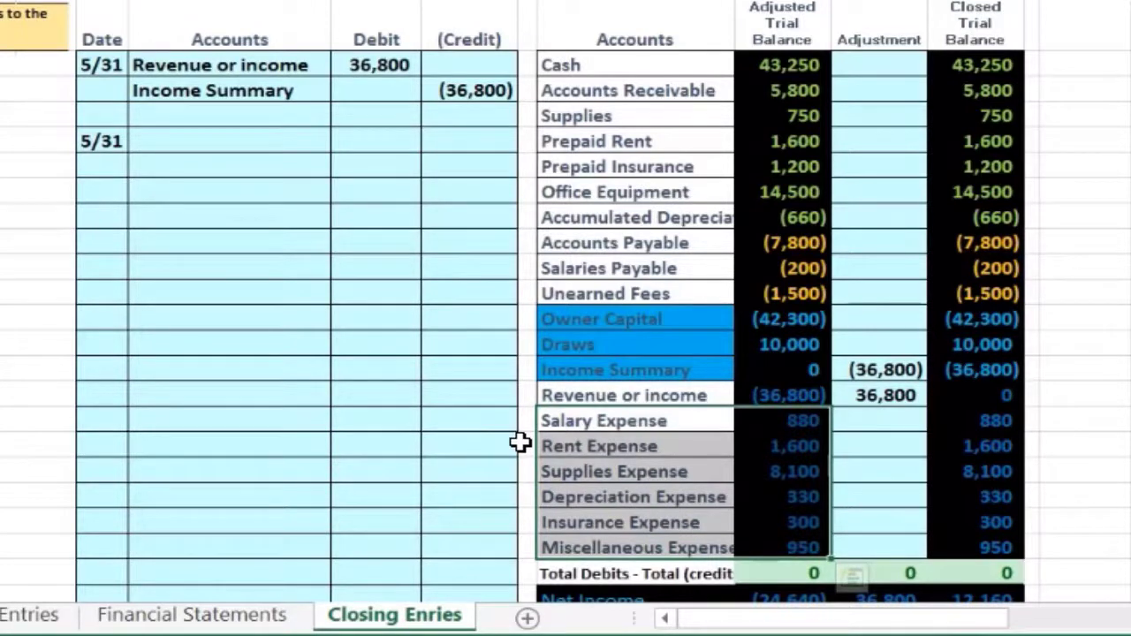
{"action": "left_click", "coordinate": [626, 422]}
{"action": "left_click_drag", "start_coordinate": [720, 432], "coordinate": [749, 433]}
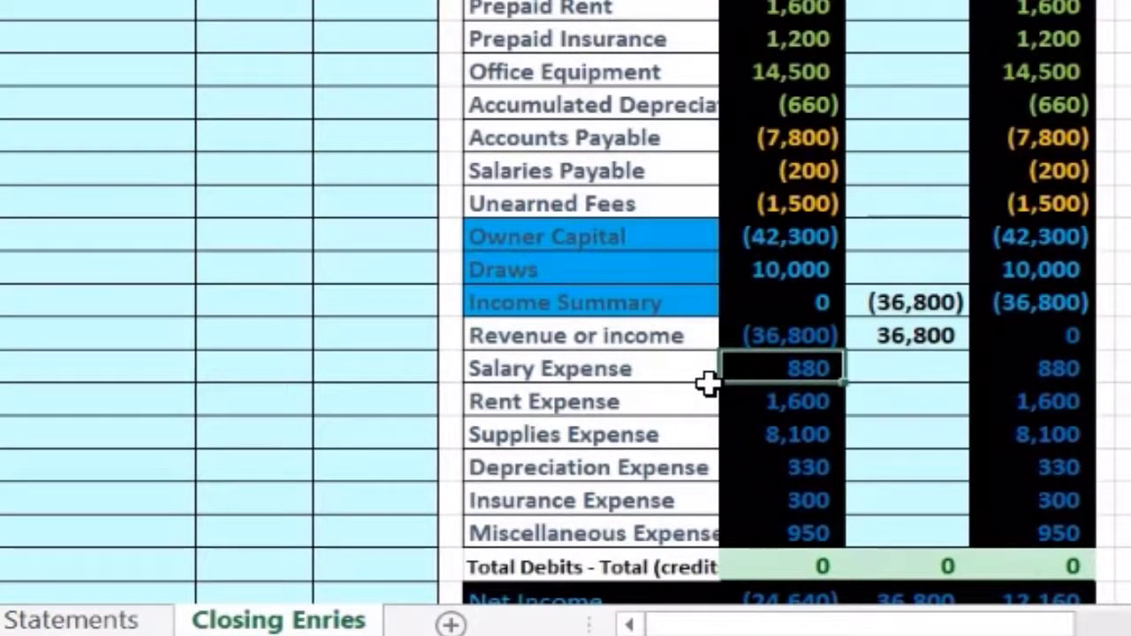
{"action": "left_click_drag", "start_coordinate": [679, 374], "coordinate": [663, 367]}
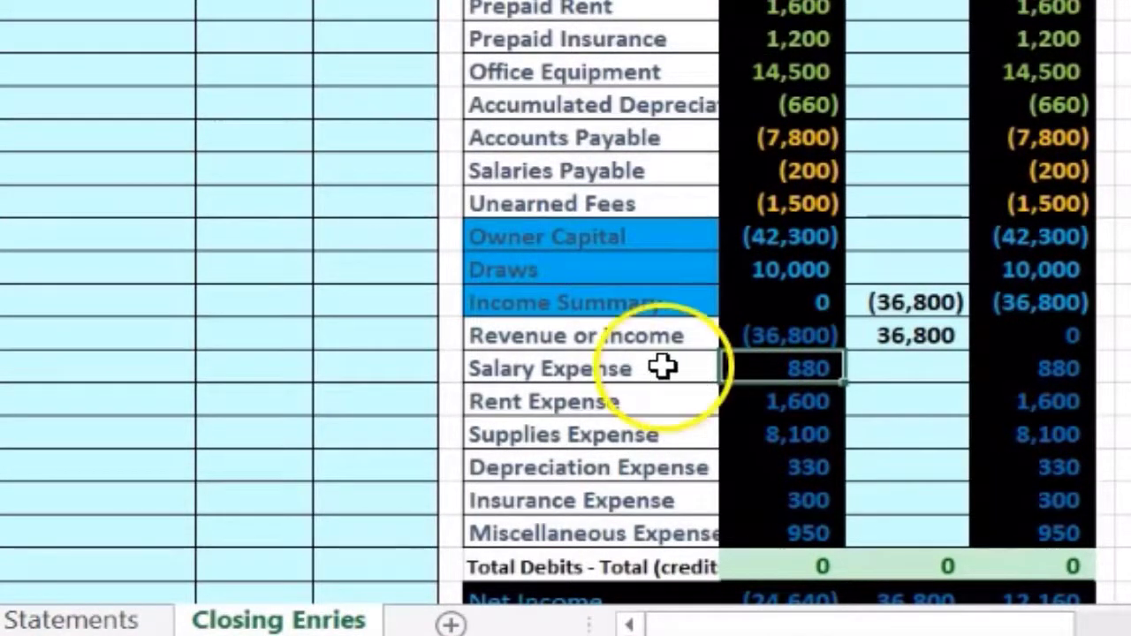
{"action": "right_click", "coordinate": [664, 366]}
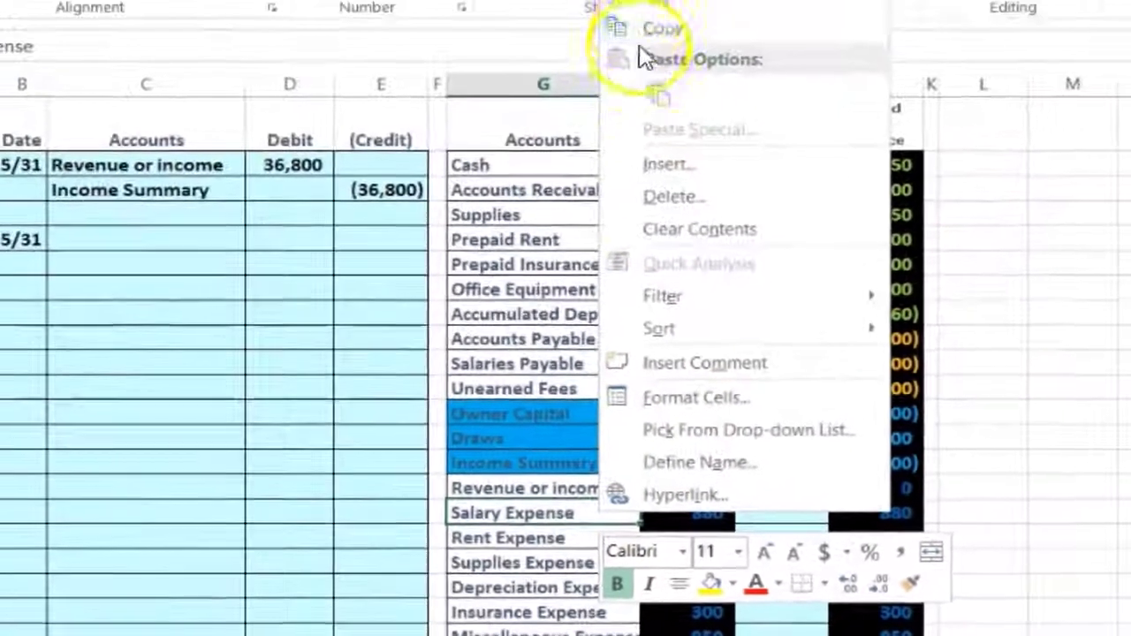
{"action": "left_click", "coordinate": [643, 35]}
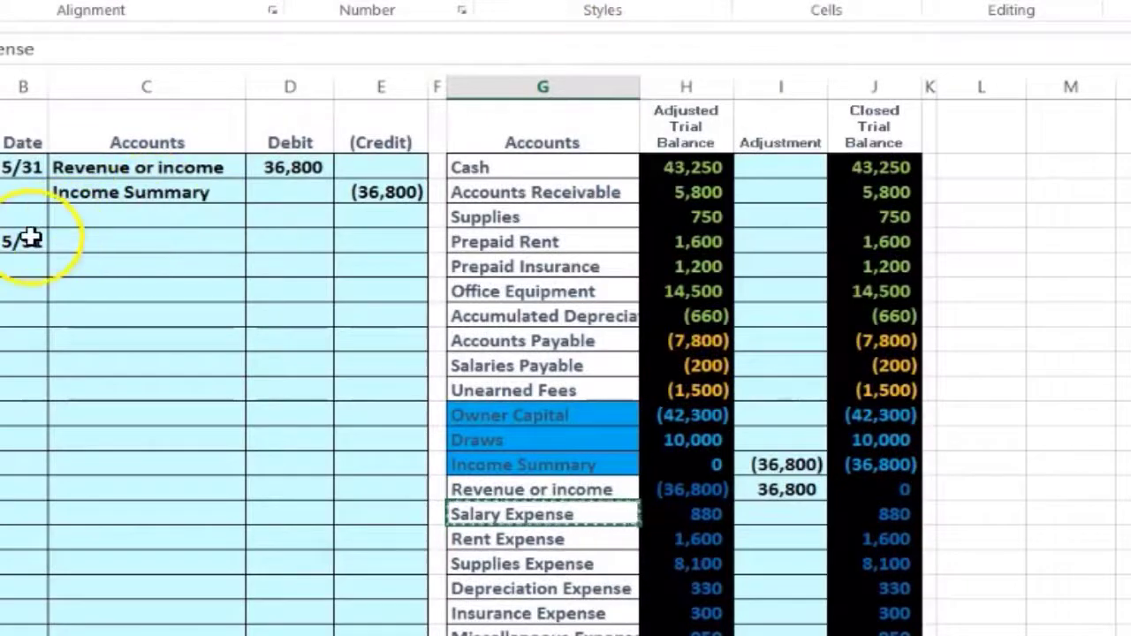
{"action": "left_click", "coordinate": [68, 259]}
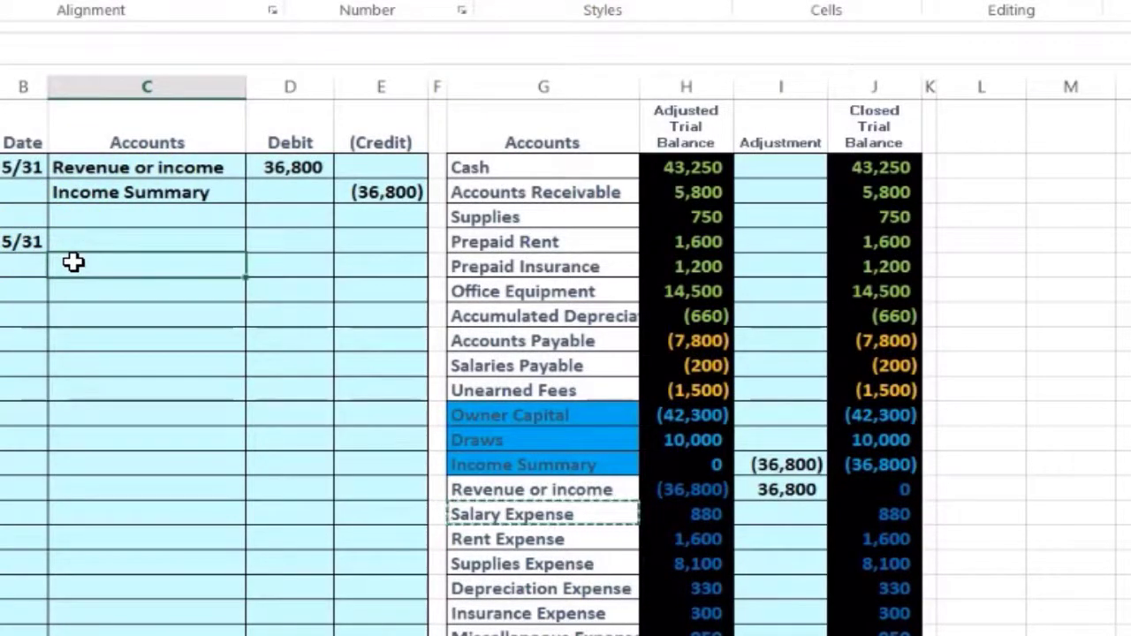
{"action": "right_click", "coordinate": [74, 262]}
{"action": "left_click", "coordinate": [174, 338]}
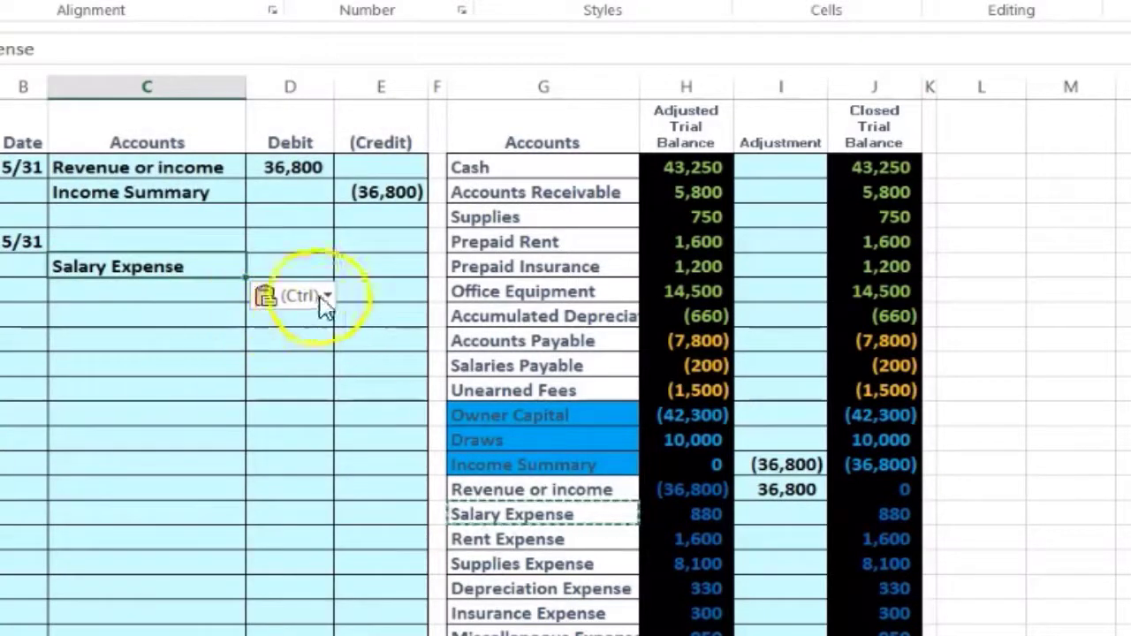
{"action": "left_click", "coordinate": [377, 266]}
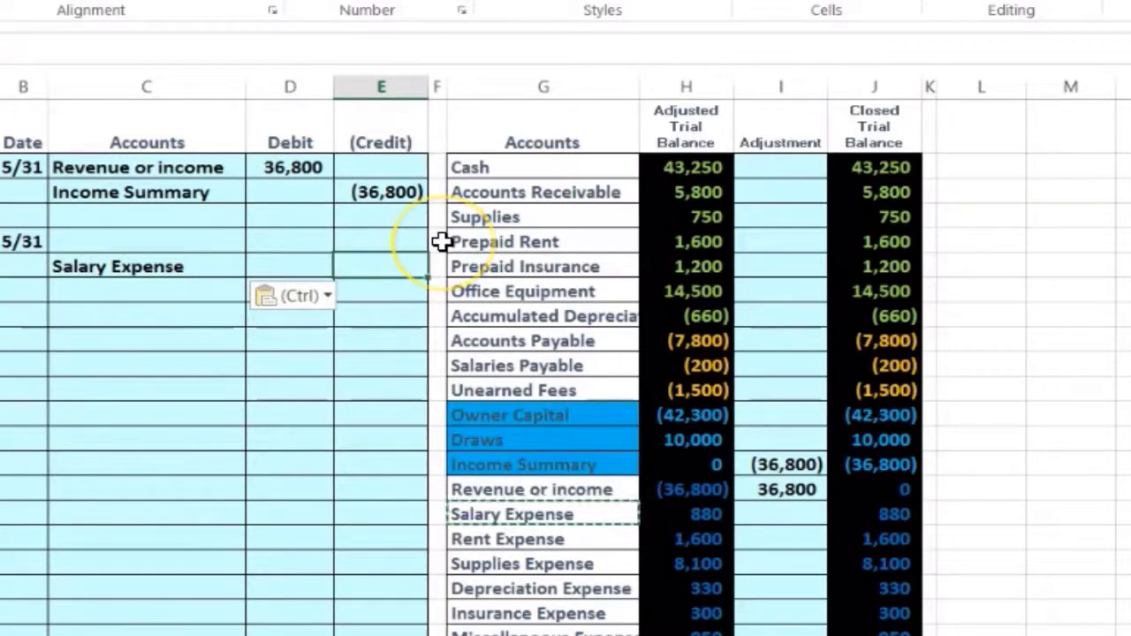
{"action": "type", "text": "-"}
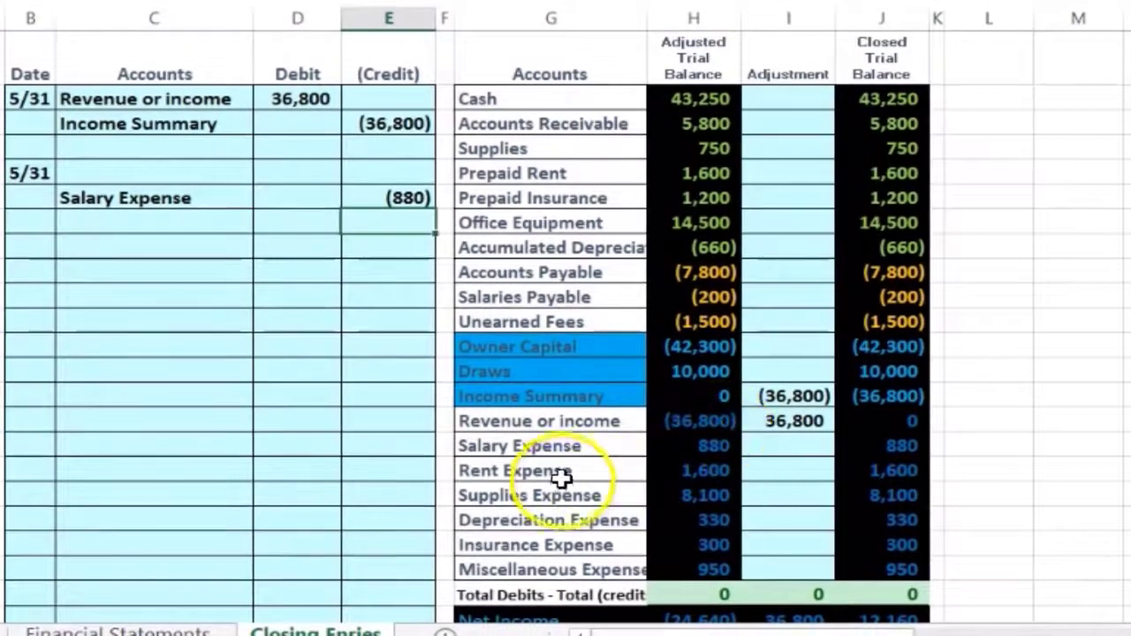
Step: Copy the Rent Expense account name from the trial balance and paste it as values below Salary Expense in the journal
{"action": "left_click", "coordinate": [560, 471]}
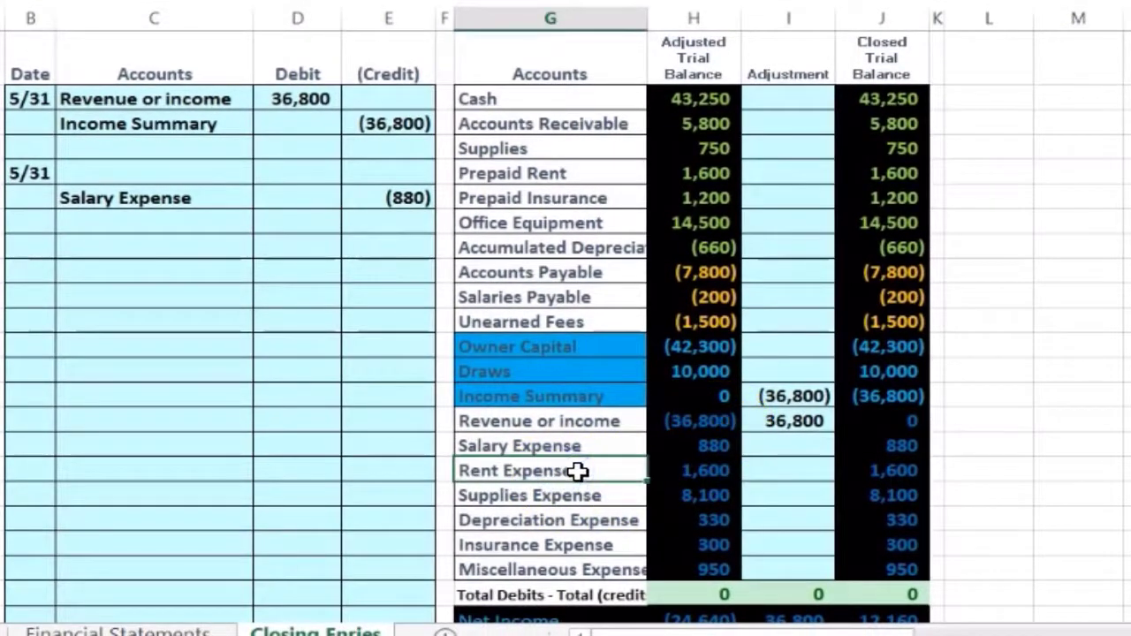
{"action": "left_click", "coordinate": [693, 471]}
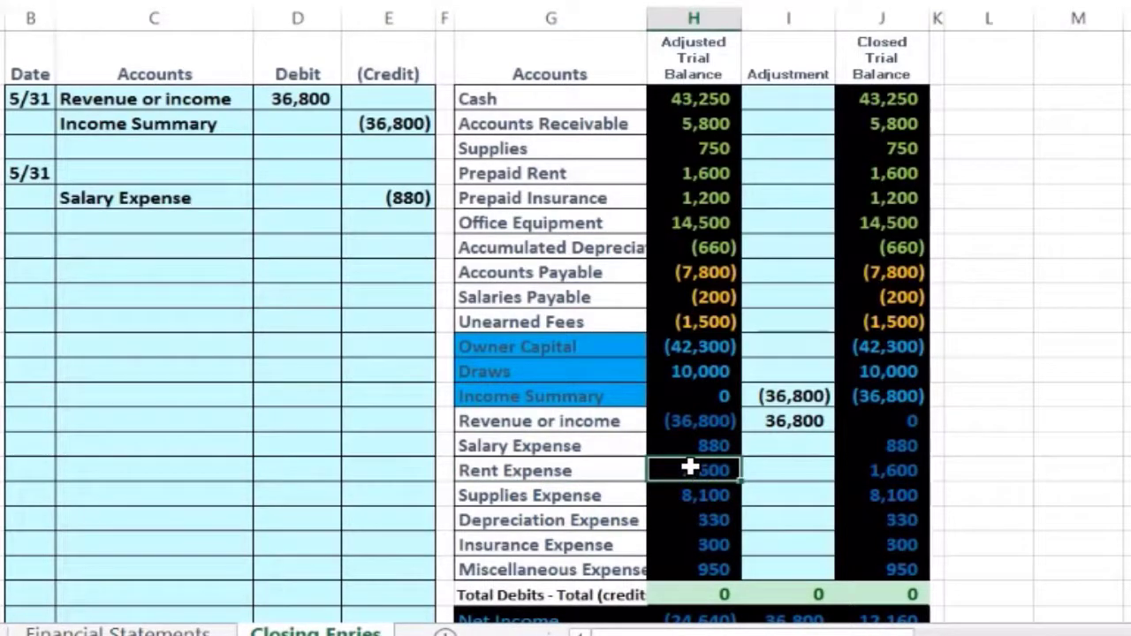
{"action": "left_click", "coordinate": [670, 470]}
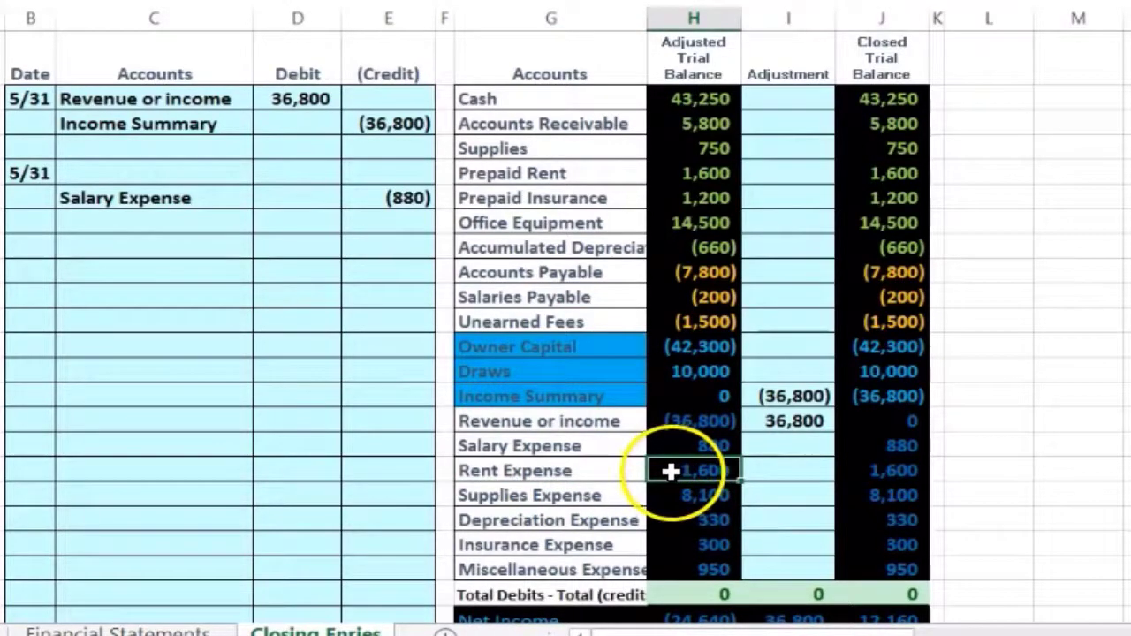
{"action": "left_click", "coordinate": [611, 474]}
{"action": "right_click", "coordinate": [612, 474]}
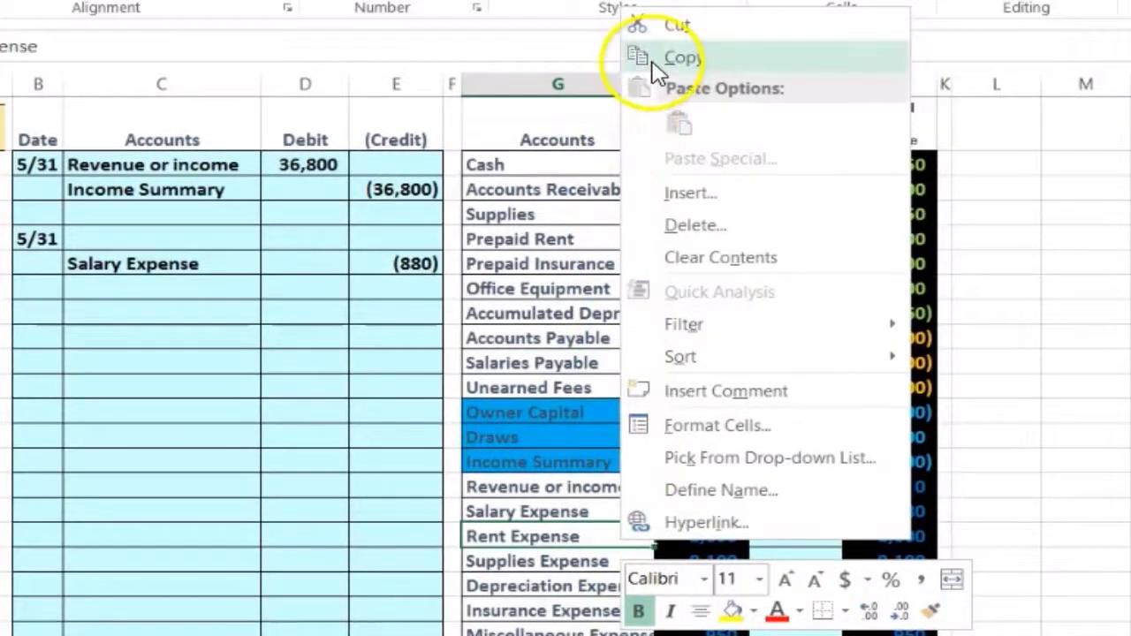
{"action": "left_click", "coordinate": [654, 63]}
{"action": "left_click", "coordinate": [173, 287]}
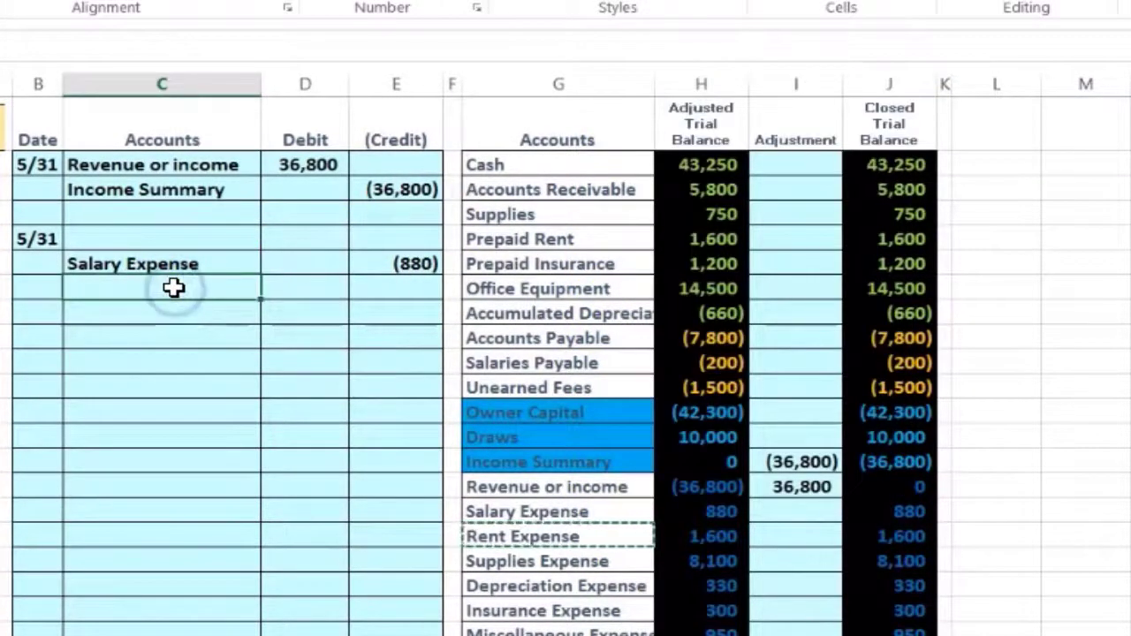
{"action": "right_click", "coordinate": [173, 287]}
{"action": "left_click", "coordinate": [276, 333]}
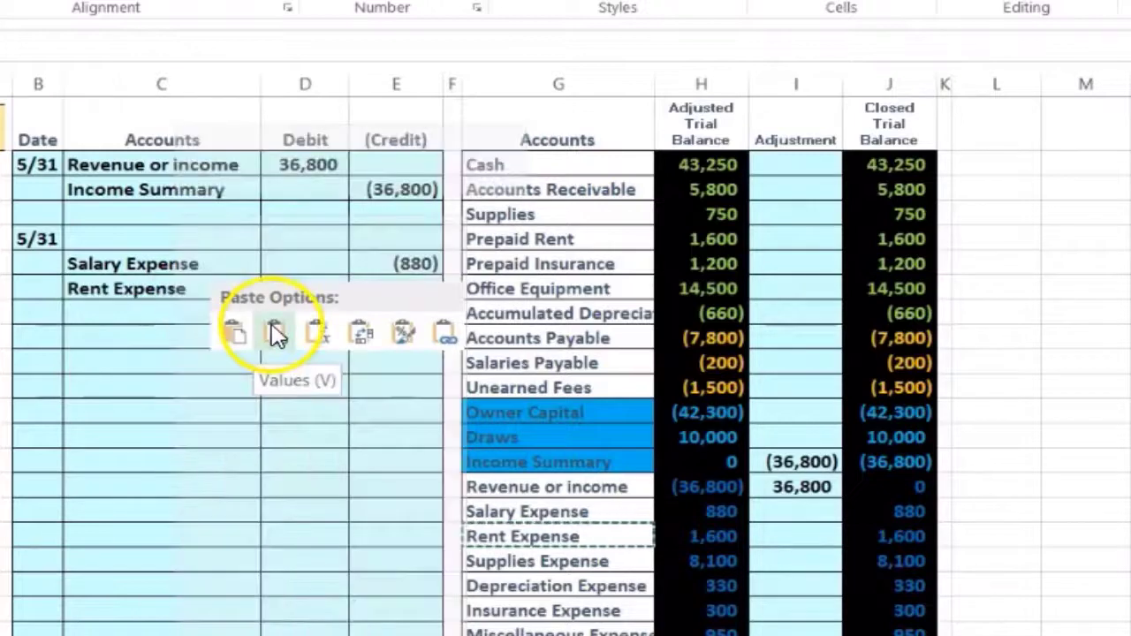
Step: Enter -1600 as the credit for Rent Expense in the closing entry
{"action": "left_click", "coordinate": [394, 284]}
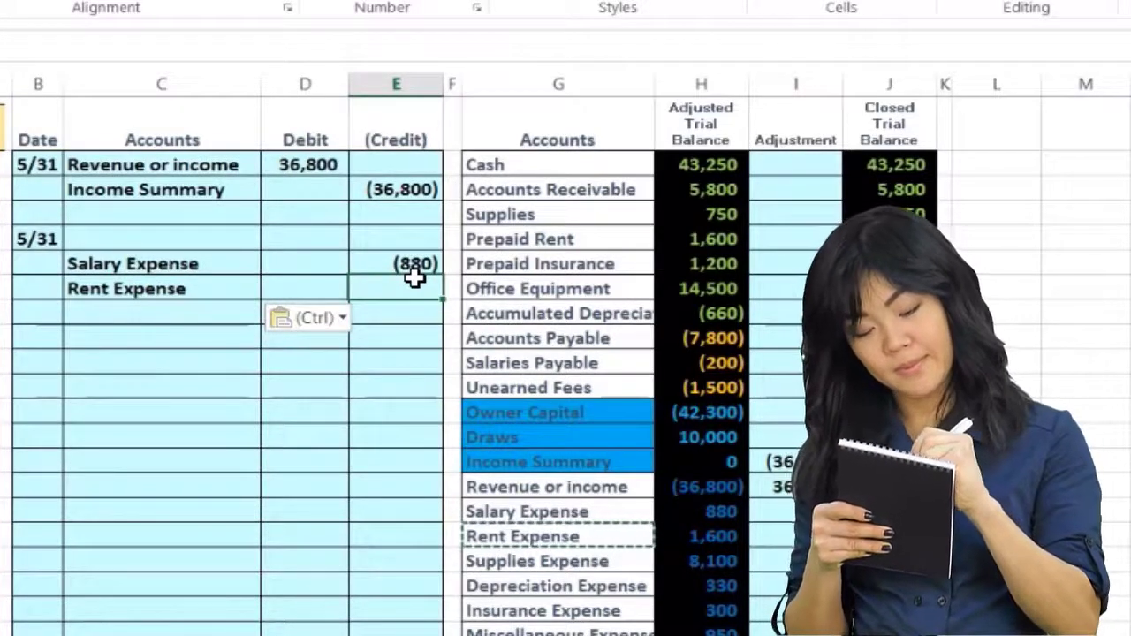
{"action": "type", "text": "-160"}
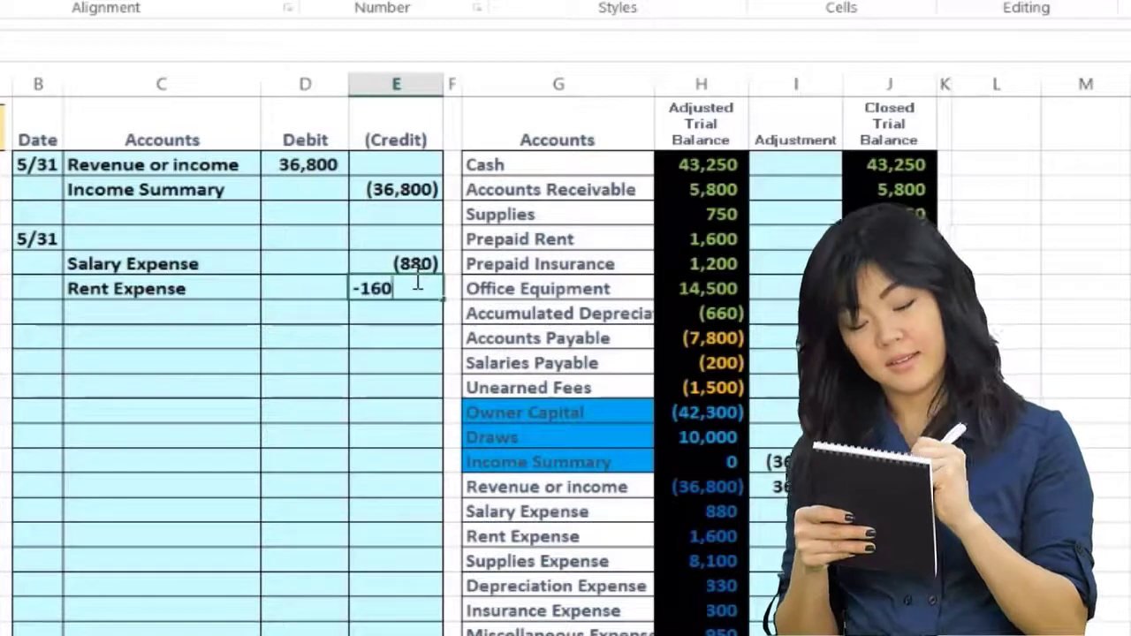
{"action": "type", "text": "0"}
{"action": "key", "text": "Return"}
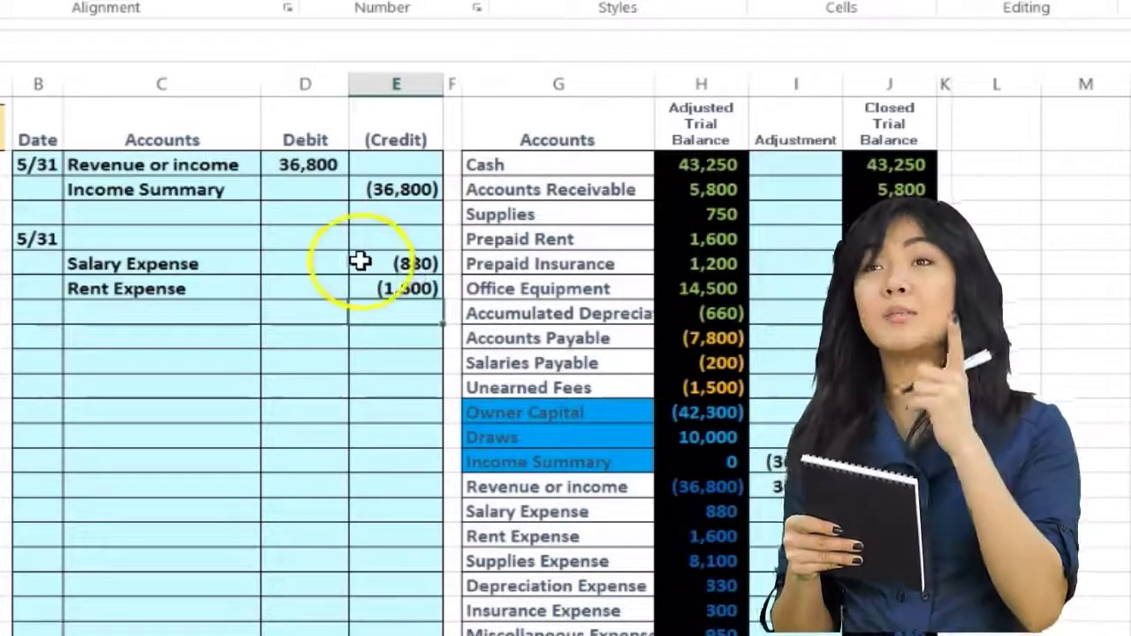
Step: Copy the Supplies Expense account name from the trial balance and paste it as values below Rent Expense in the journal
{"action": "left_click", "coordinate": [309, 238]}
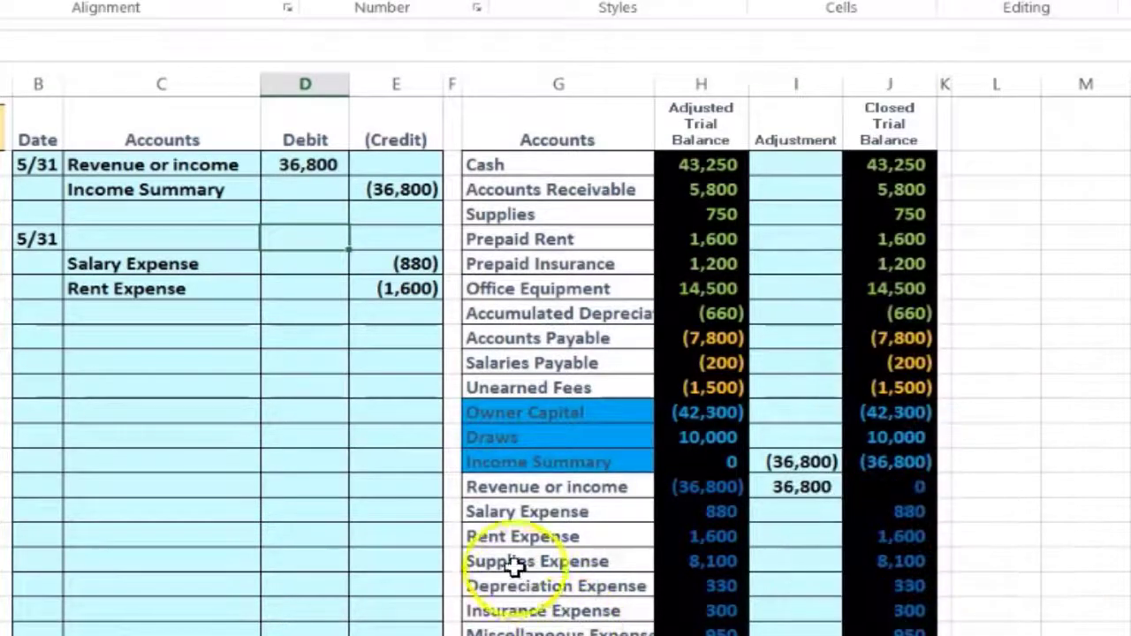
{"action": "left_click_drag", "start_coordinate": [470, 561], "coordinate": [680, 559]}
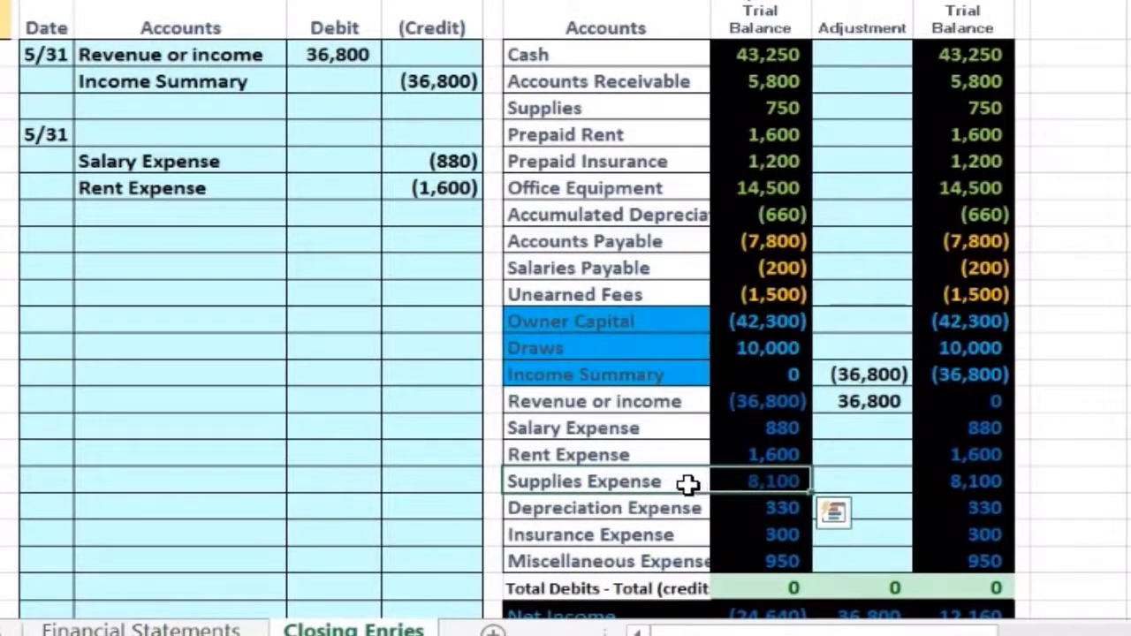
{"action": "right_click", "coordinate": [669, 480]}
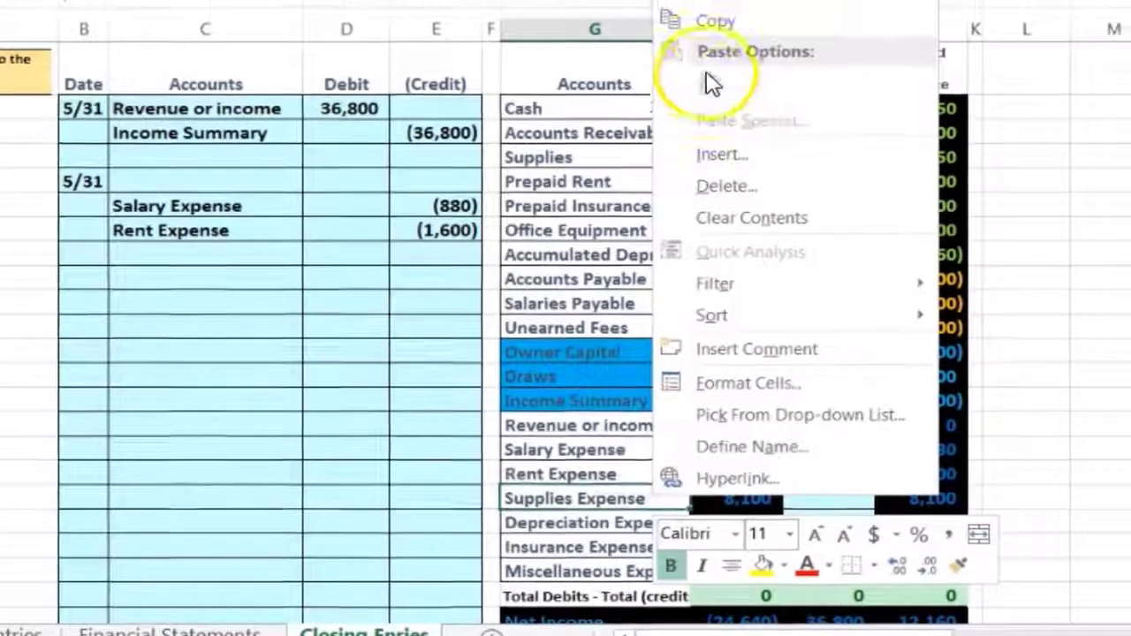
{"action": "left_click", "coordinate": [664, 43]}
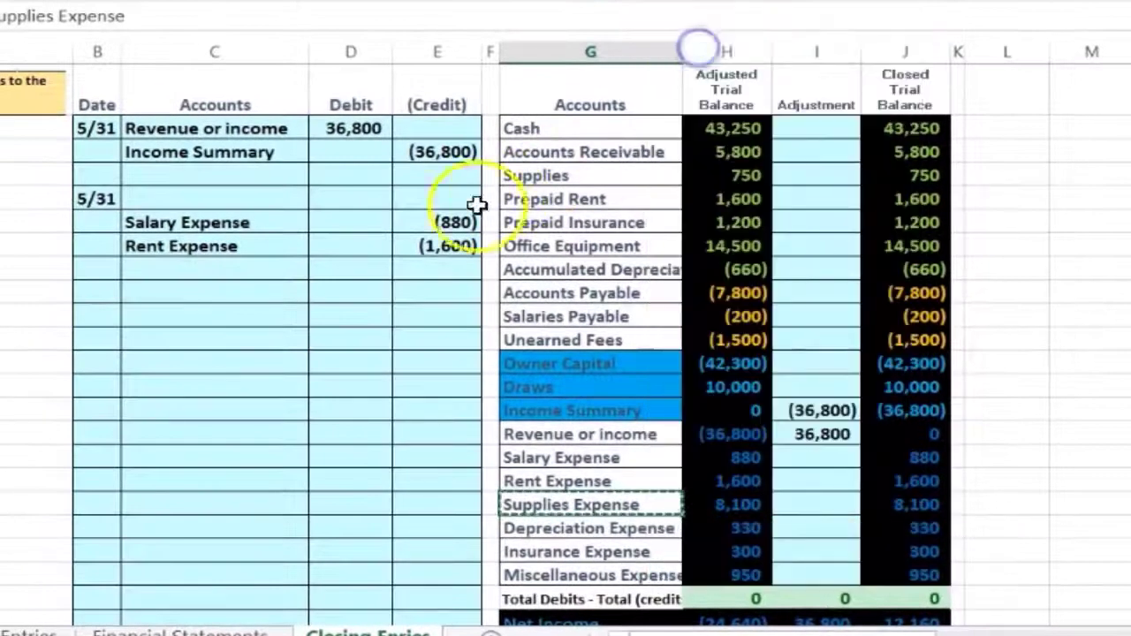
{"action": "left_click", "coordinate": [273, 267]}
{"action": "right_click", "coordinate": [214, 276]}
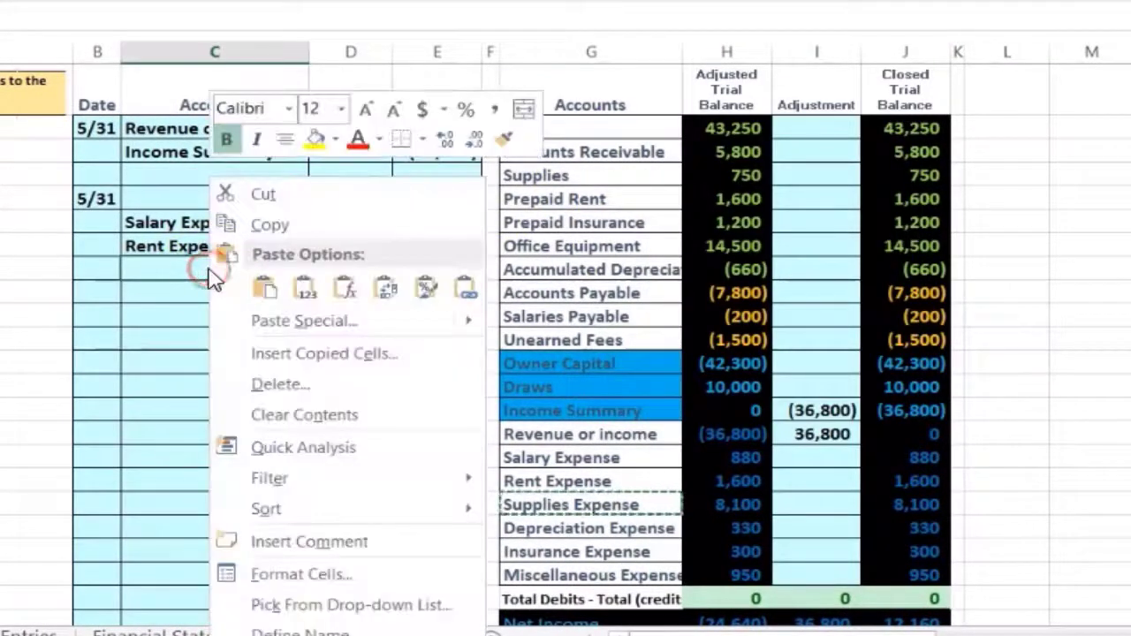
{"action": "left_click", "coordinate": [303, 289]}
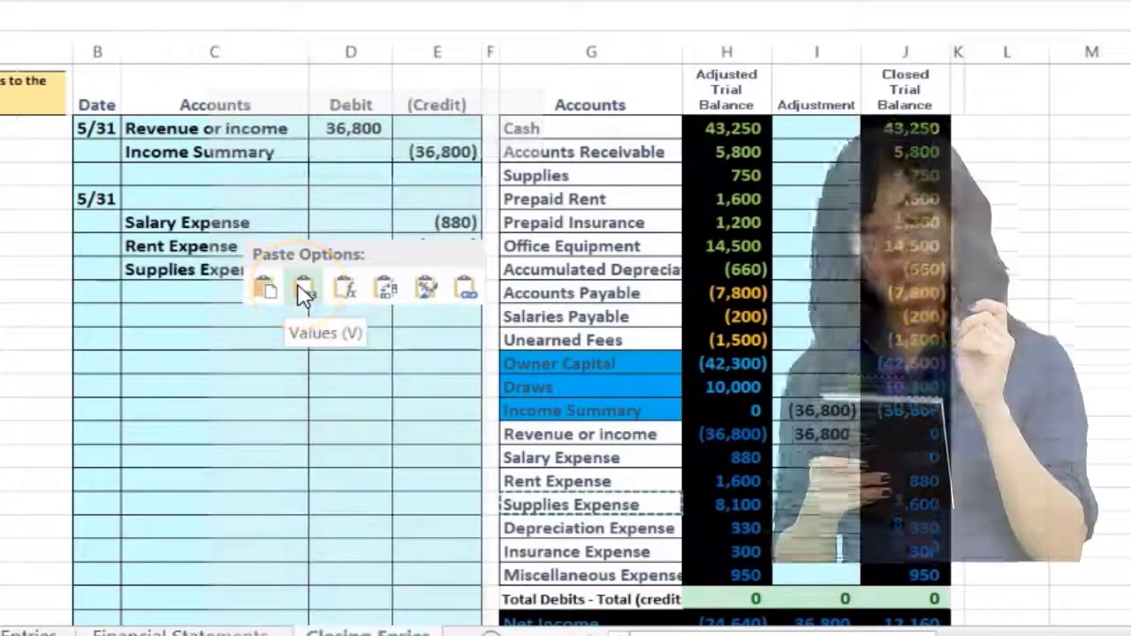
Step: Enter -8100 as the credit for Supplies Expense in the closing entry
{"action": "left_click", "coordinate": [424, 272]}
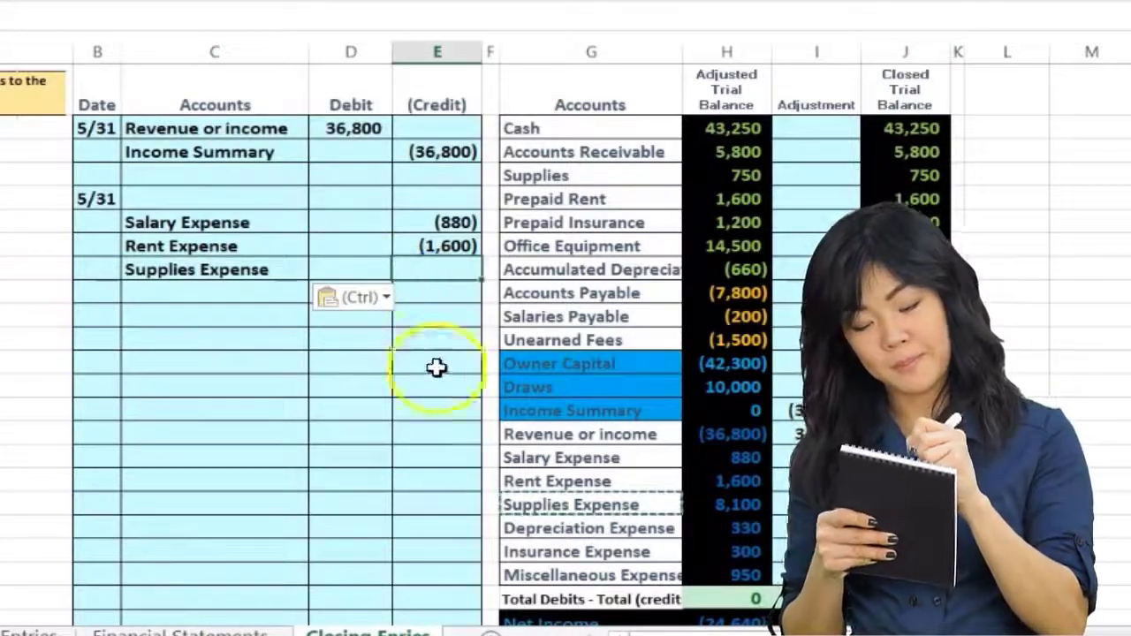
{"action": "type", "text": "-"}
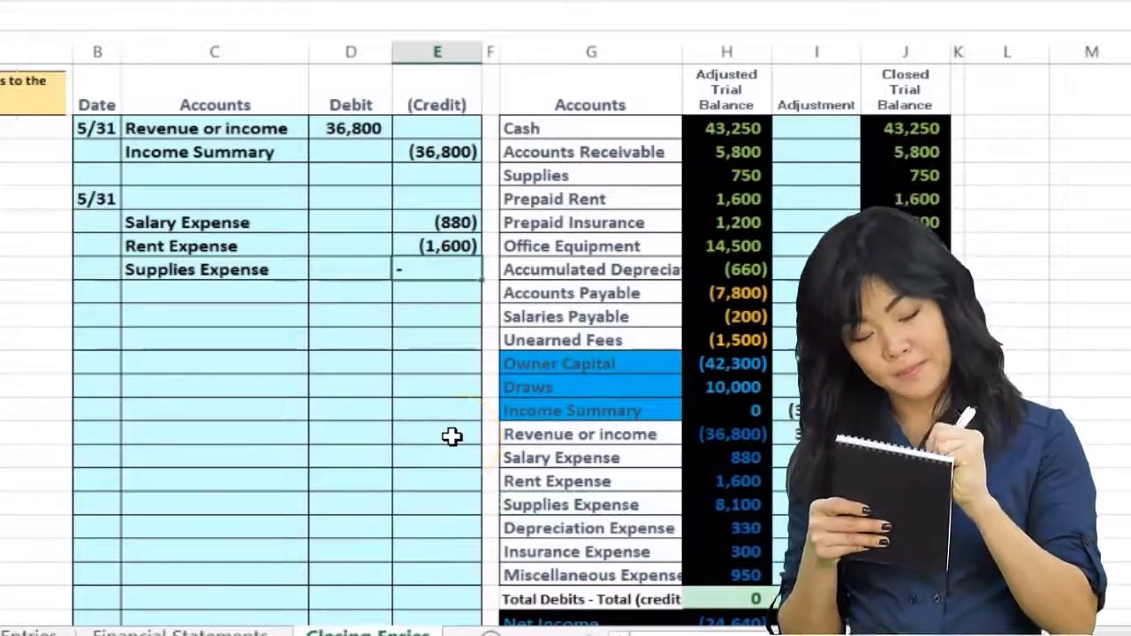
{"action": "type", "text": "8100"}
{"action": "key", "text": "Return"}
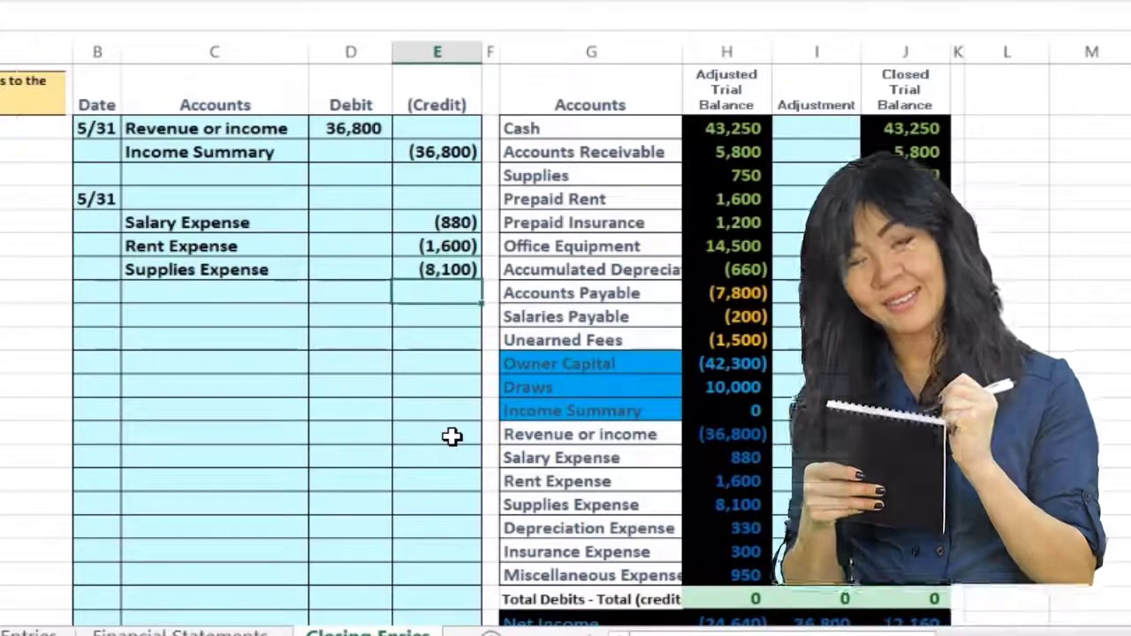
Step: Copy the Depreciation Expense account name from the trial balance and paste it as values below Supplies Expense in the journal
{"action": "left_click", "coordinate": [549, 530]}
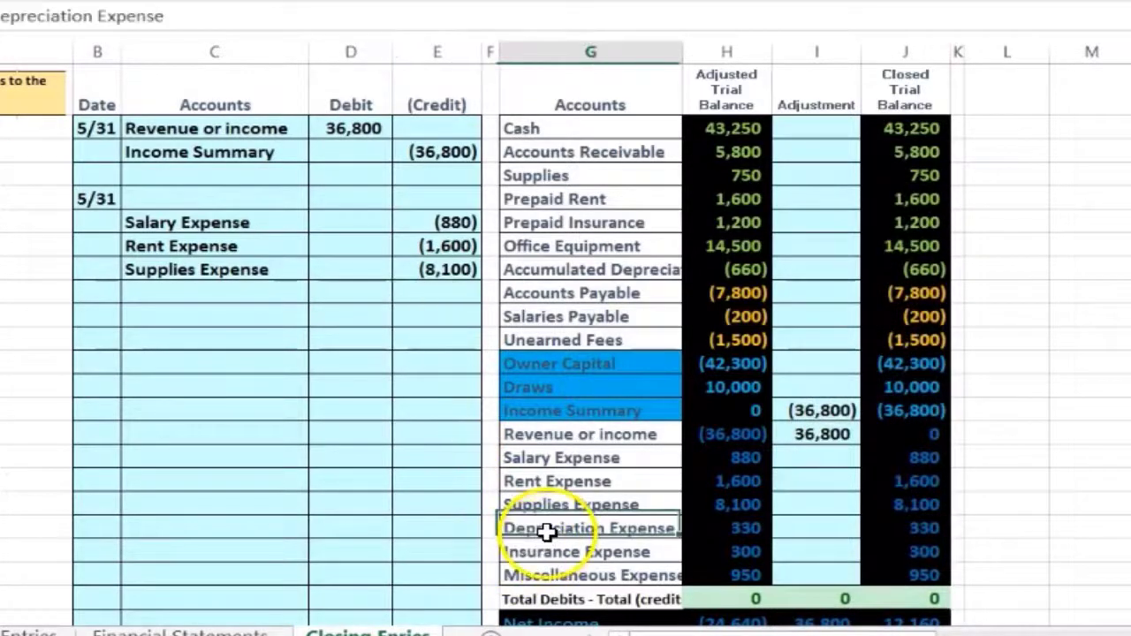
{"action": "left_click", "coordinate": [703, 528]}
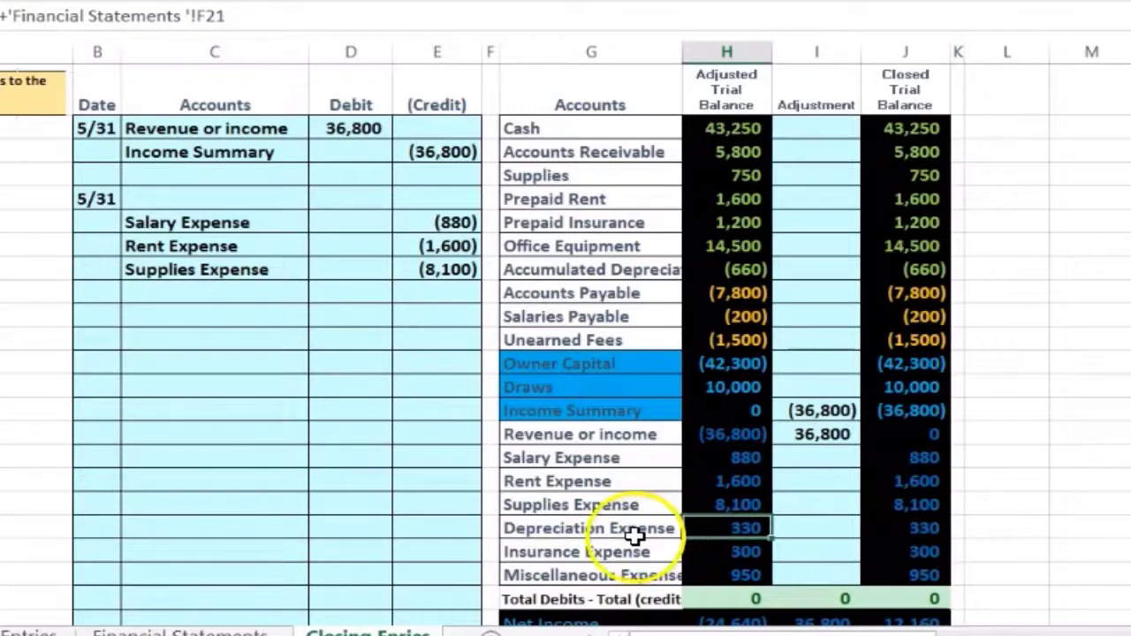
{"action": "left_click", "coordinate": [581, 528]}
{"action": "right_click", "coordinate": [583, 529]}
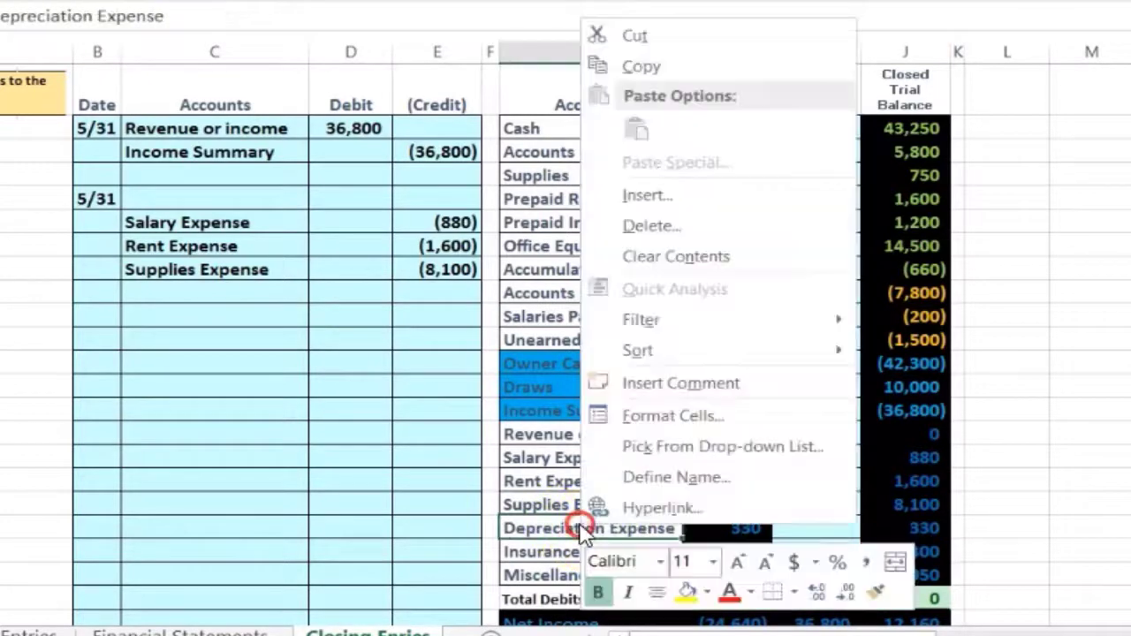
{"action": "left_click", "coordinate": [629, 69]}
{"action": "left_click", "coordinate": [296, 326]}
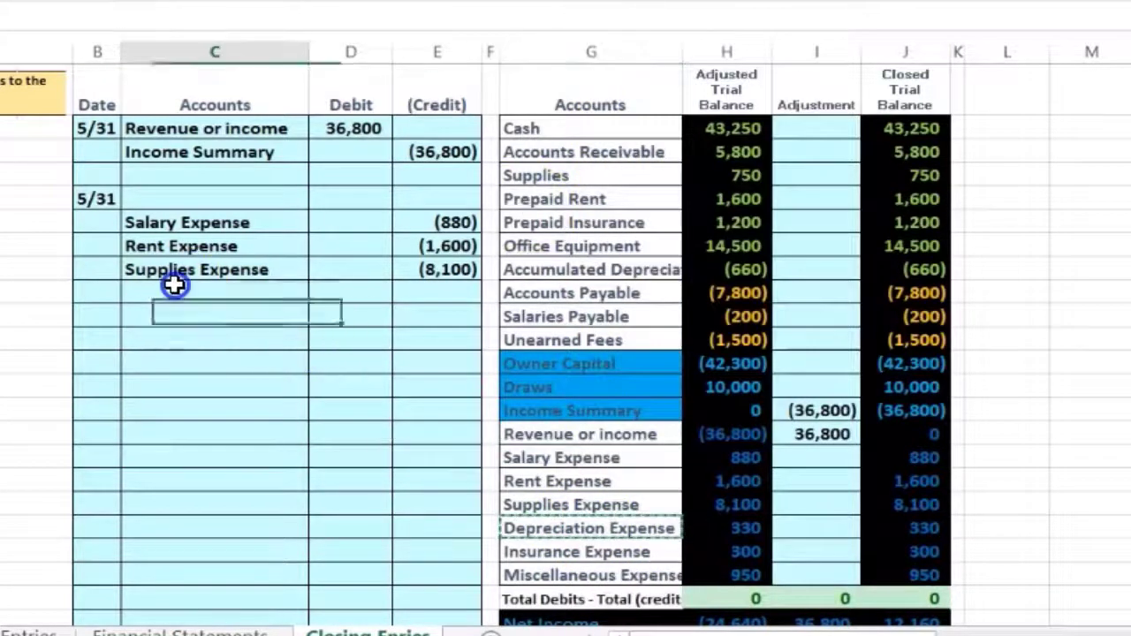
{"action": "left_click", "coordinate": [181, 291]}
{"action": "right_click", "coordinate": [177, 288]}
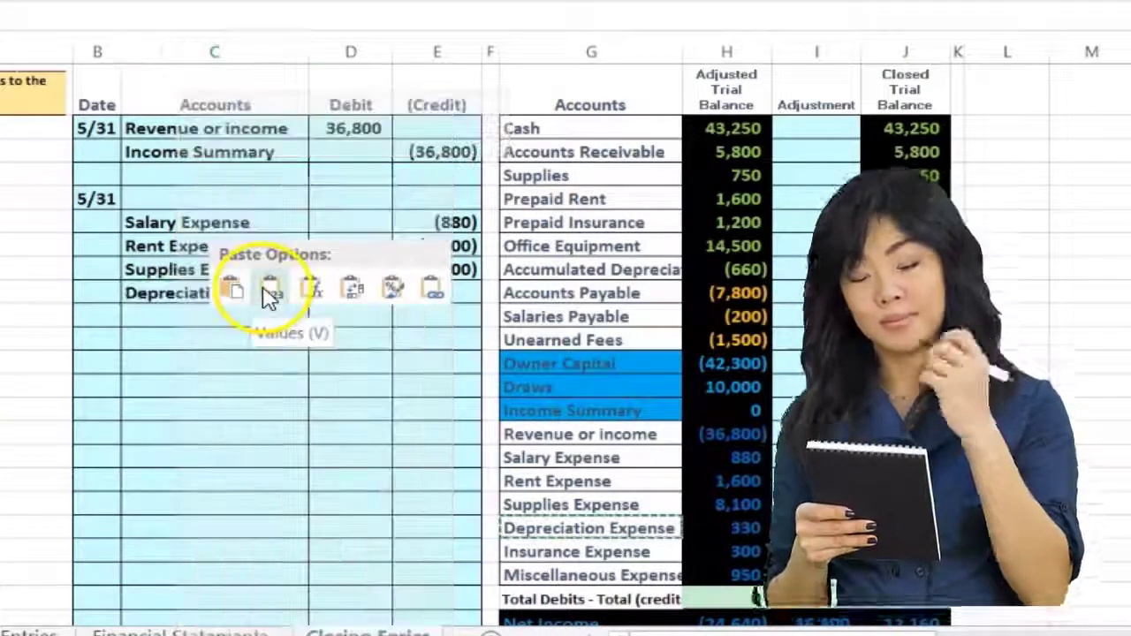
{"action": "left_click", "coordinate": [270, 287]}
Step: Enter -330 as the credit for Depreciation Expense in the closing entry
{"action": "left_click", "coordinate": [442, 293]}
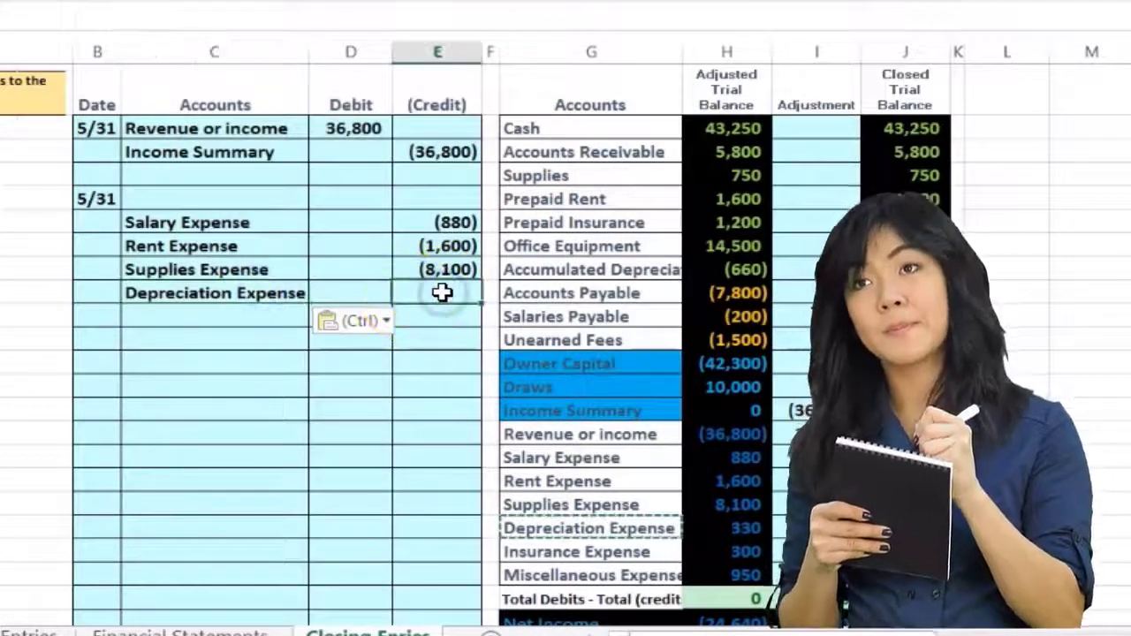
{"action": "type", "text": "-"}
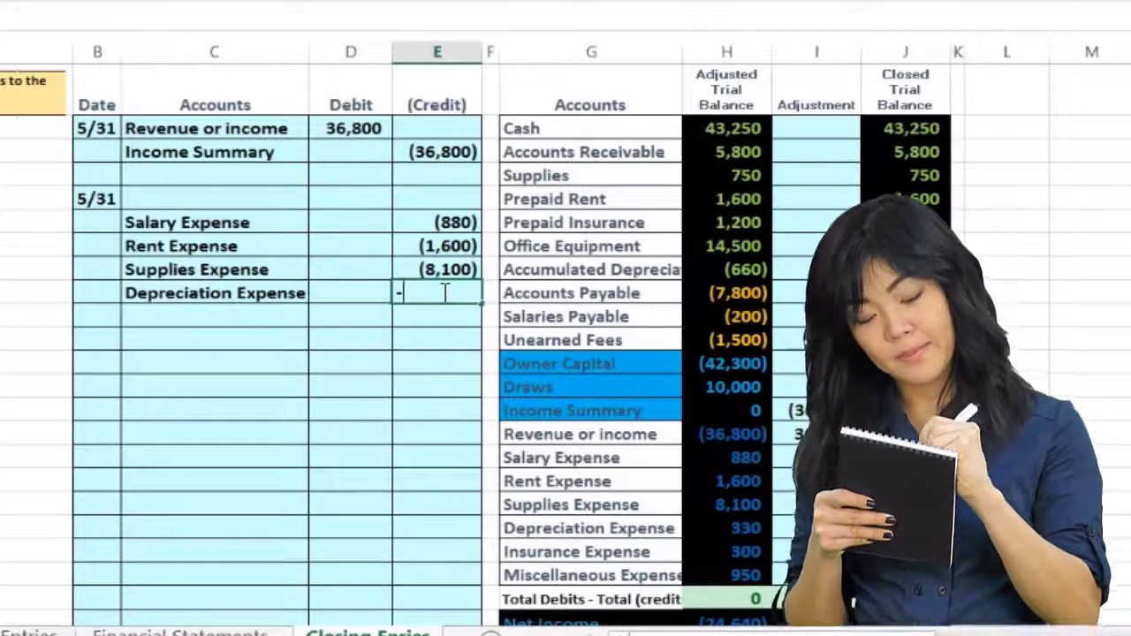
{"action": "type", "text": "330"}
{"action": "key", "text": "Return"}
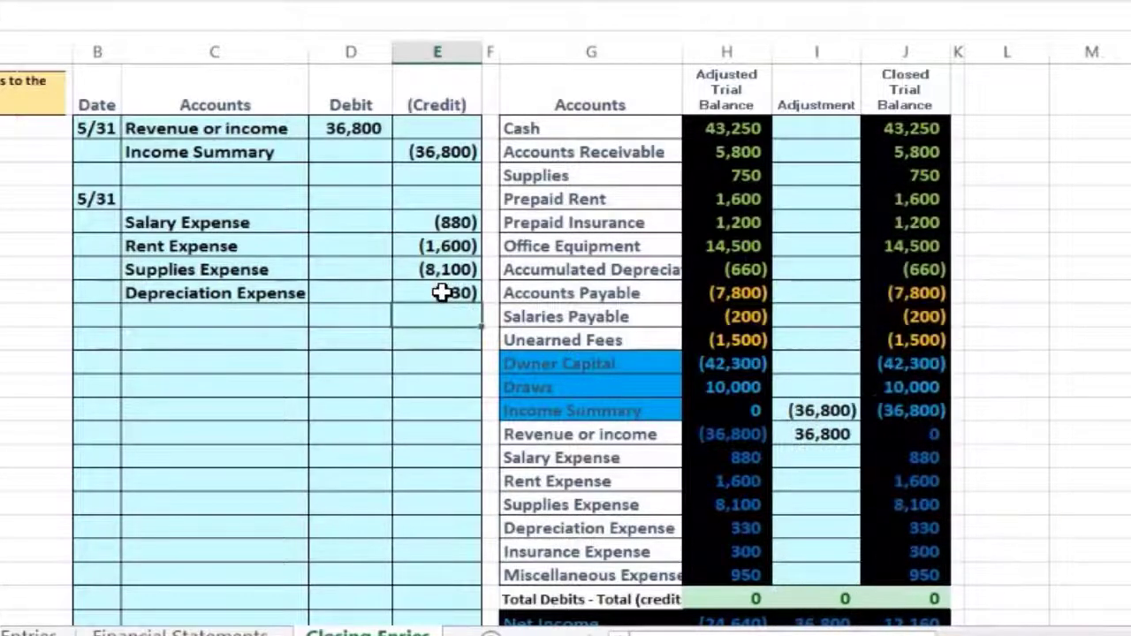
Step: Copy the Insurance Expense account name from the trial balance and paste it as values below Depreciation Expense in the journal
{"action": "left_click", "coordinate": [505, 548]}
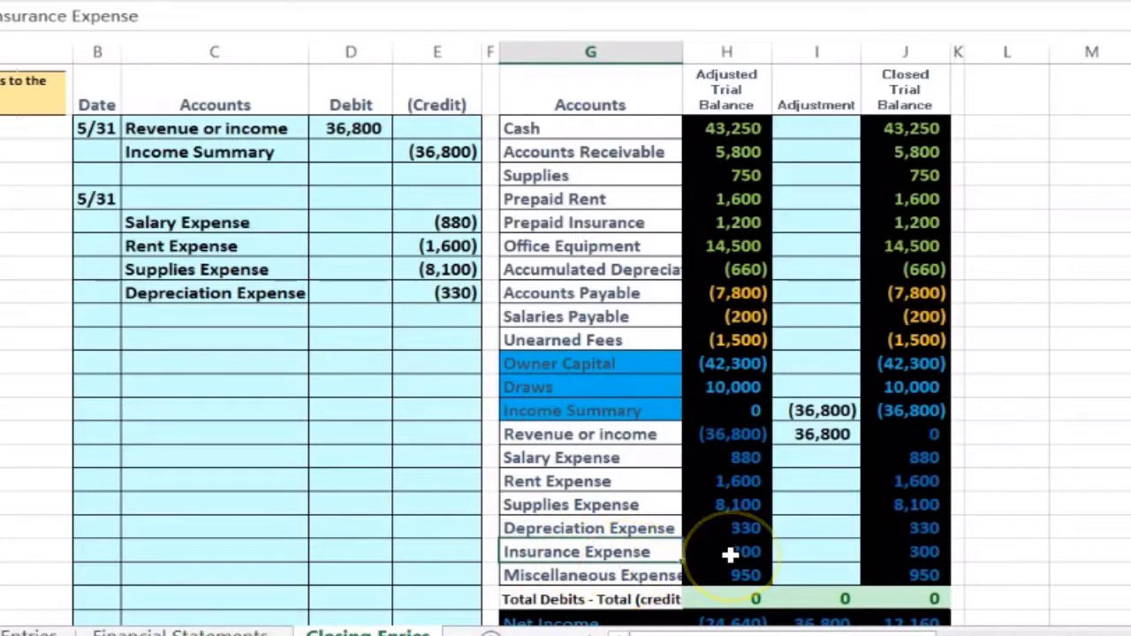
{"action": "right_click", "coordinate": [604, 552]}
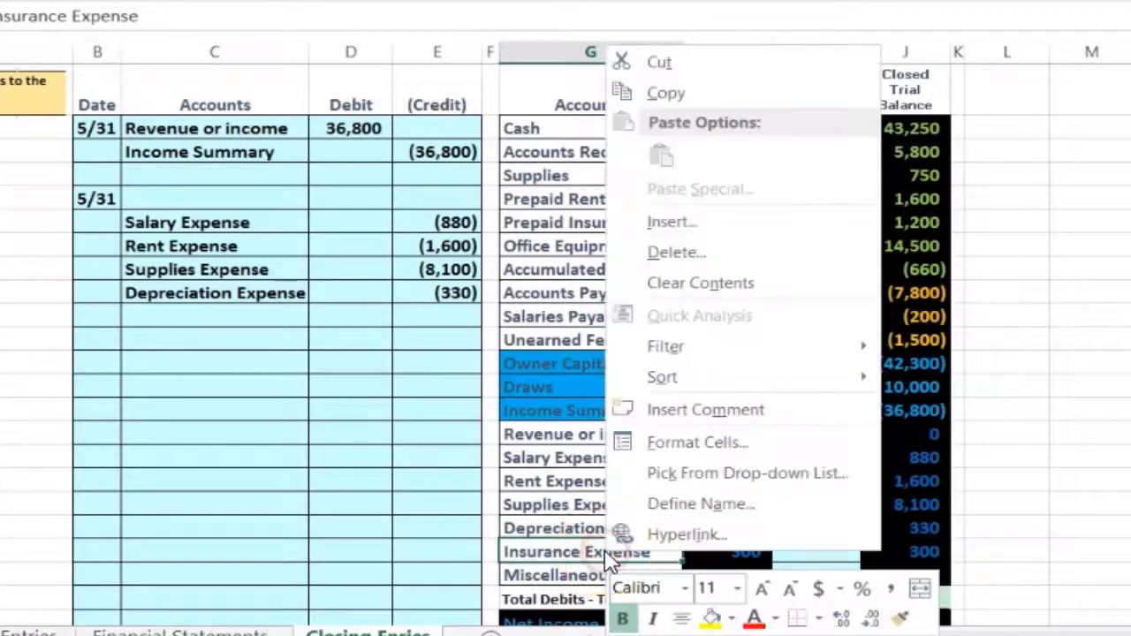
{"action": "left_click", "coordinate": [626, 93]}
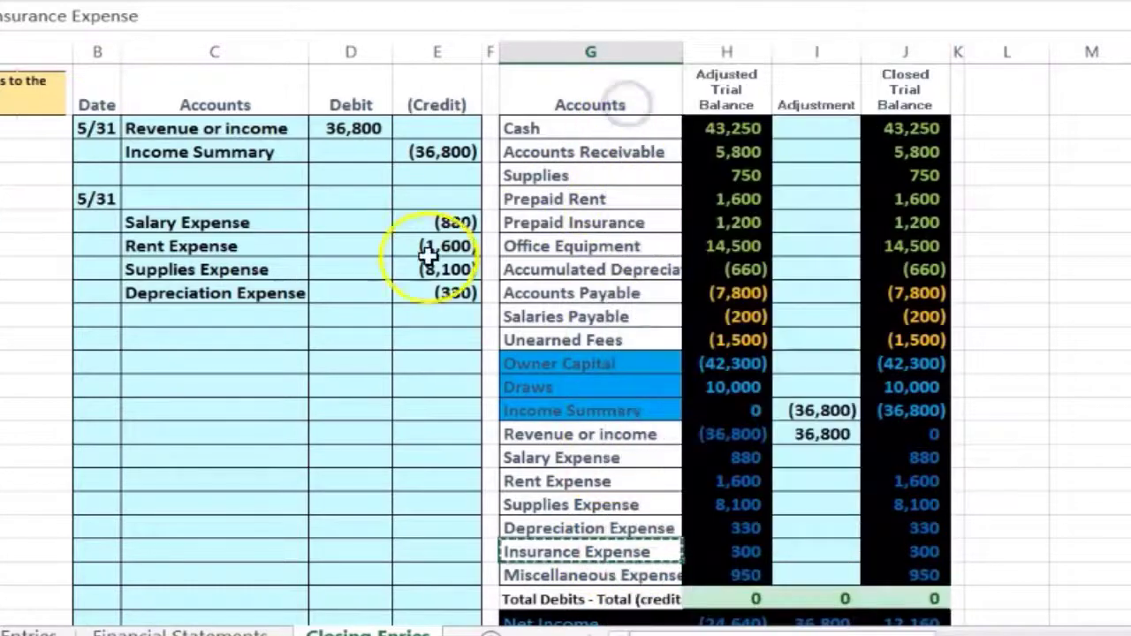
{"action": "left_click", "coordinate": [224, 318]}
{"action": "right_click", "coordinate": [225, 318]}
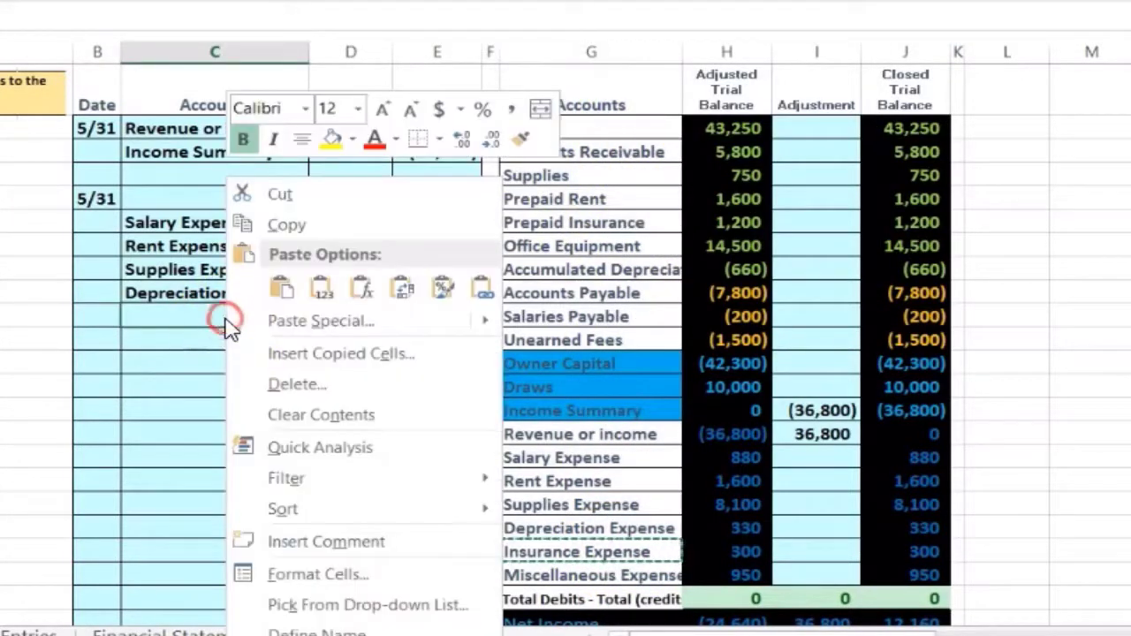
{"action": "left_click", "coordinate": [320, 299]}
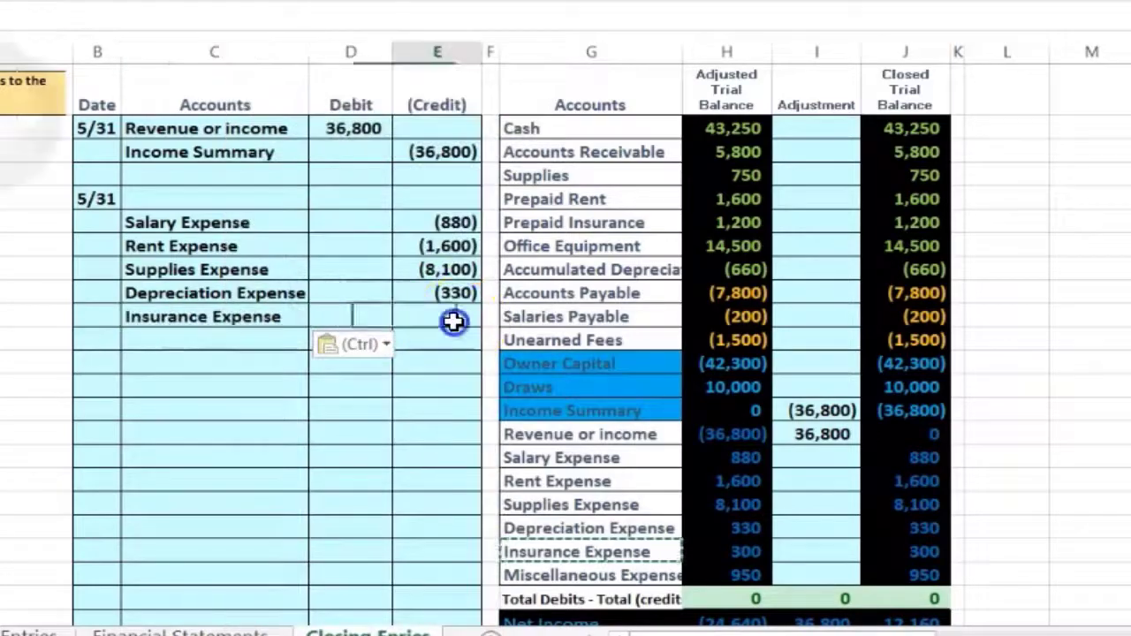
Step: Enter -300 as the credit for Insurance Expense in the closing entry
{"action": "type", "text": "-30"}
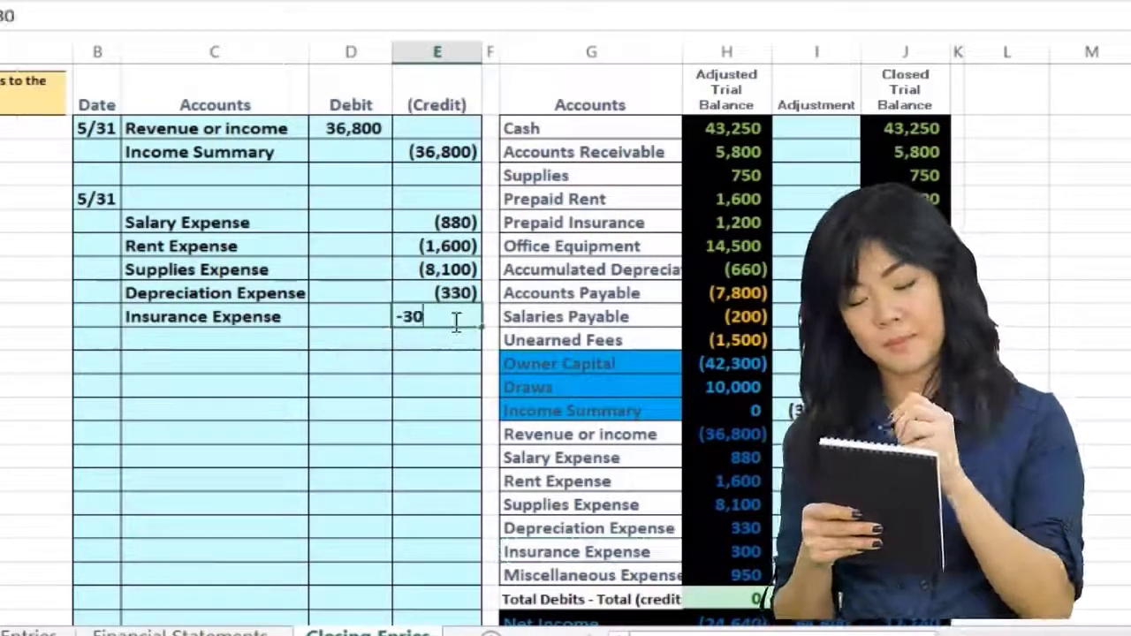
{"action": "type", "text": "0"}
{"action": "key", "text": "Return"}
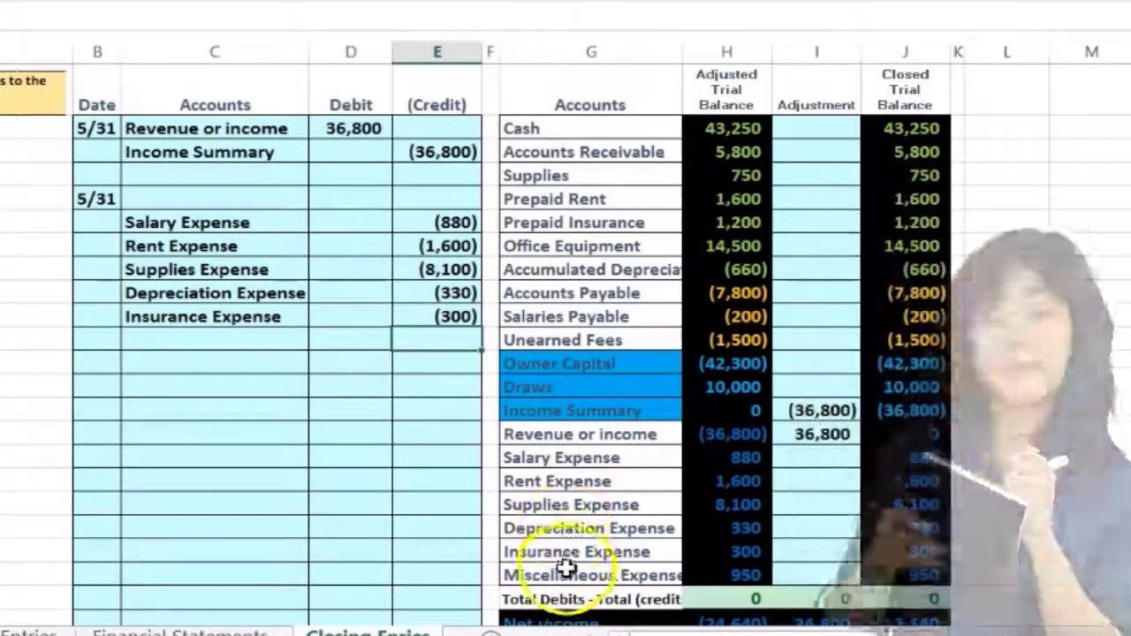
Step: Copy the Miscellaneous Expense account name from the trial balance and paste it below Insurance Expense in the journal
{"action": "left_click_drag", "start_coordinate": [569, 573], "coordinate": [699, 580]}
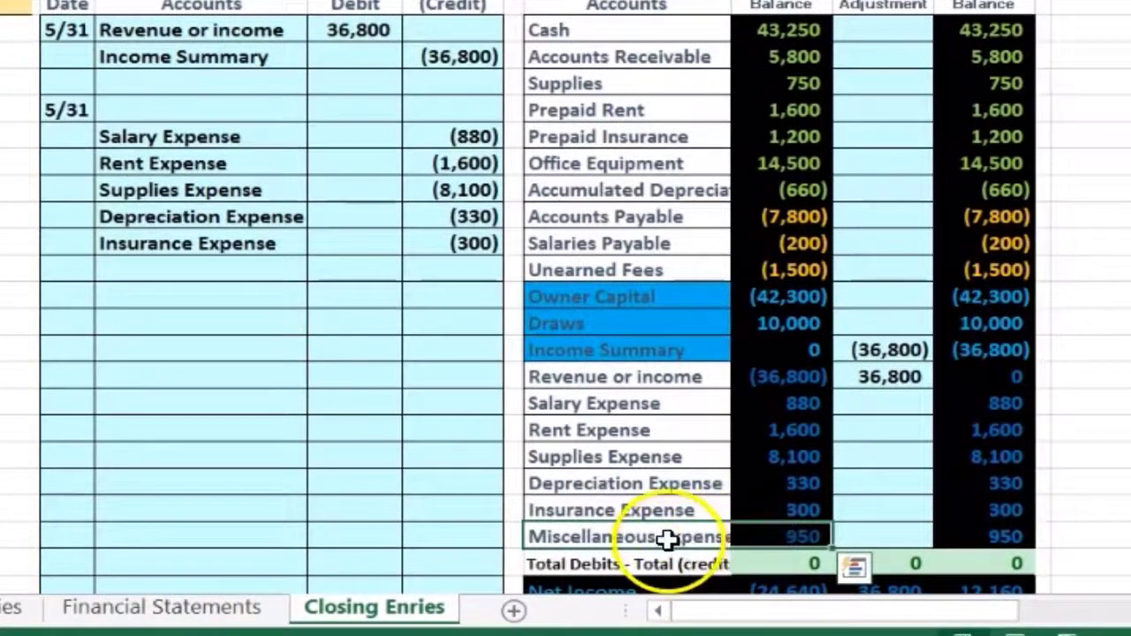
{"action": "right_click", "coordinate": [667, 539]}
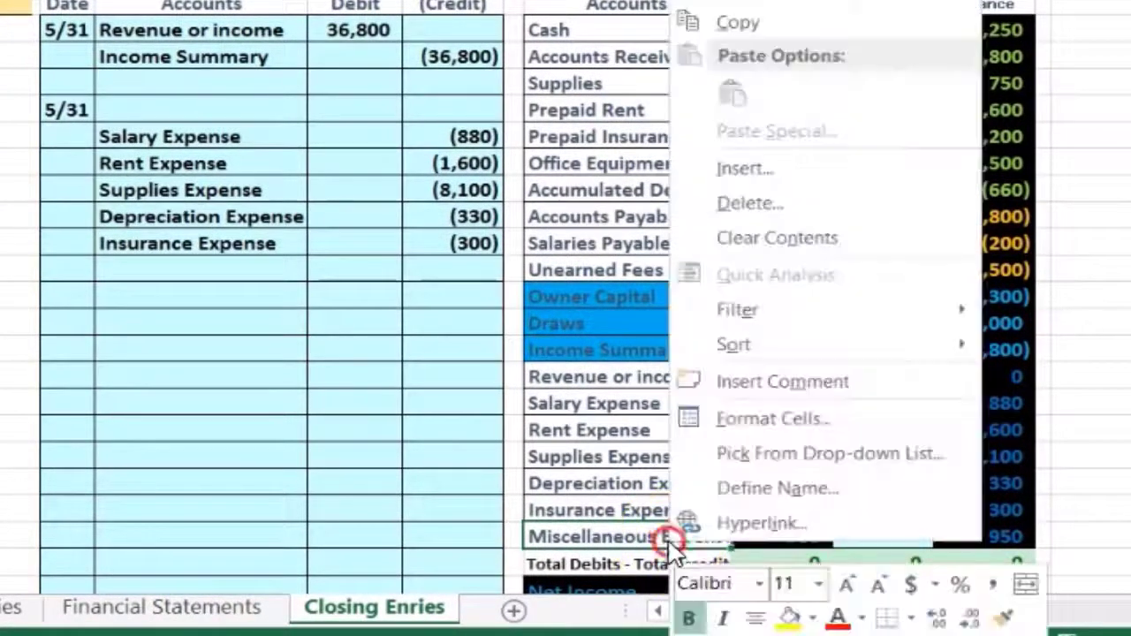
{"action": "left_click", "coordinate": [739, 30]}
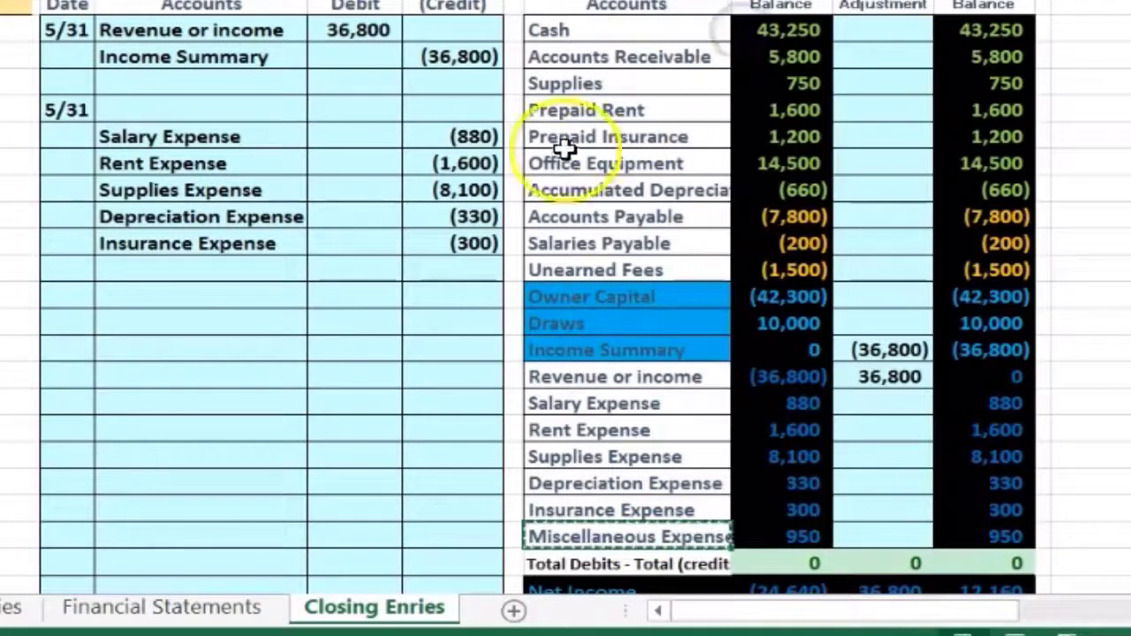
{"action": "right_click", "coordinate": [209, 270]}
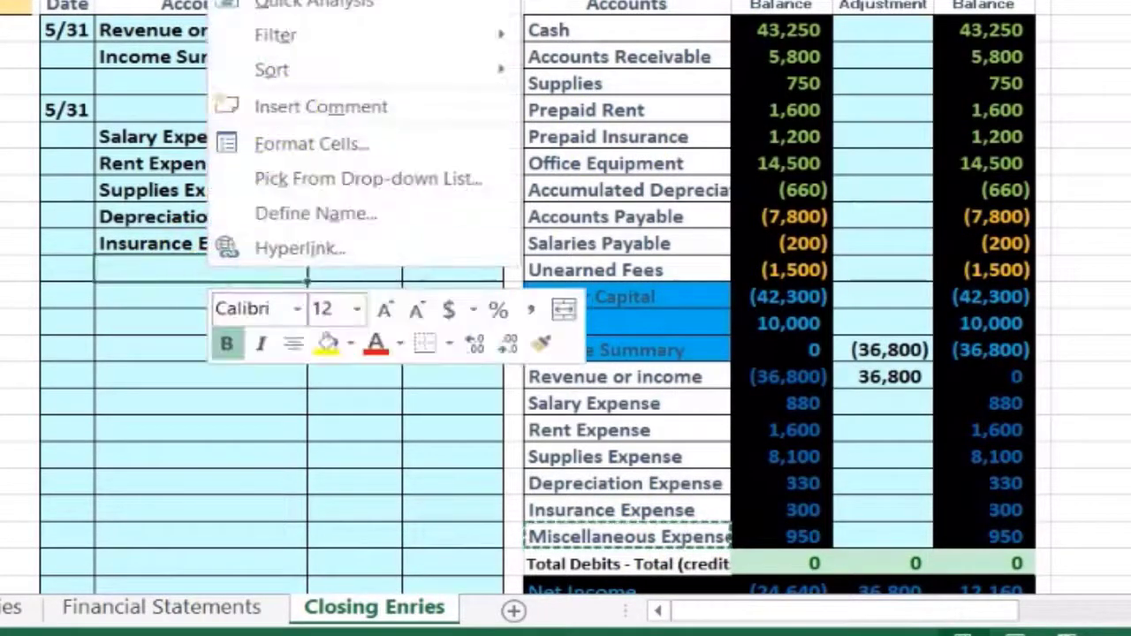
{"action": "left_click", "coordinate": [354, 3]}
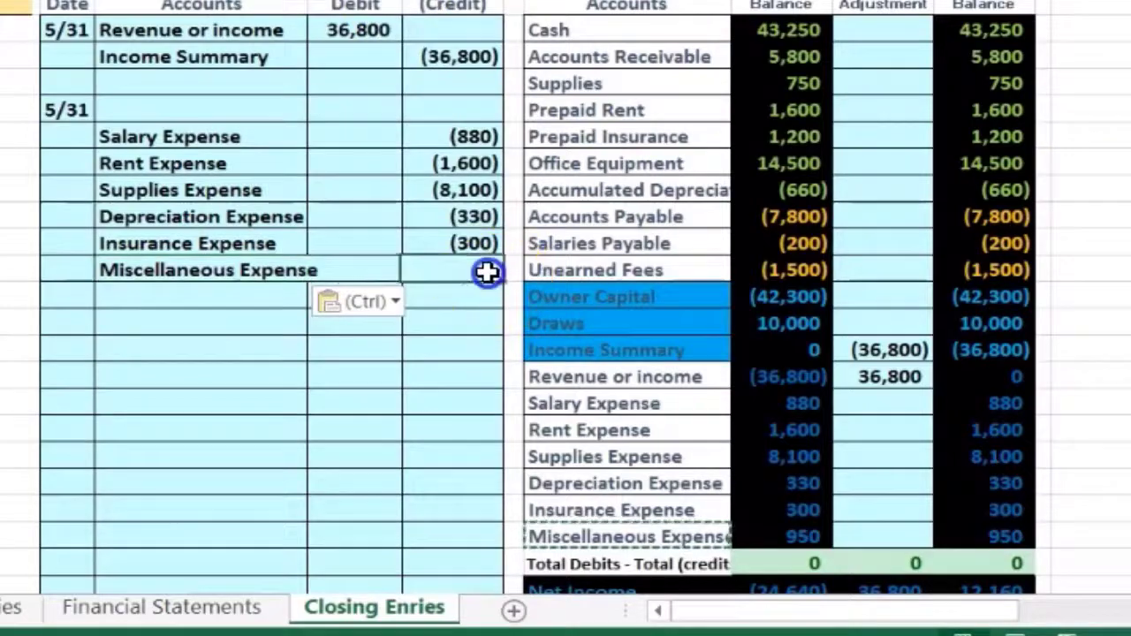
Step: Enter -950 as the credit for Miscellaneous Expense in the closing entry
{"action": "type", "text": "-"}
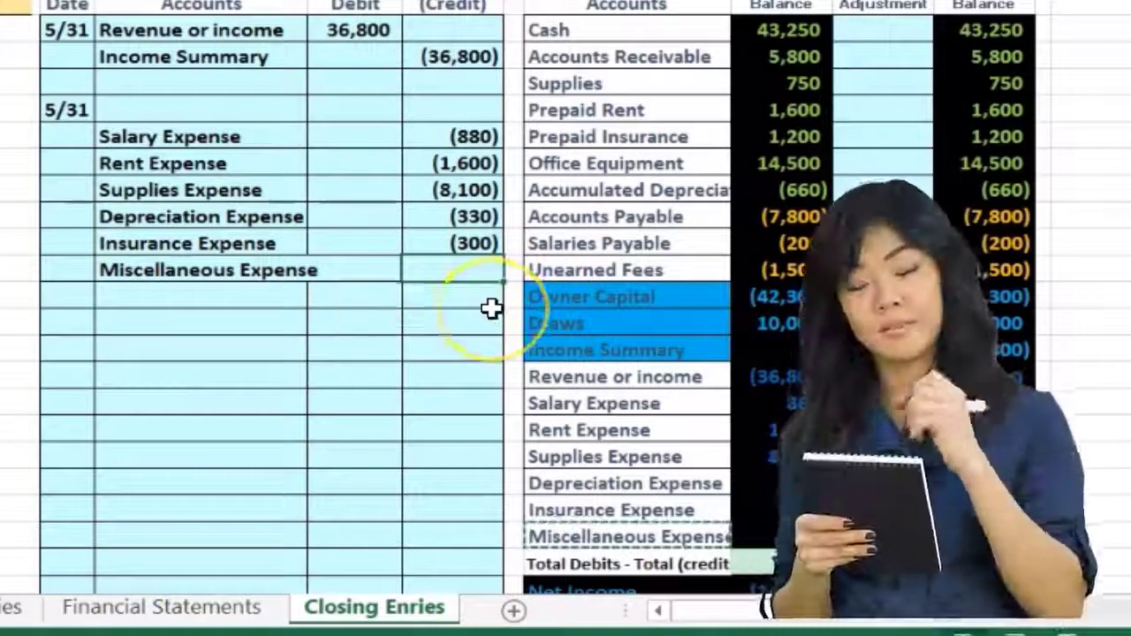
{"action": "type", "text": "950"}
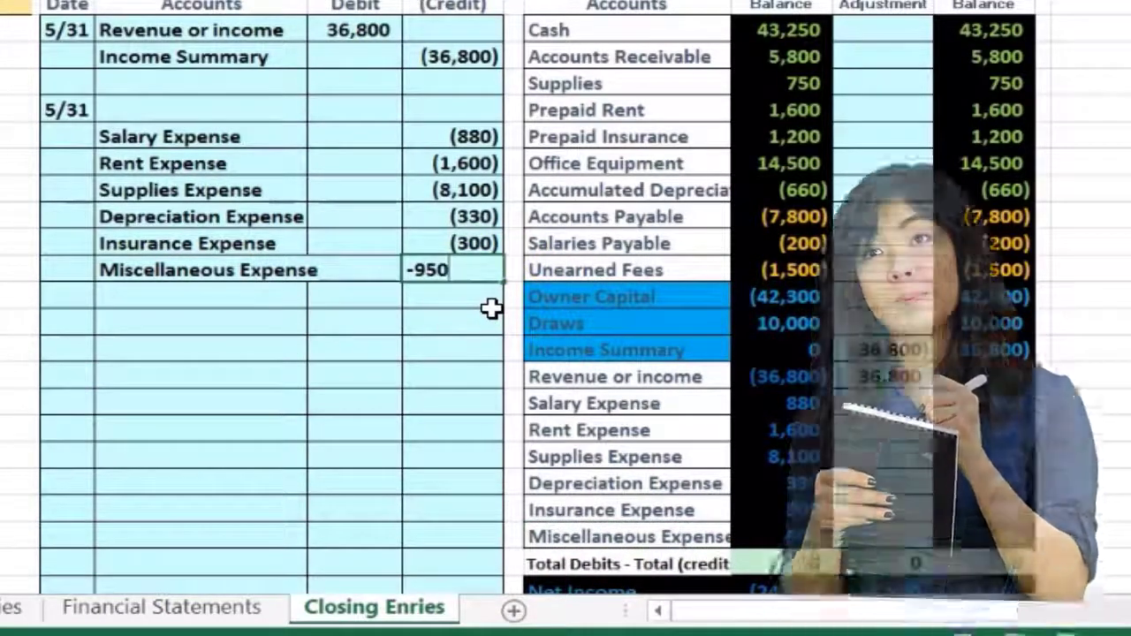
{"action": "key", "text": "Return"}
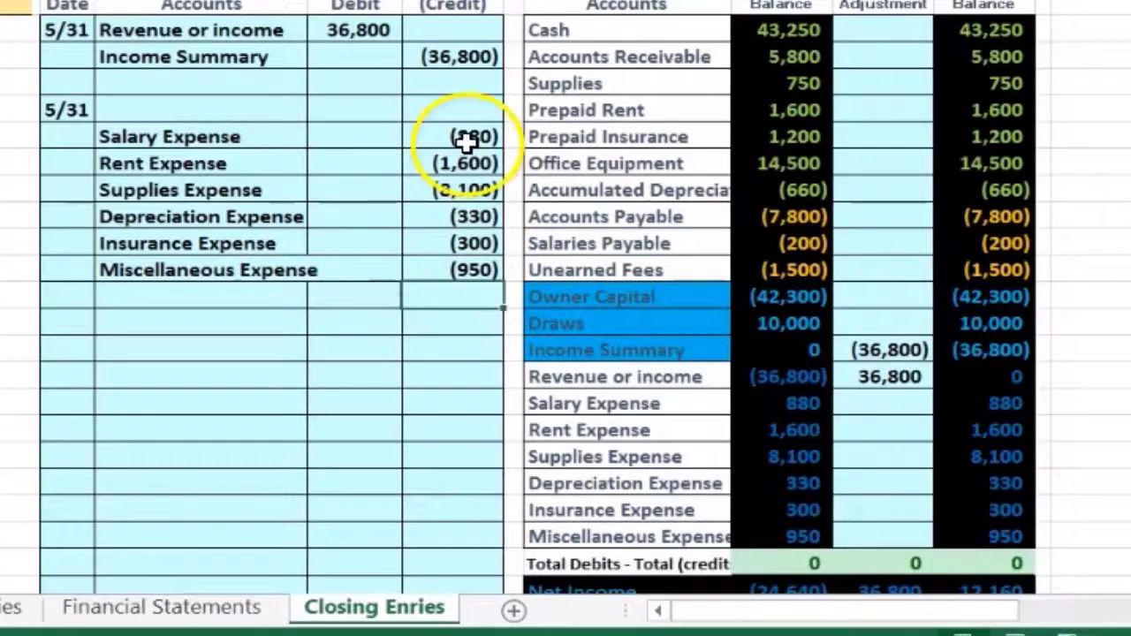
Step: Copy the Income Summary account name from the trial balance and paste it as values beside the second 5/31 date, above Salary Expense
{"action": "left_click_drag", "start_coordinate": [464, 137], "coordinate": [461, 258]}
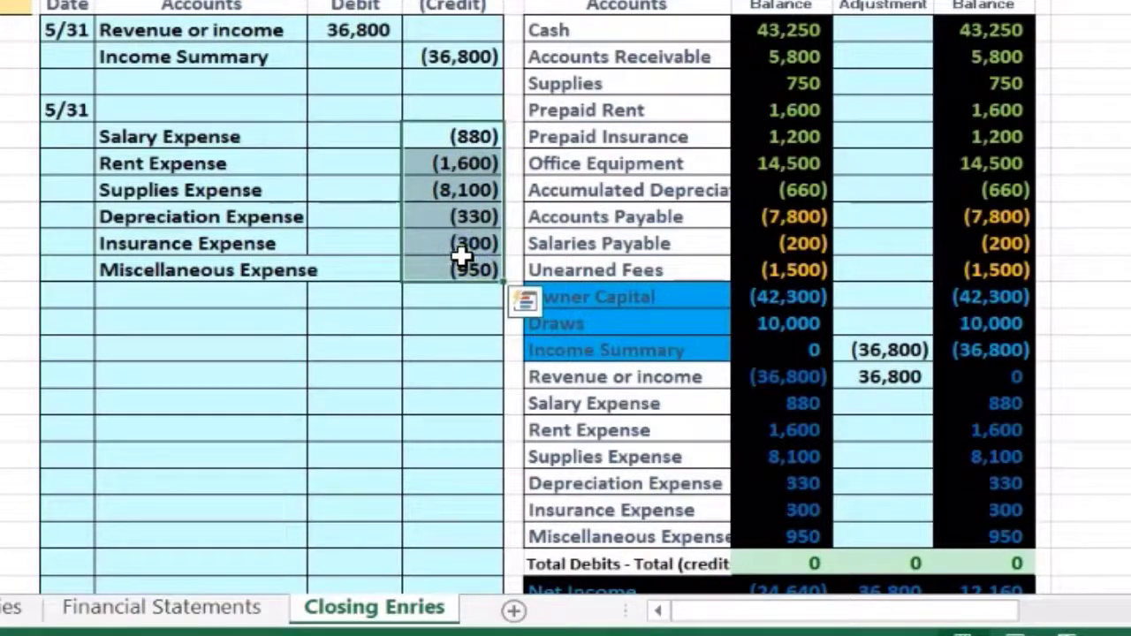
{"action": "left_click", "coordinate": [345, 113]}
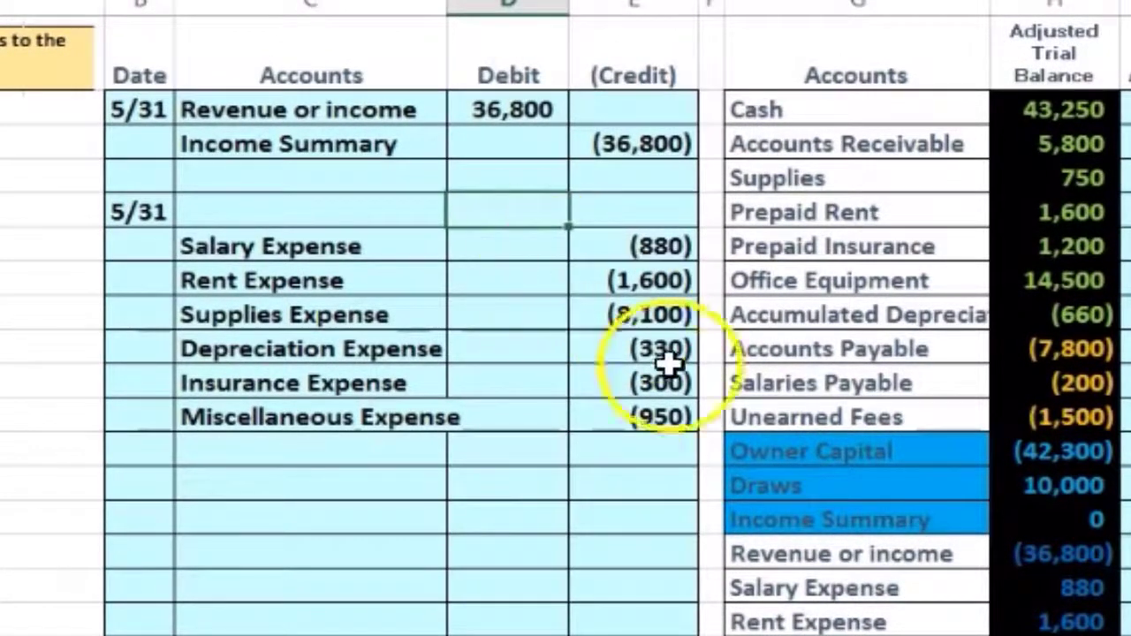
{"action": "left_click", "coordinate": [803, 515]}
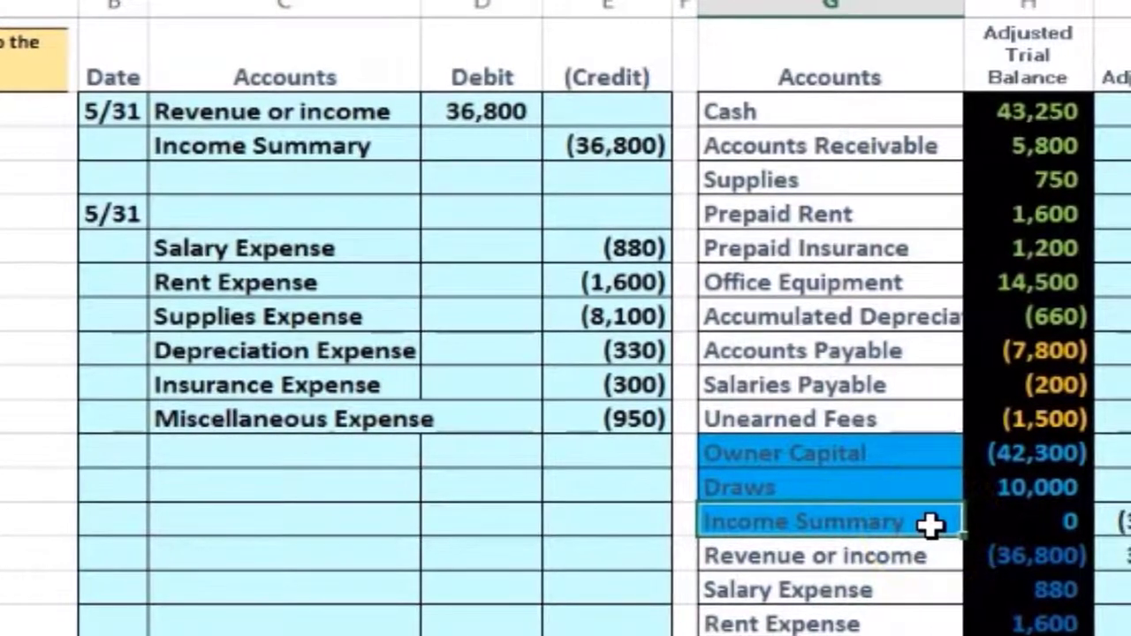
{"action": "right_click", "coordinate": [931, 525]}
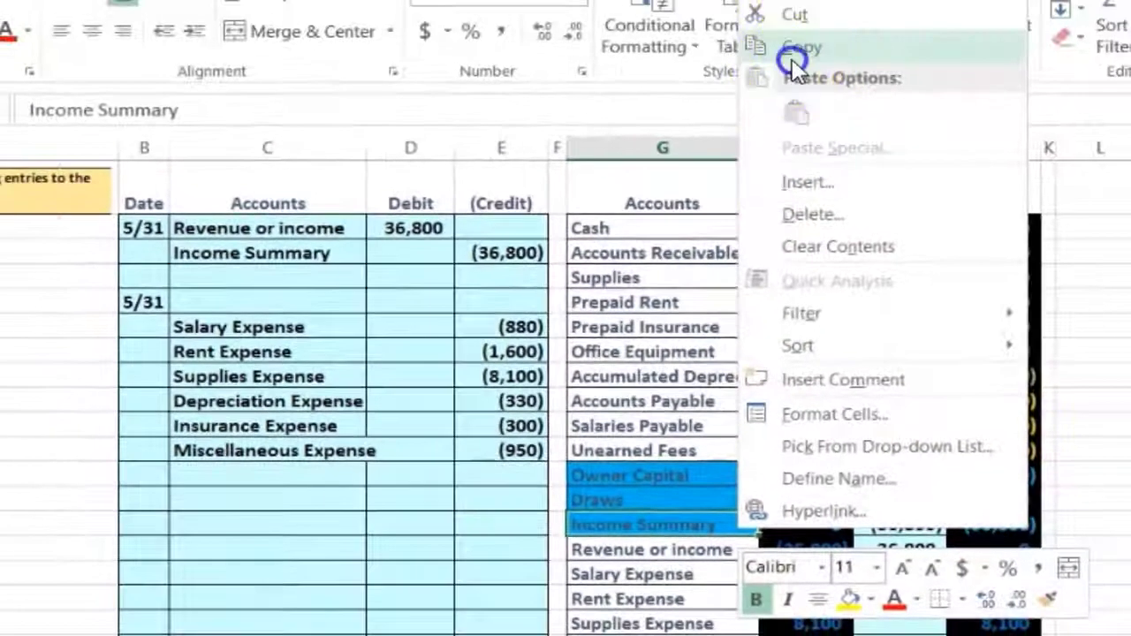
{"action": "left_click", "coordinate": [792, 54]}
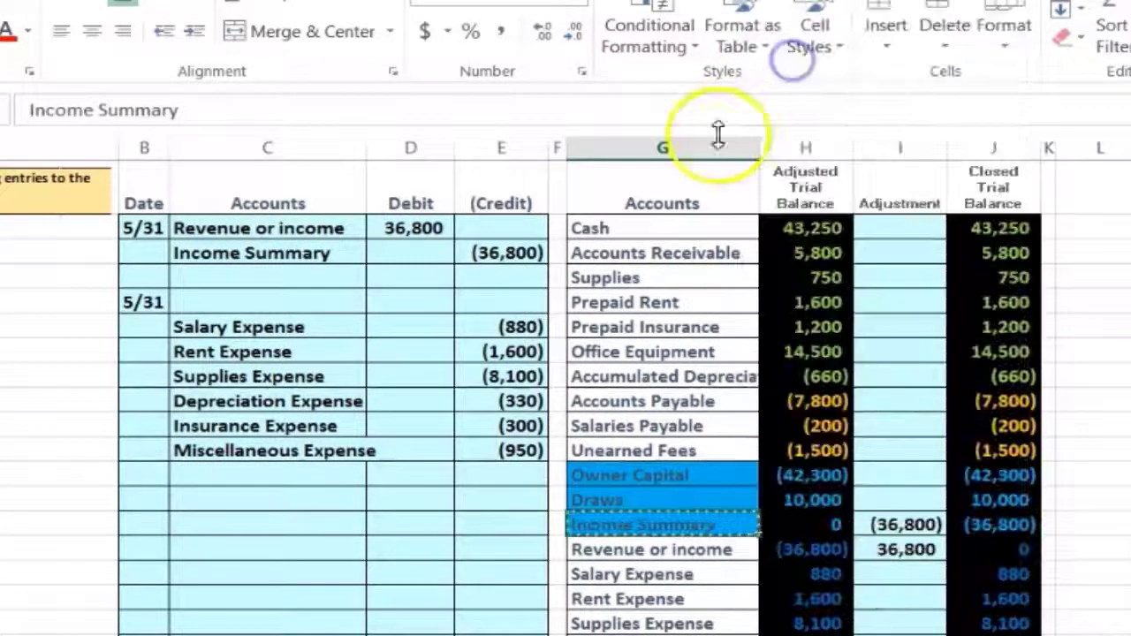
{"action": "left_click", "coordinate": [301, 300]}
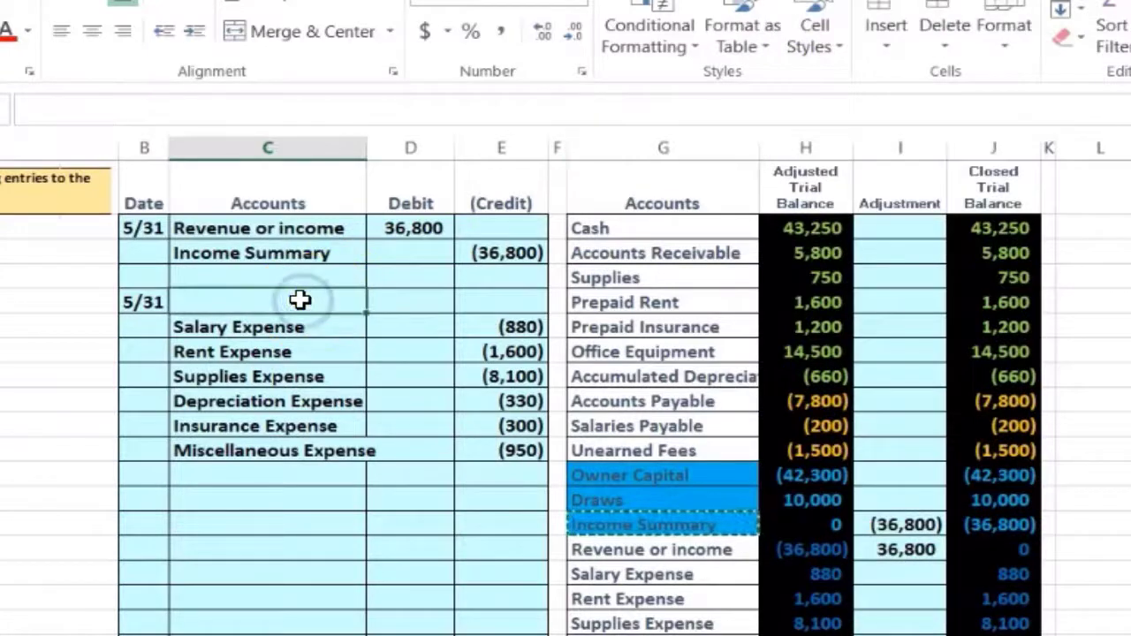
{"action": "right_click", "coordinate": [301, 303]}
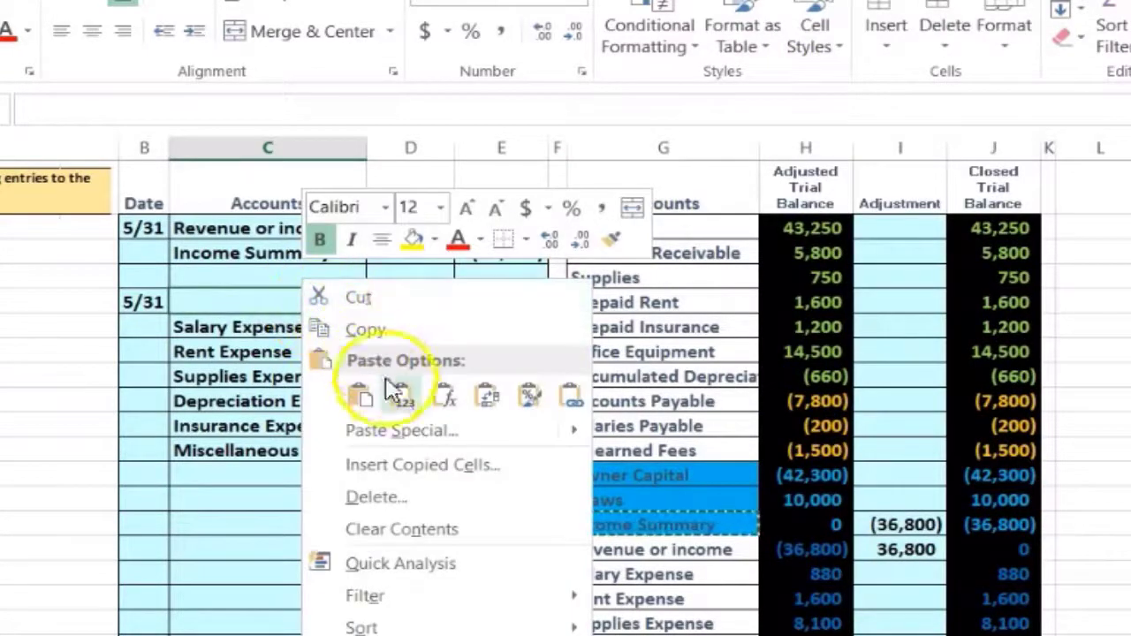
{"action": "left_click", "coordinate": [402, 399]}
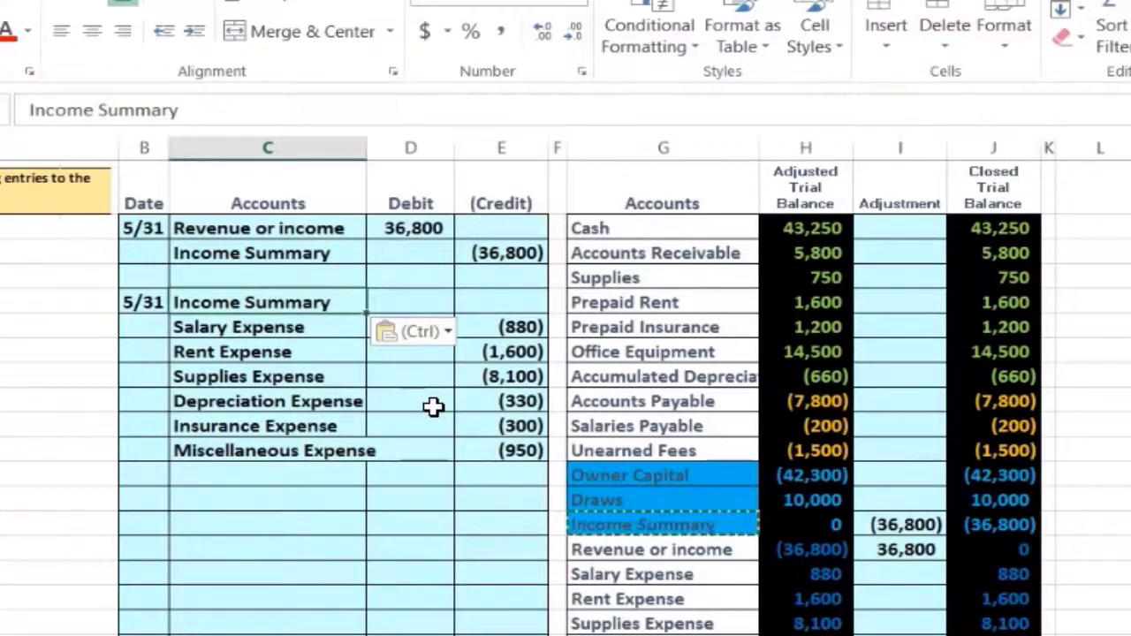
Step: Switch to Calculator, total the six expense credits as 880 + 1600 + 8100 + 330 + 300 + 950, and return to the worksheet
{"action": "left_click_drag", "start_coordinate": [501, 328], "coordinate": [501, 444]}
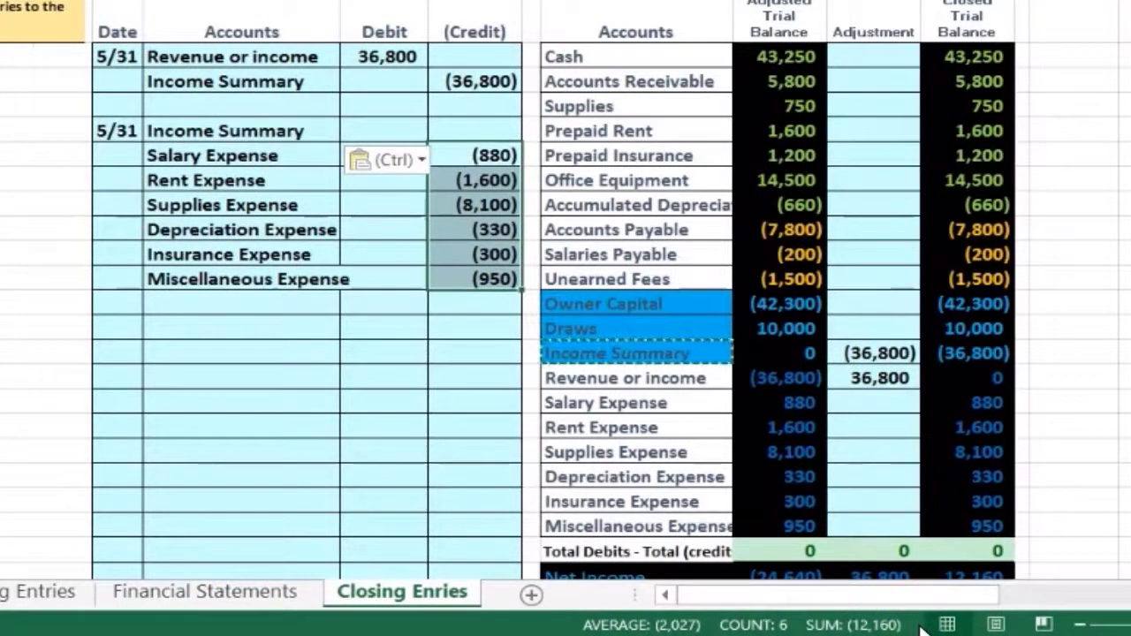
{"action": "left_click", "coordinate": [747, 630]}
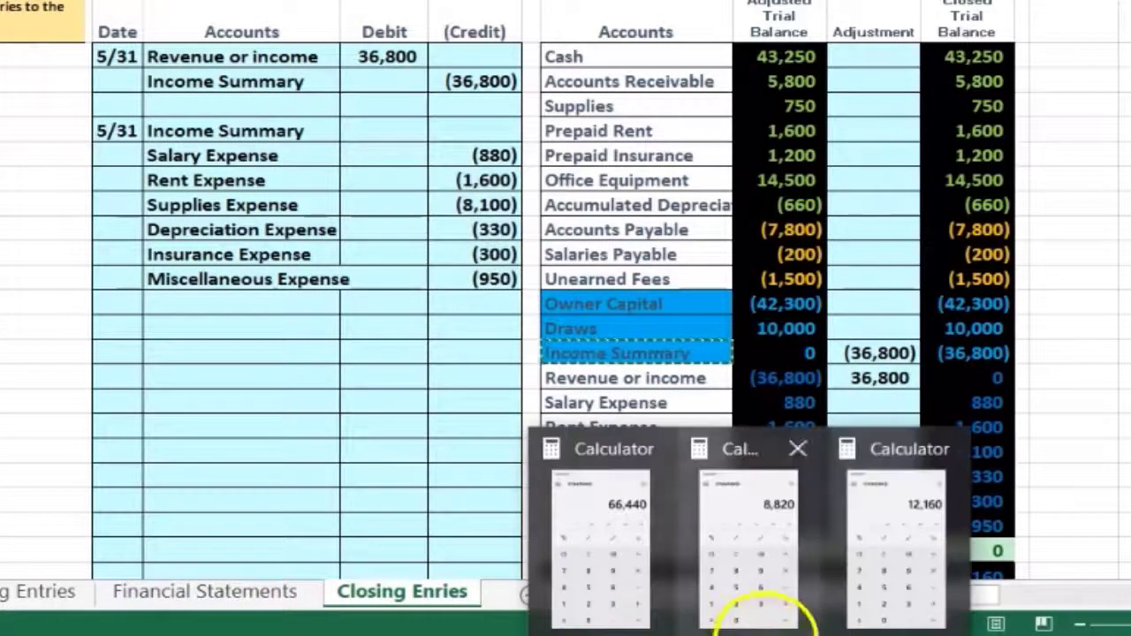
{"action": "left_click", "coordinate": [645, 588]}
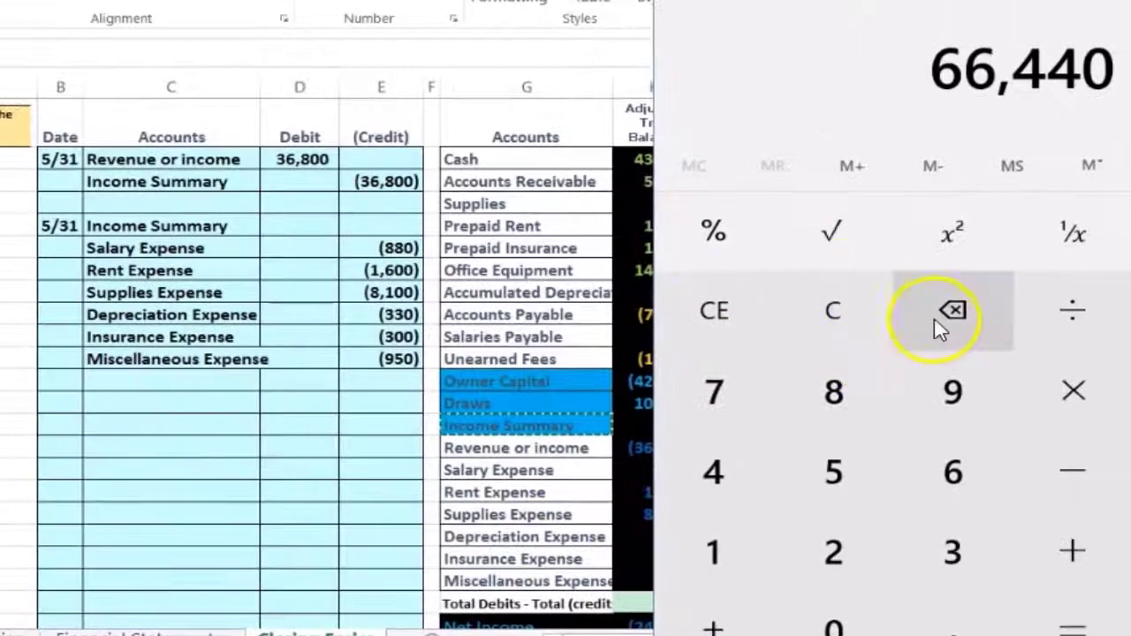
{"action": "left_click", "coordinate": [857, 334]}
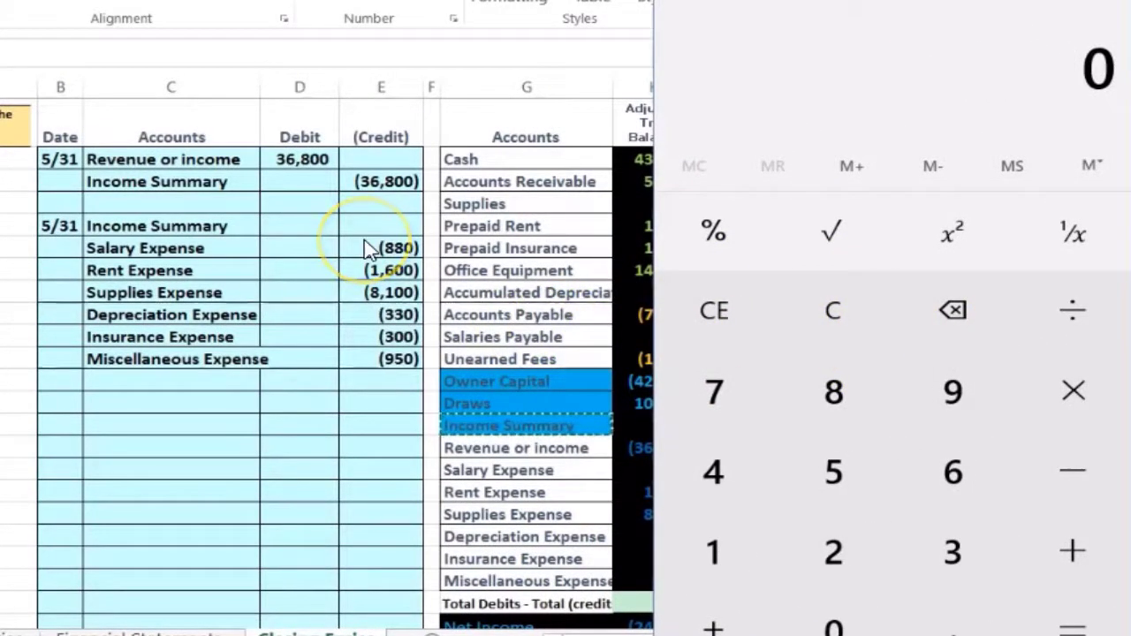
{"action": "type", "text": "80"}
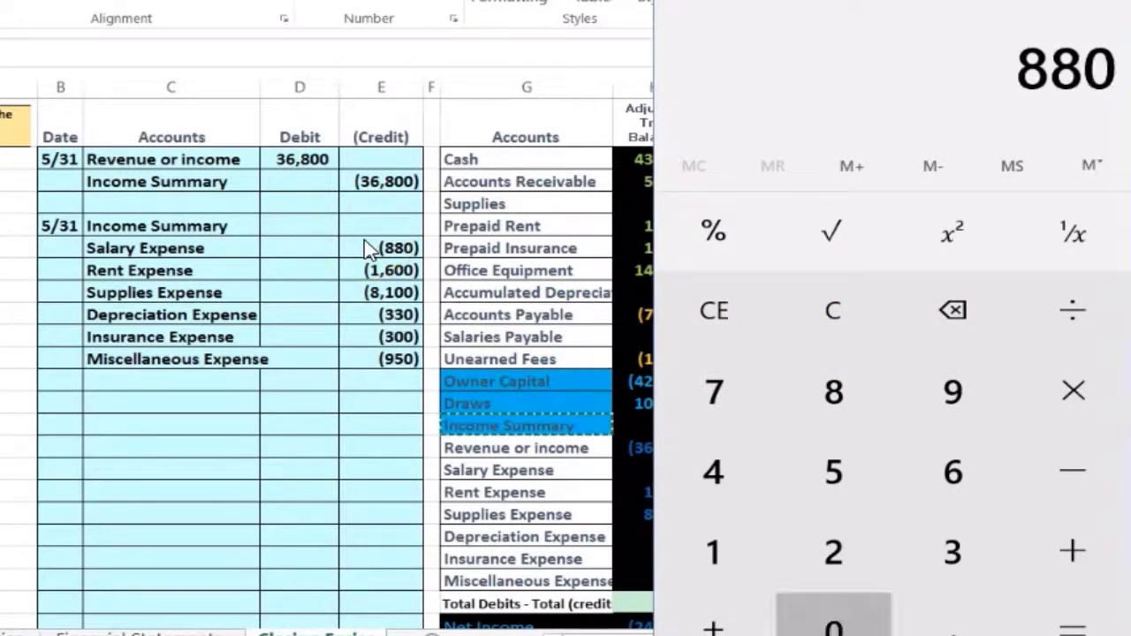
{"action": "key", "text": "plus"}
{"action": "type", "text": "1600"}
{"action": "key", "text": "plus"}
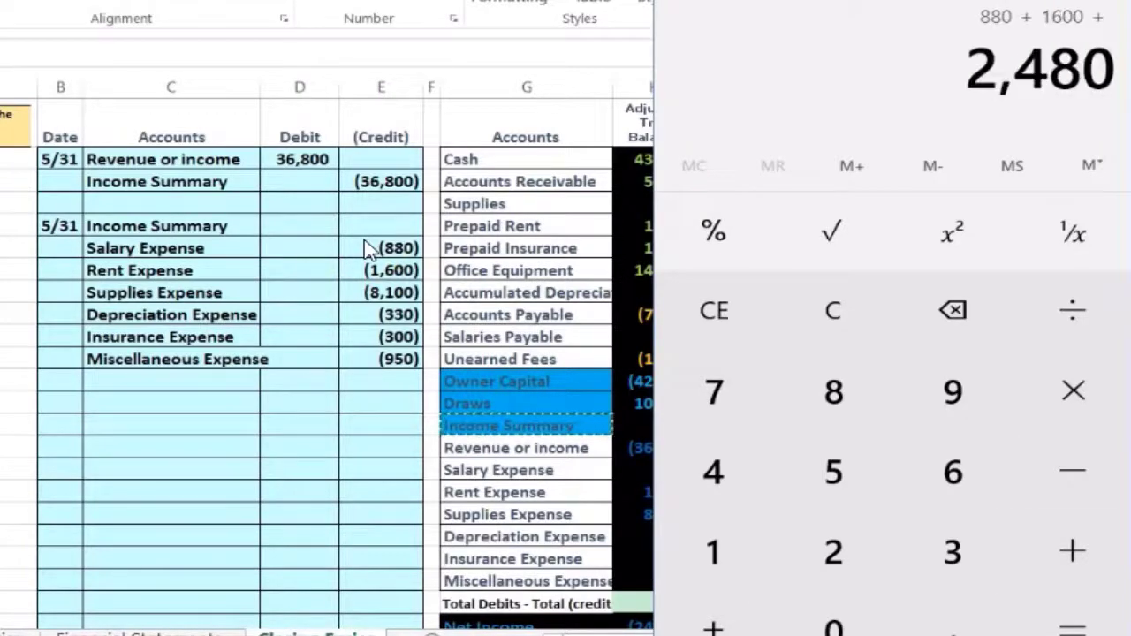
{"action": "type", "text": "8100"}
{"action": "key", "text": "plus"}
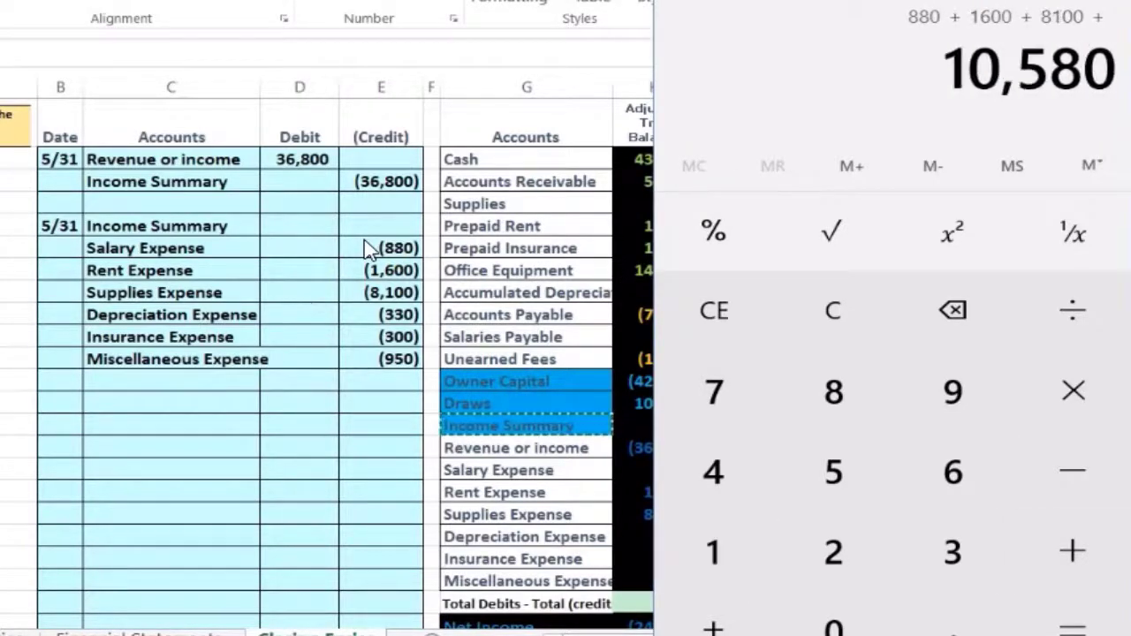
{"action": "type", "text": "330"}
{"action": "key", "text": "plus"}
{"action": "type", "text": "300"}
{"action": "key", "text": "plus"}
{"action": "type", "text": "9"}
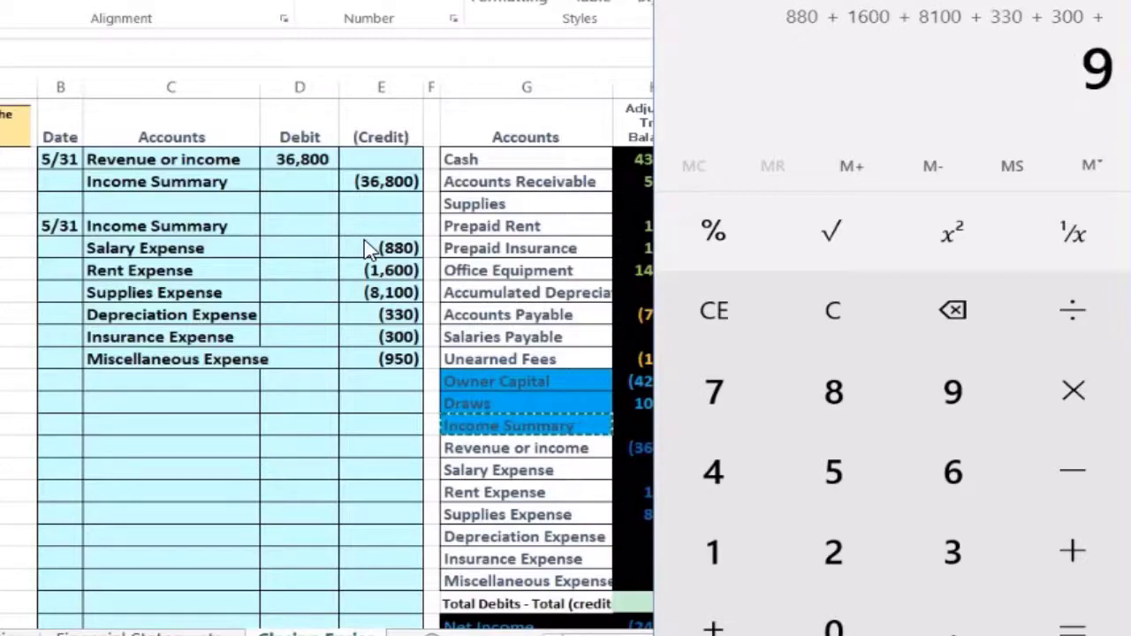
{"action": "type", "text": "50"}
{"action": "key", "text": "Return"}
{"action": "left_click", "coordinate": [362, 250]}
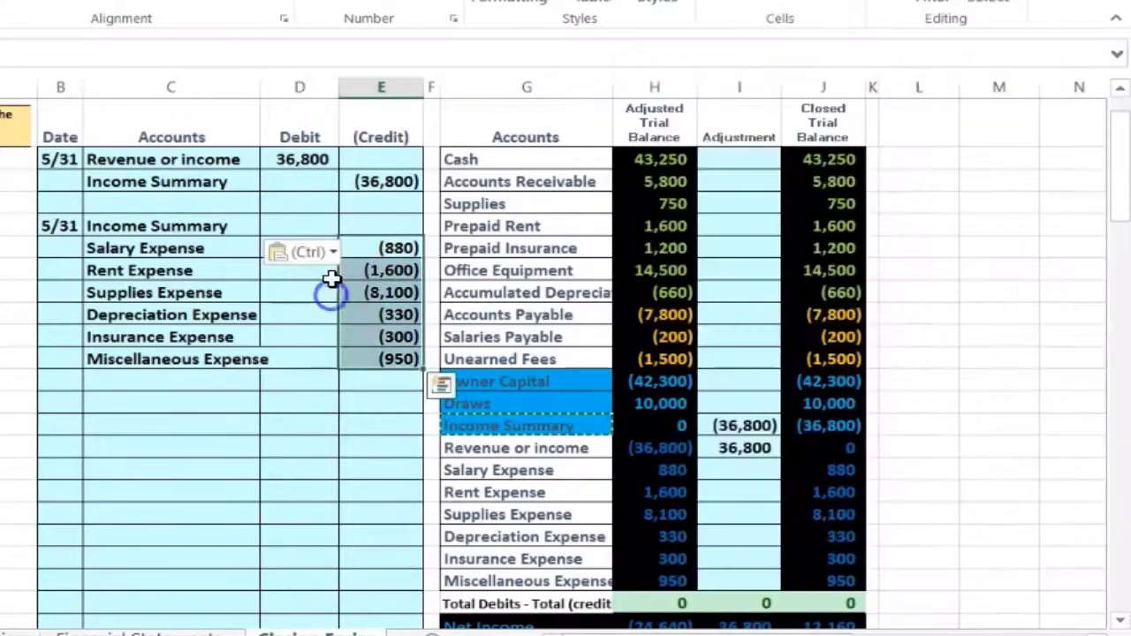
Step: Enter =SUM(D9:E14) as the debit for Income Summary in the second 5/31 entry
{"action": "left_click", "coordinate": [309, 227]}
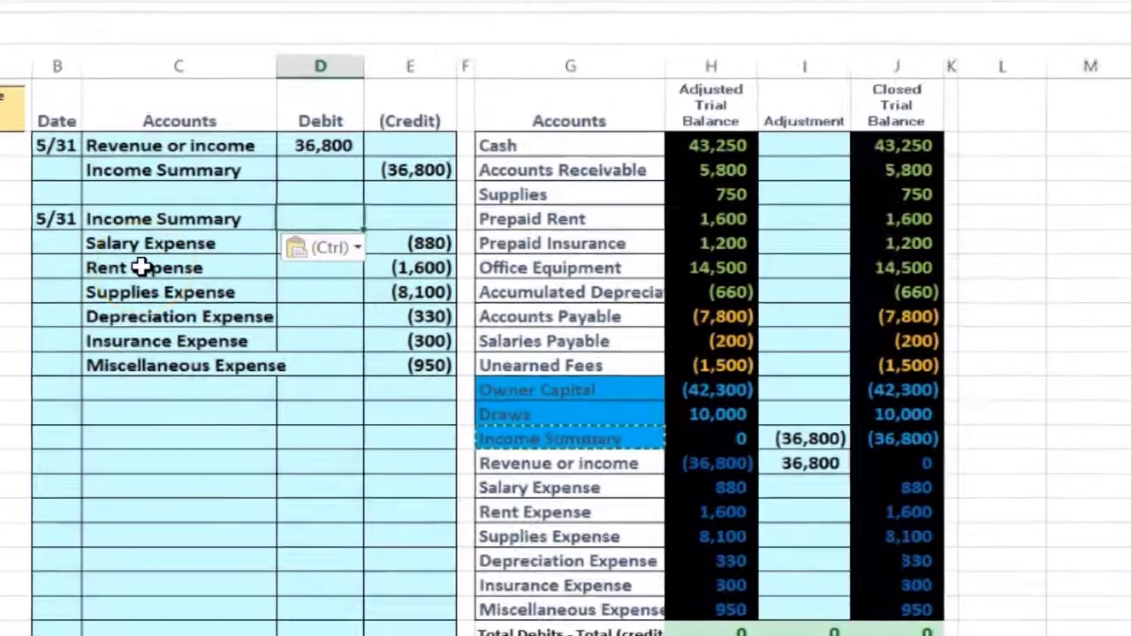
{"action": "type", "text": "=sum"}
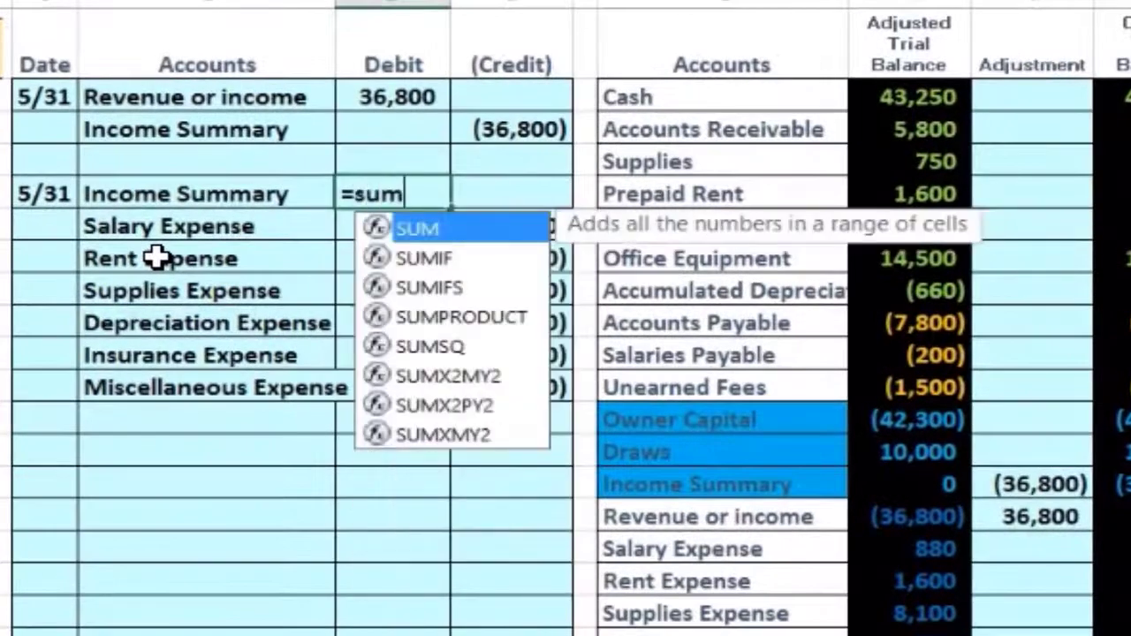
{"action": "type", "text": "("}
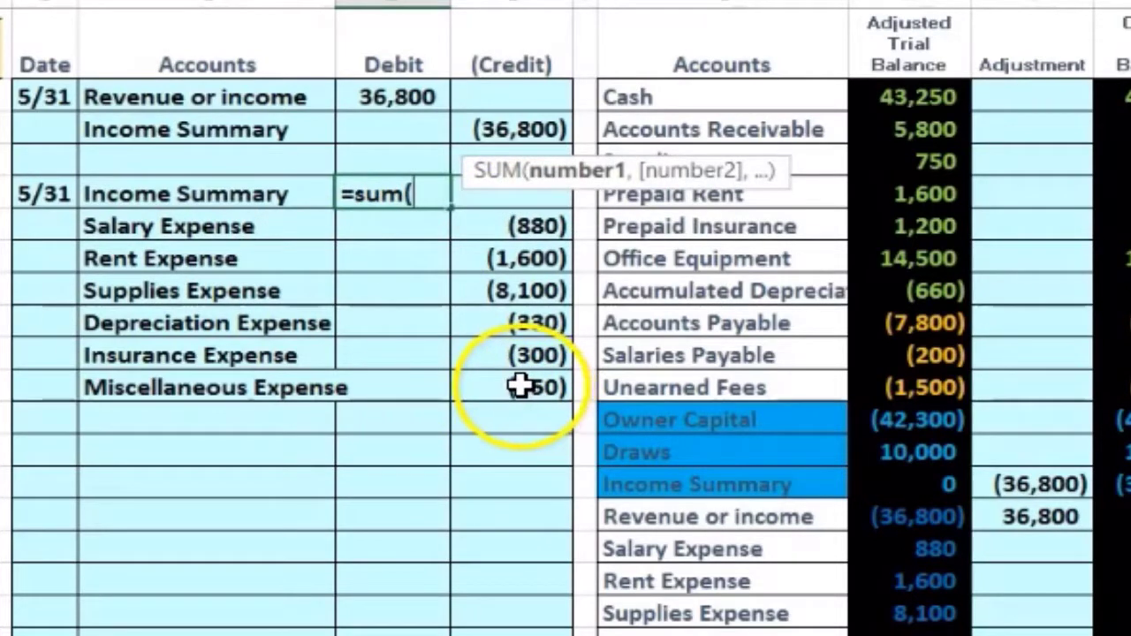
{"action": "left_click_drag", "start_coordinate": [478, 387], "coordinate": [415, 235]}
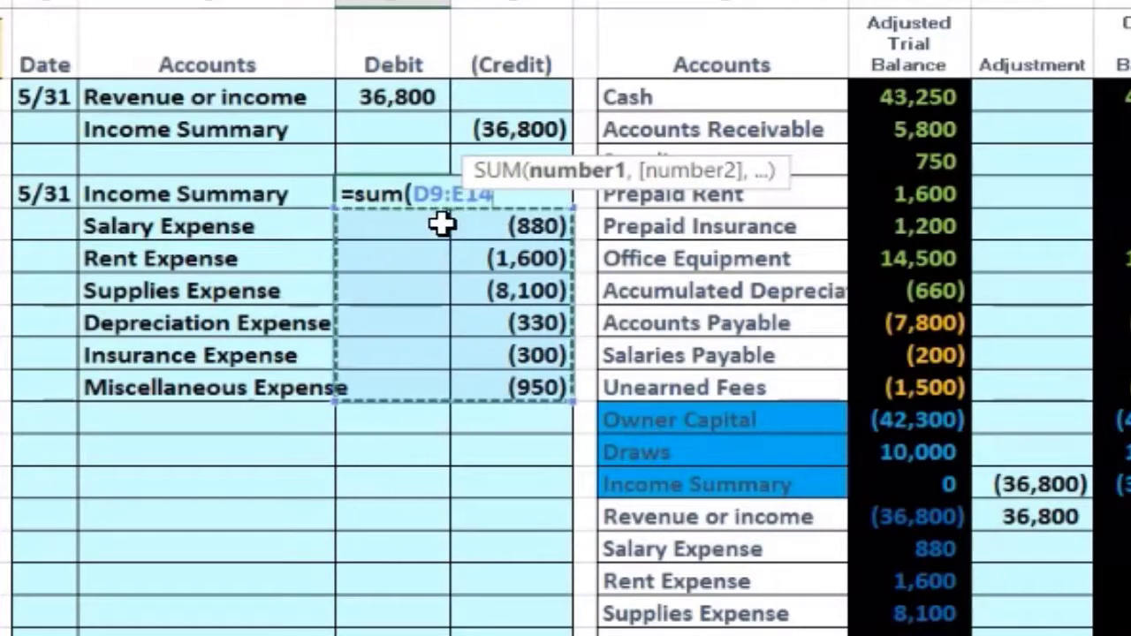
{"action": "key", "text": "Return"}
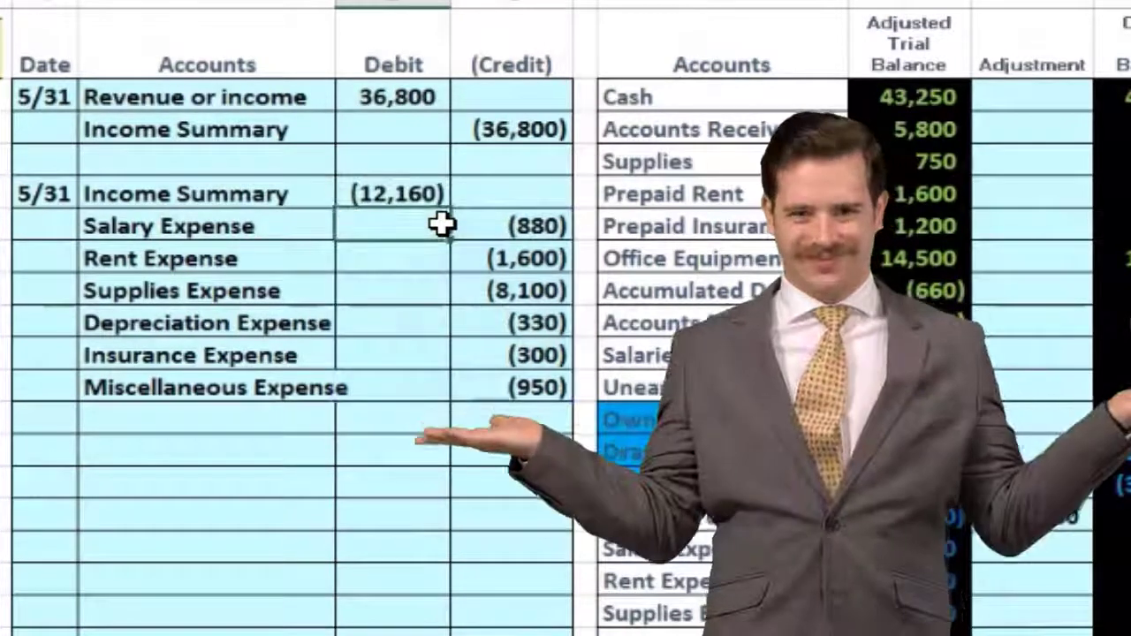
Step: Negate the Income Summary debit formula in D8 so it reads =-SUM(D9:E14)
{"action": "left_click", "coordinate": [394, 204]}
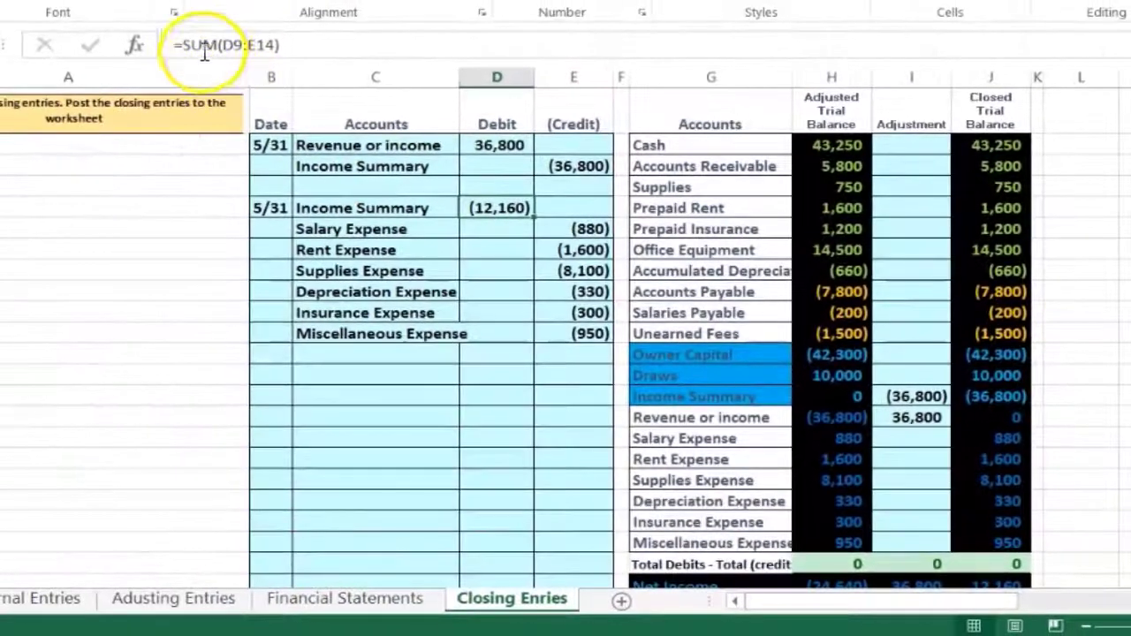
{"action": "left_click", "coordinate": [185, 47]}
{"action": "left_click", "coordinate": [186, 47]}
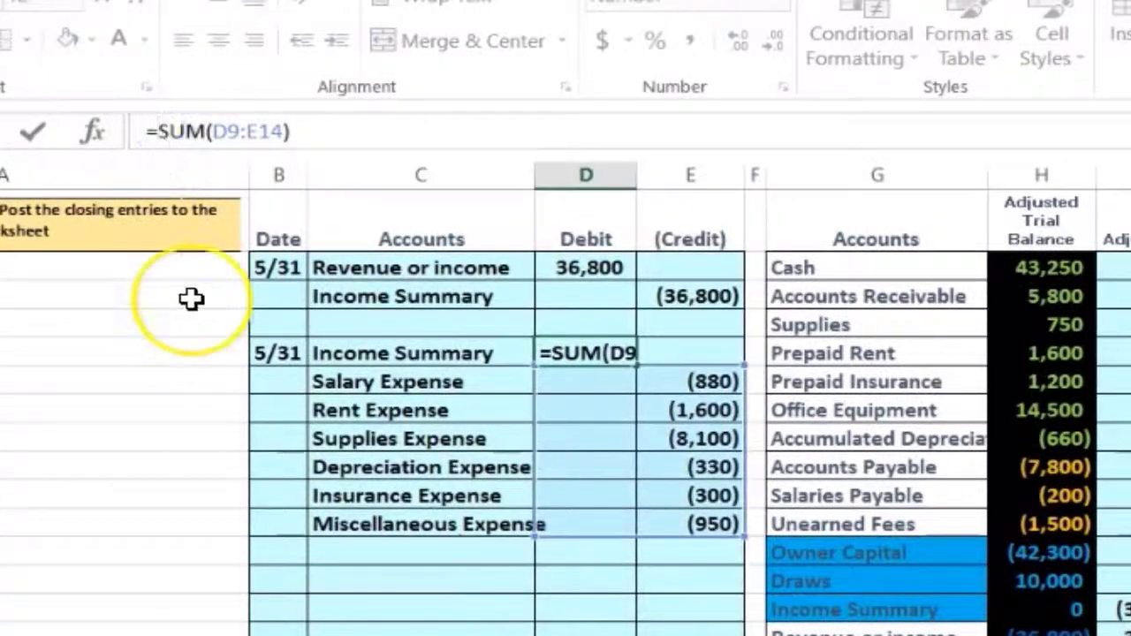
{"action": "type", "text": "-"}
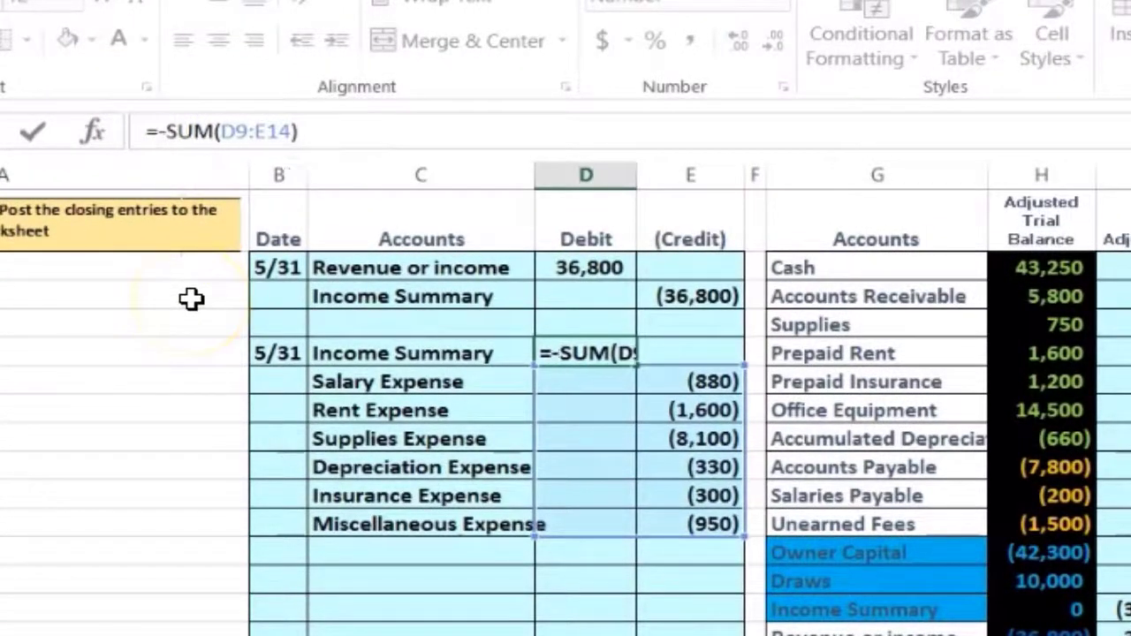
{"action": "key", "text": "Return"}
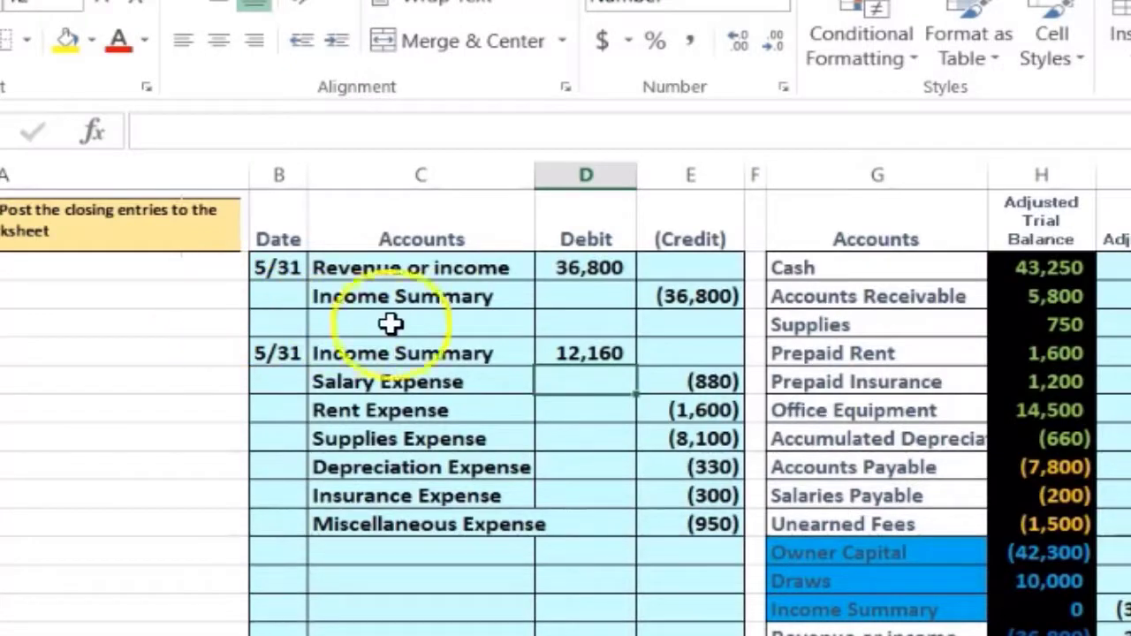
Step: Clear the Income Summary debit in D8, re-enter it as -SUM(D9:E14), and check the entry's sum across D8:E14
{"action": "left_click", "coordinate": [550, 353]}
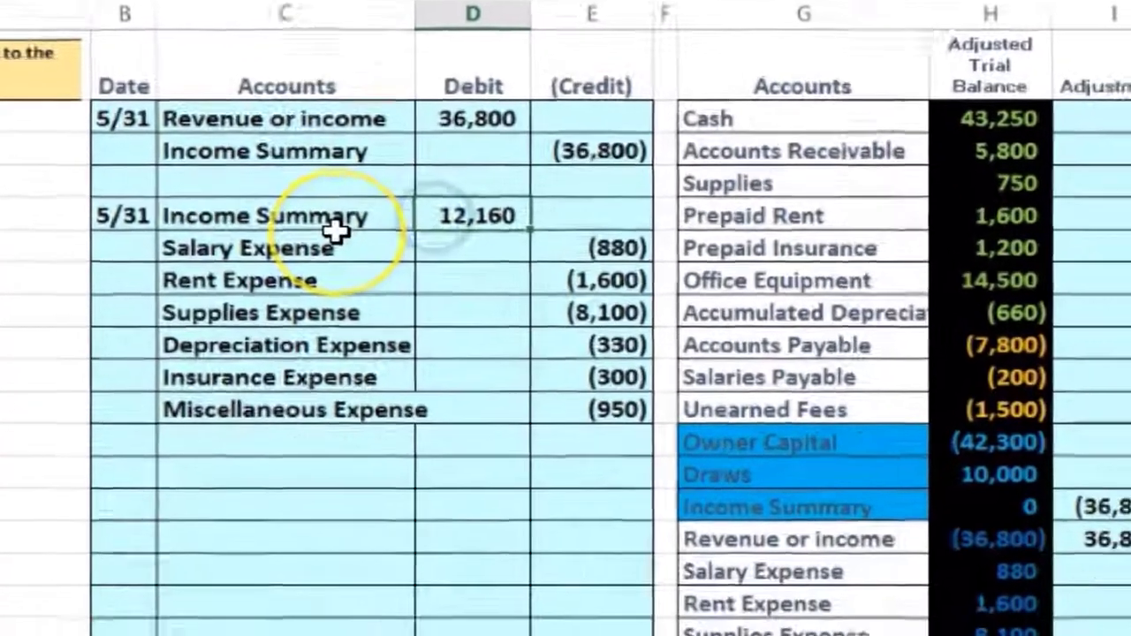
{"action": "key", "text": "Delete"}
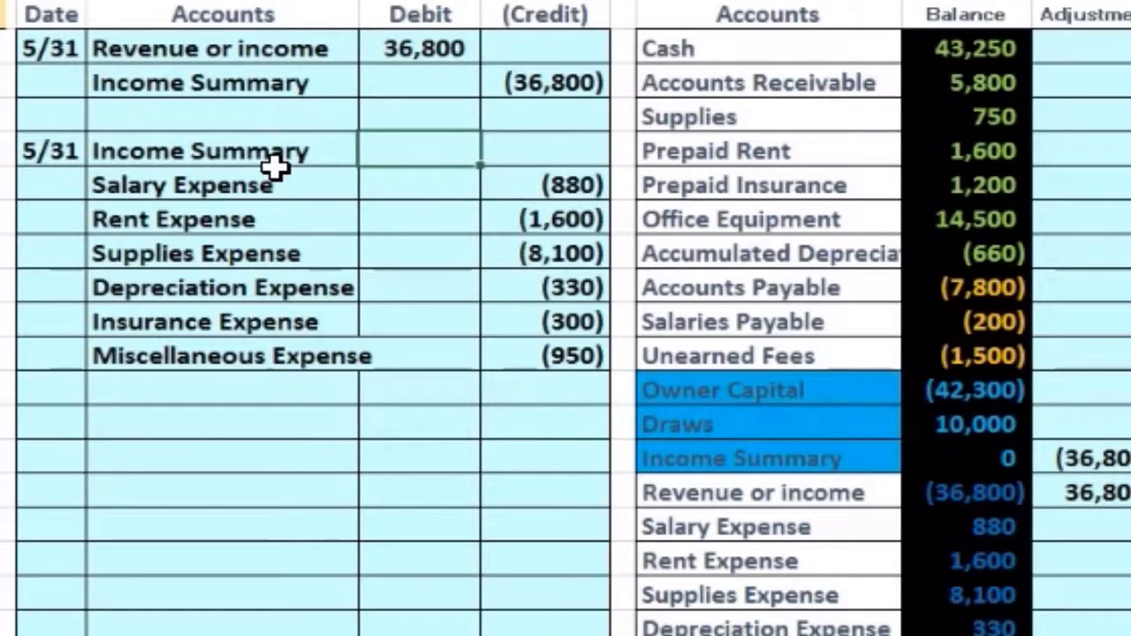
{"action": "type", "text": "-sum("}
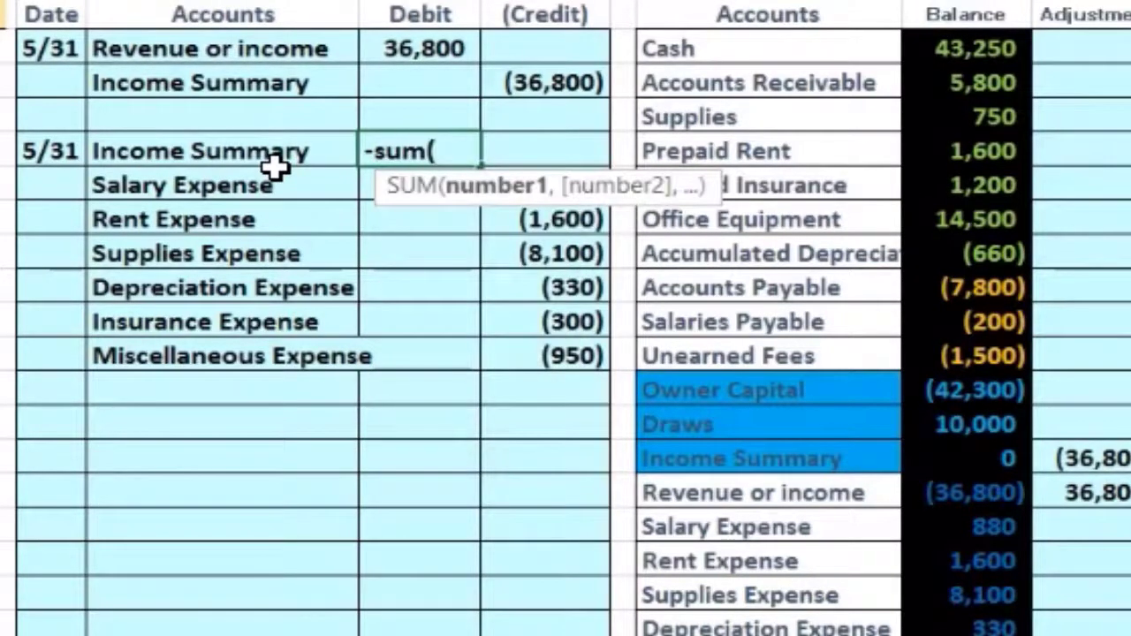
{"action": "left_click", "coordinate": [425, 356]}
{"action": "left_click_drag", "start_coordinate": [459, 356], "coordinate": [523, 188]}
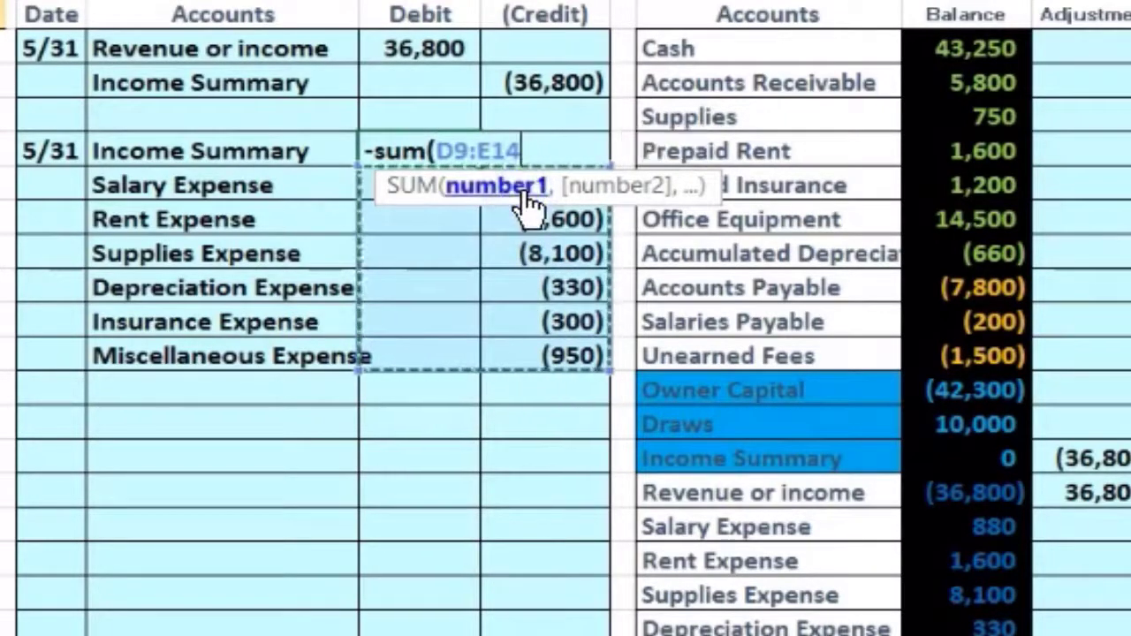
{"action": "key", "text": "Return"}
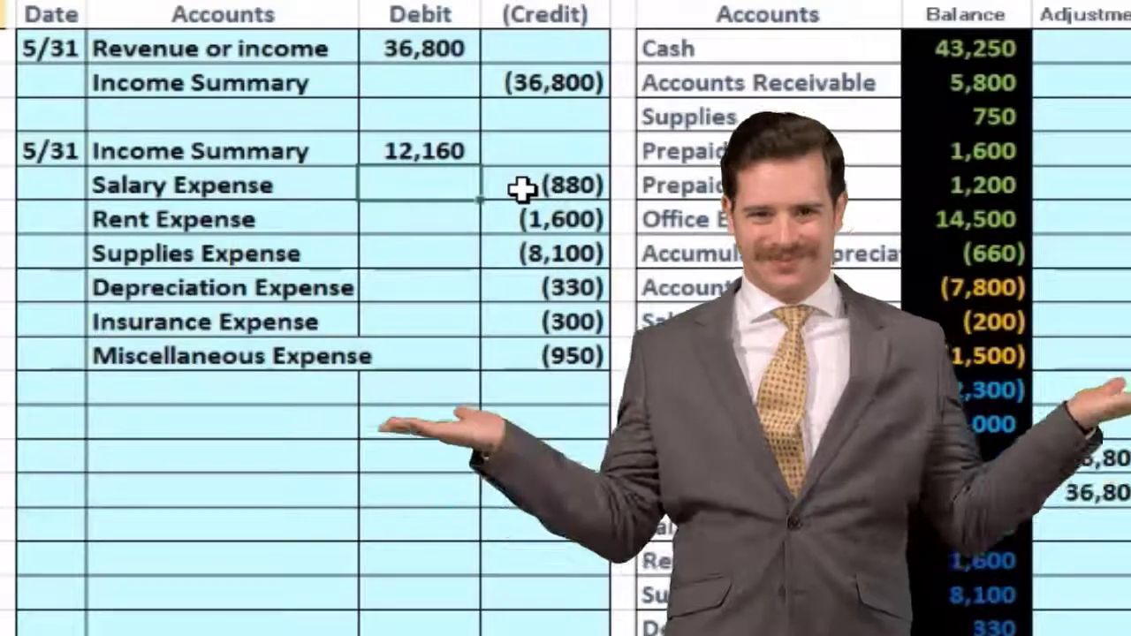
{"action": "left_click", "coordinate": [444, 152]}
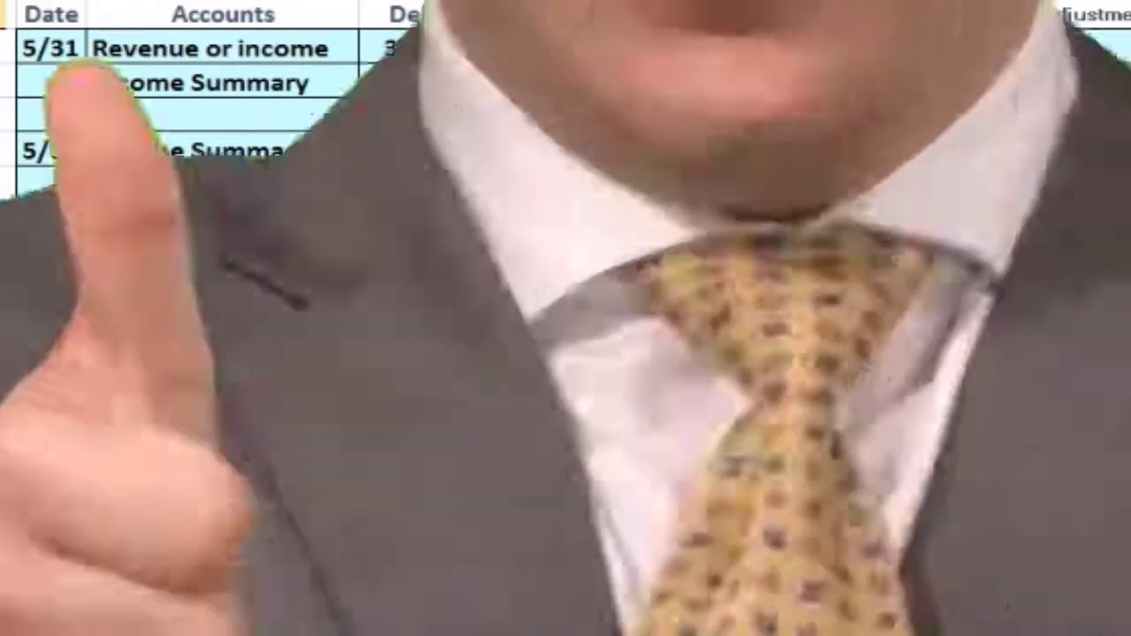
{"action": "left_click_drag", "start_coordinate": [444, 152], "coordinate": [560, 350]}
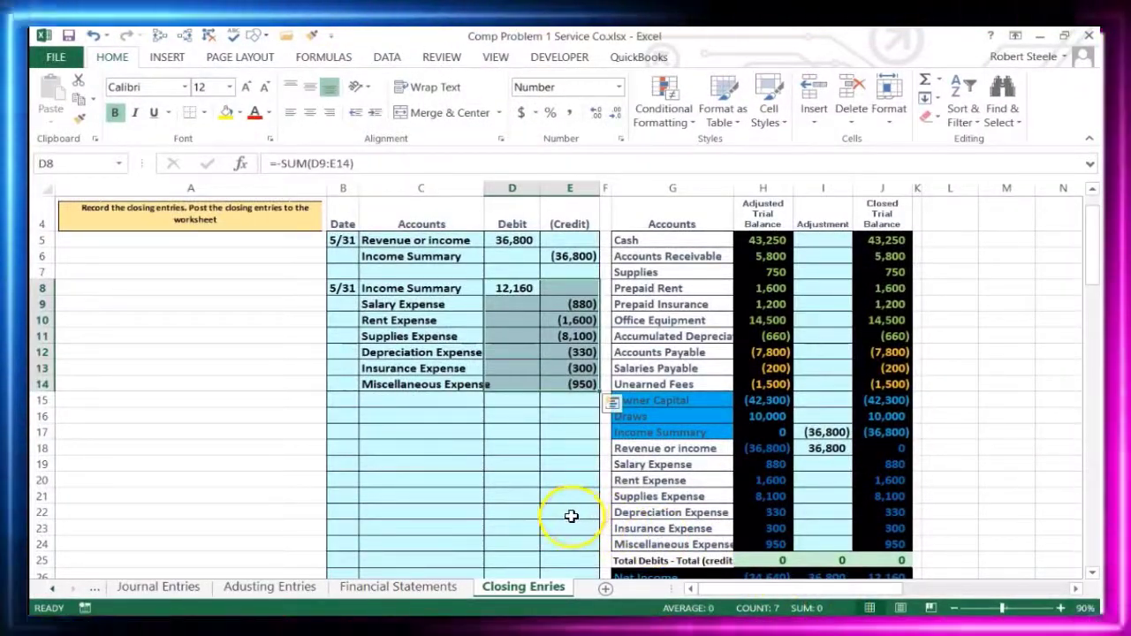
Step: Extend the Income Summary adjustment in the trial balance to =E6+D8 so it includes the second entry's debit
{"action": "left_click", "coordinate": [825, 432]}
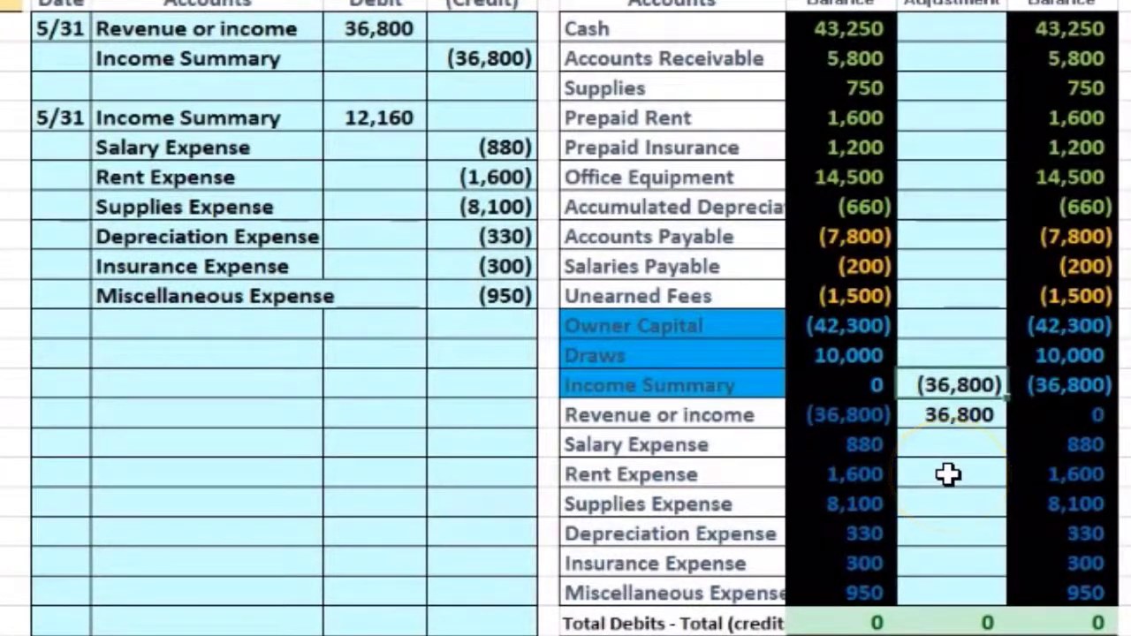
{"action": "double_click", "coordinate": [962, 384]}
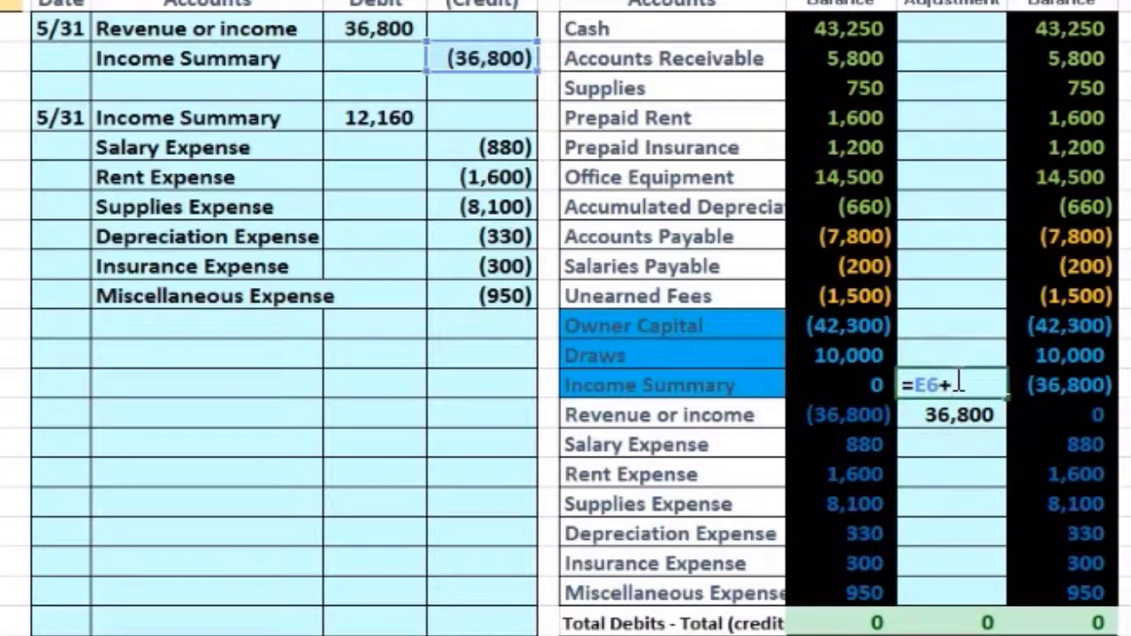
{"action": "left_click", "coordinate": [381, 122]}
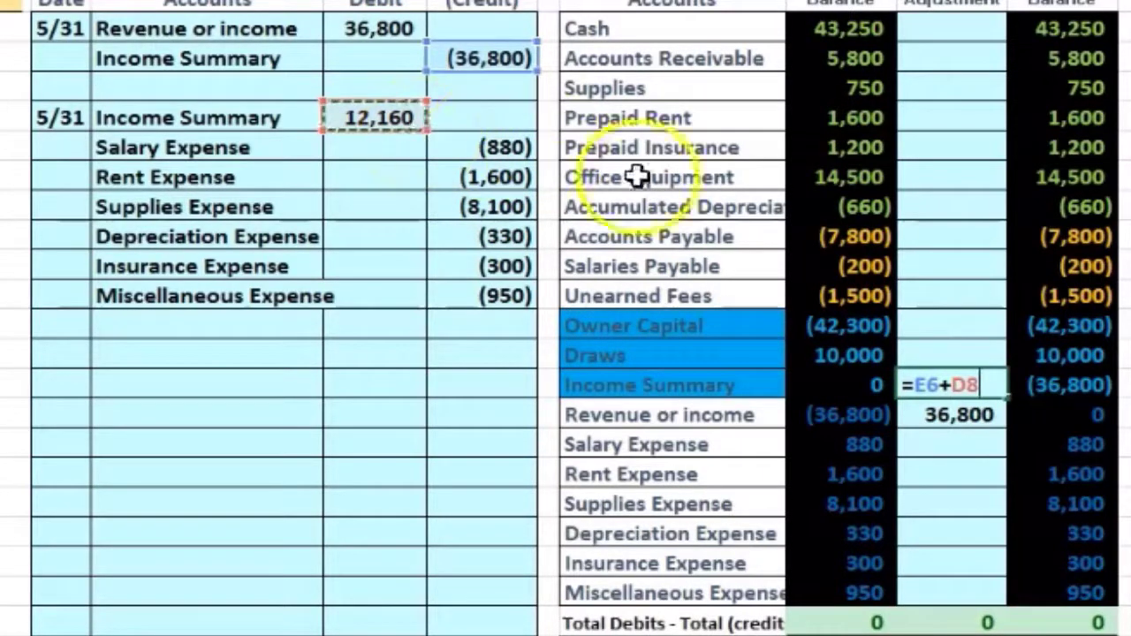
{"action": "key", "text": "Return"}
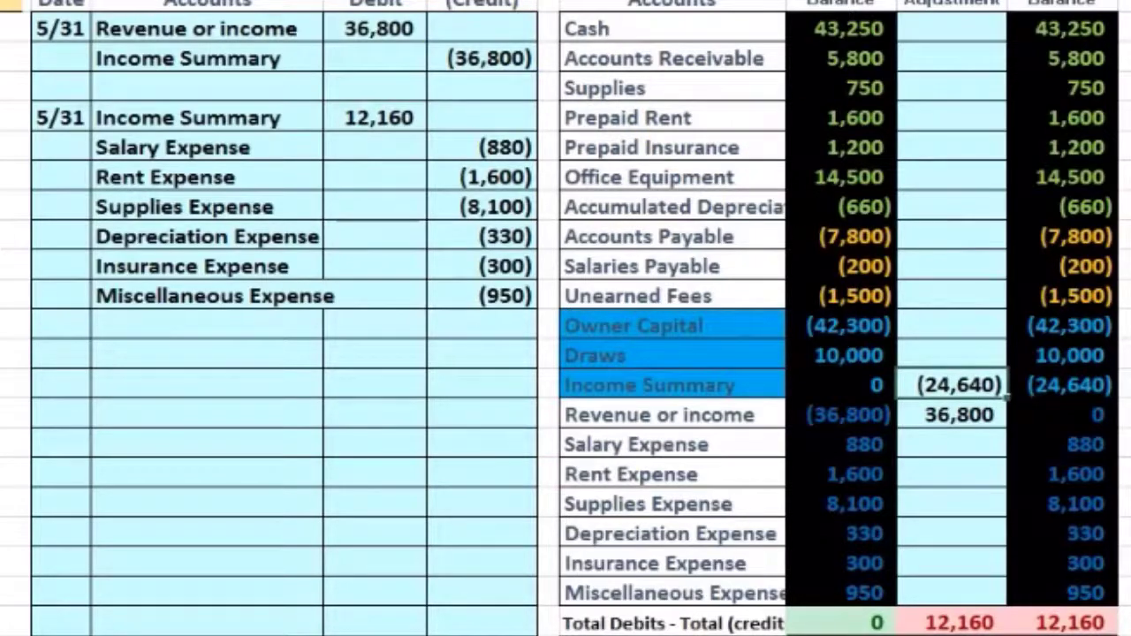
Step: Trace the precedents of the Income Summary adjustment in I17 and remove the tracing arrows
{"action": "key", "text": "alt+m"}
{"action": "key", "text": "p"}
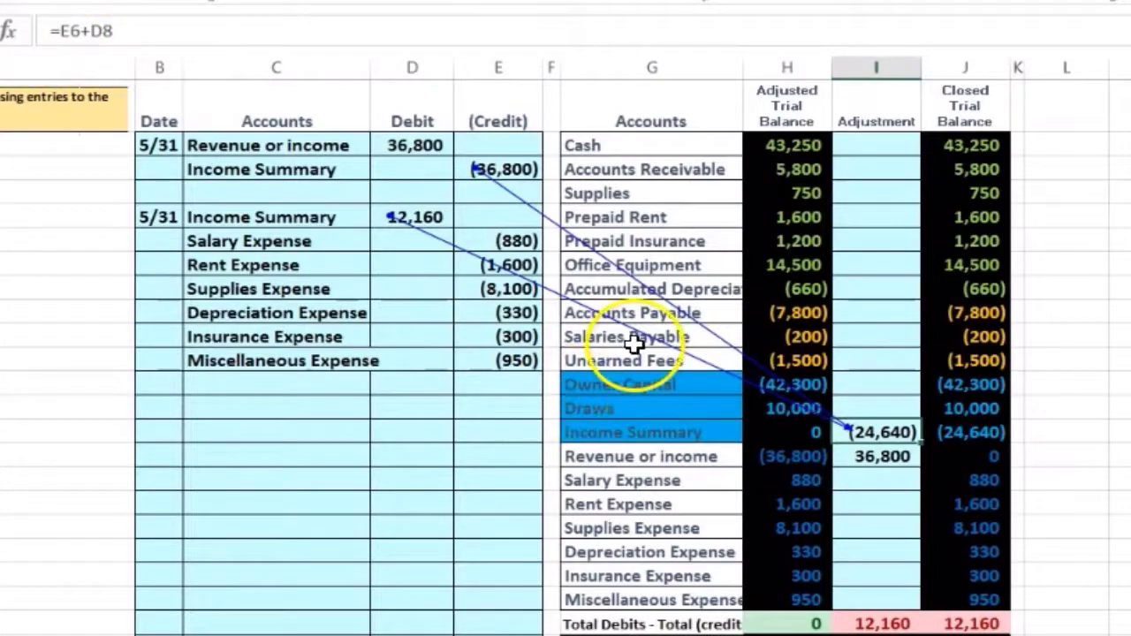
{"action": "key", "text": "alt+m"}
{"action": "key", "text": "a"}
{"action": "key", "text": "a"}
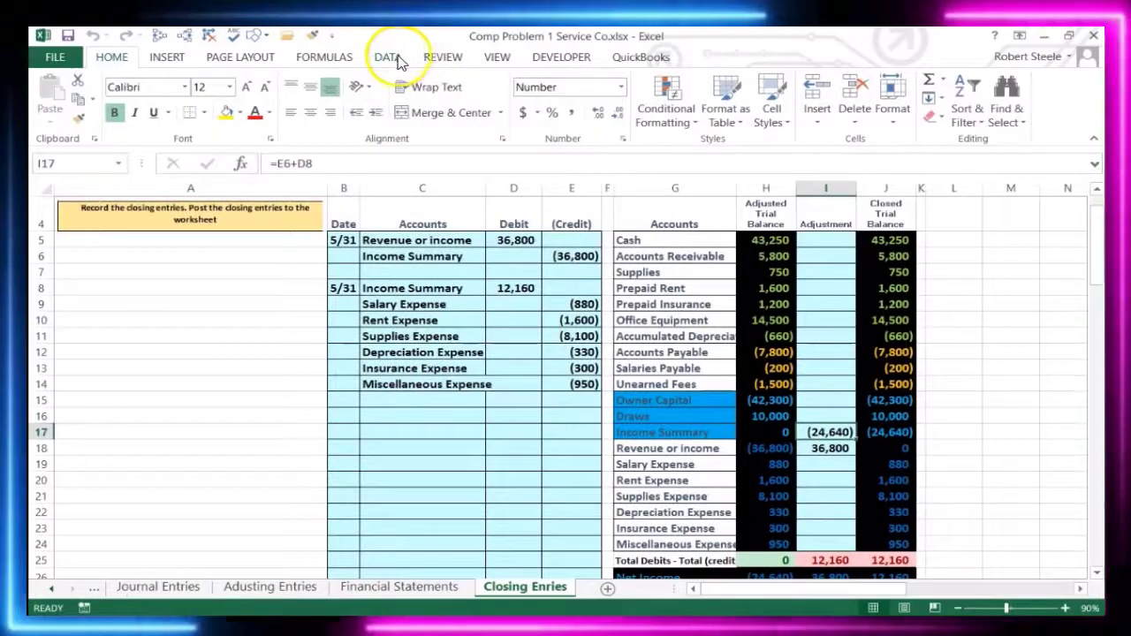
{"action": "left_click", "coordinate": [395, 59]}
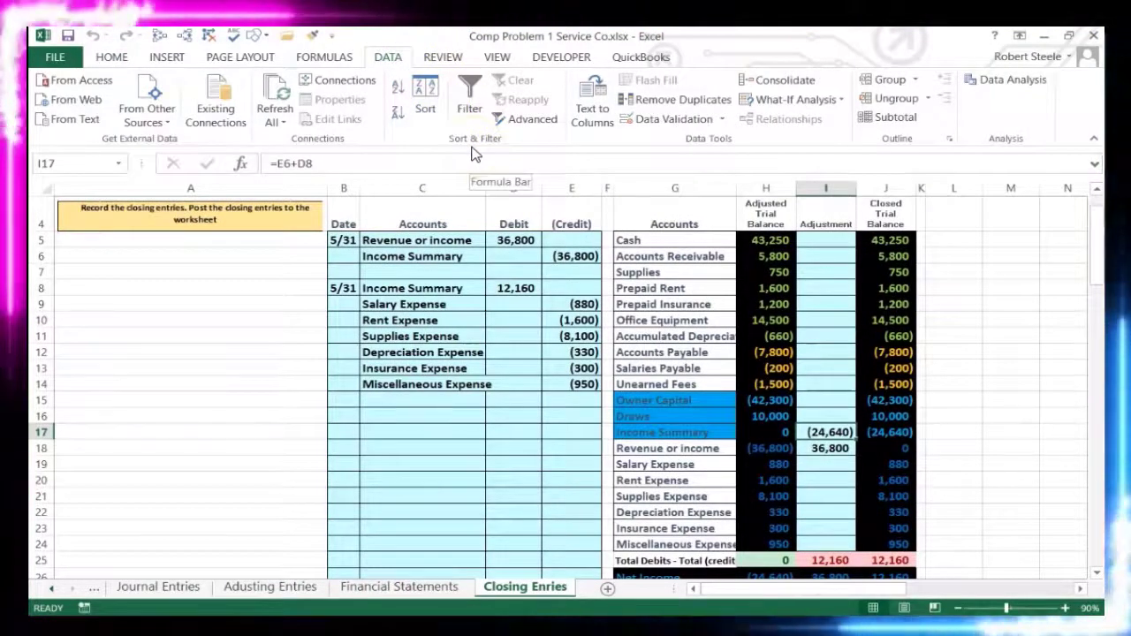
{"action": "left_click", "coordinate": [324, 56]}
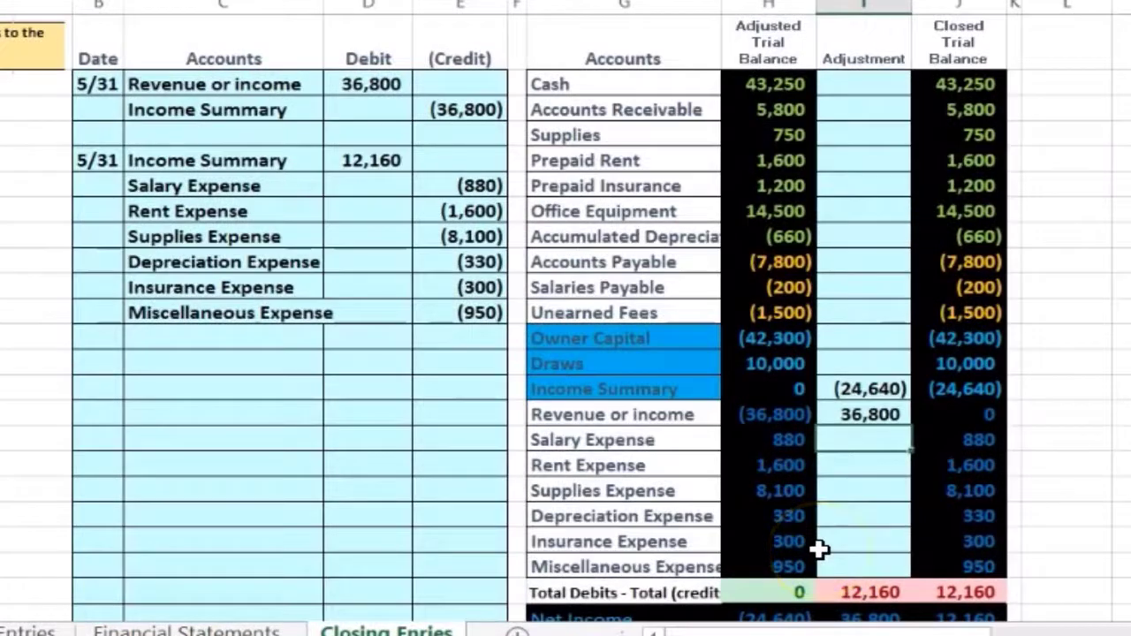
Step: Post the Salary, Rent and Supplies Expense adjustments by linking them to journal credits =E9, =E10 and =E11
{"action": "left_click", "coordinate": [466, 186]}
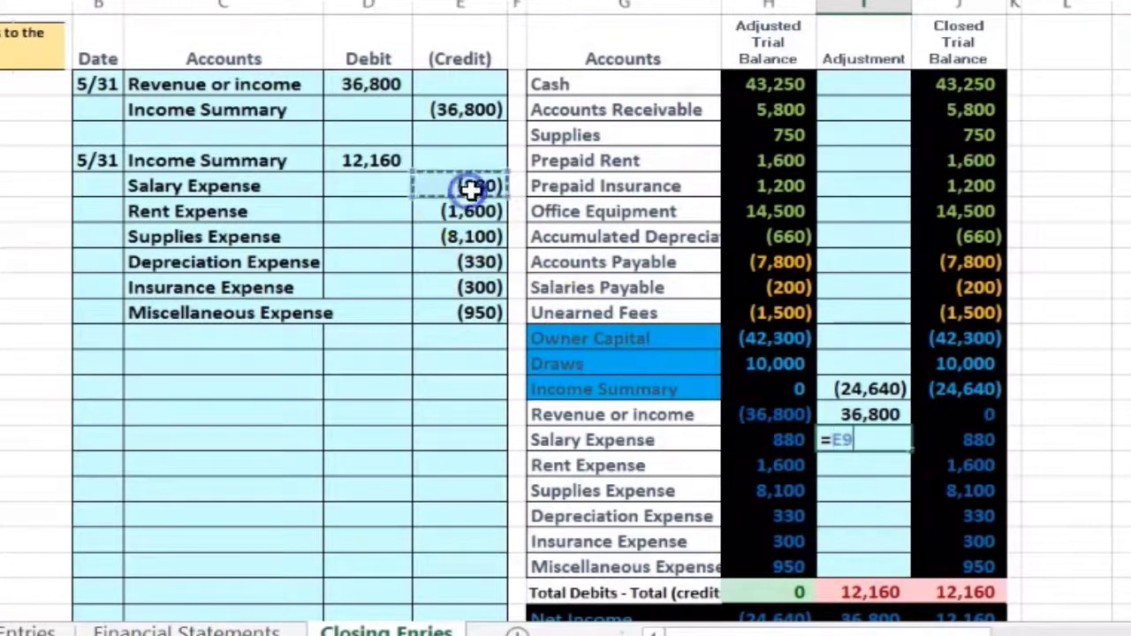
{"action": "key", "text": "Return"}
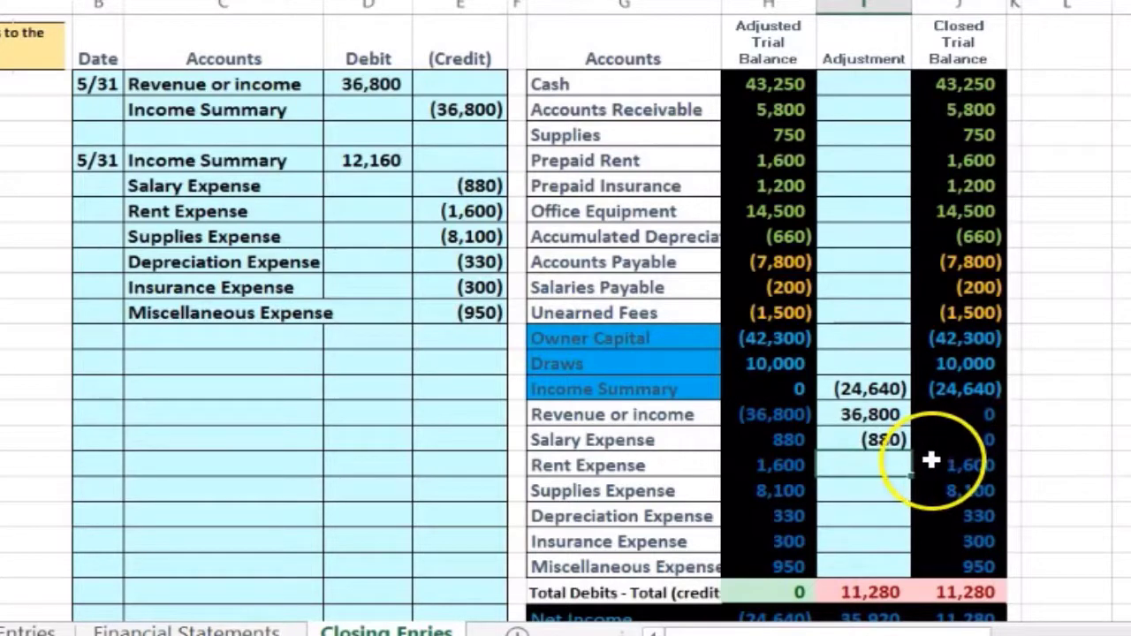
{"action": "left_click", "coordinate": [458, 213]}
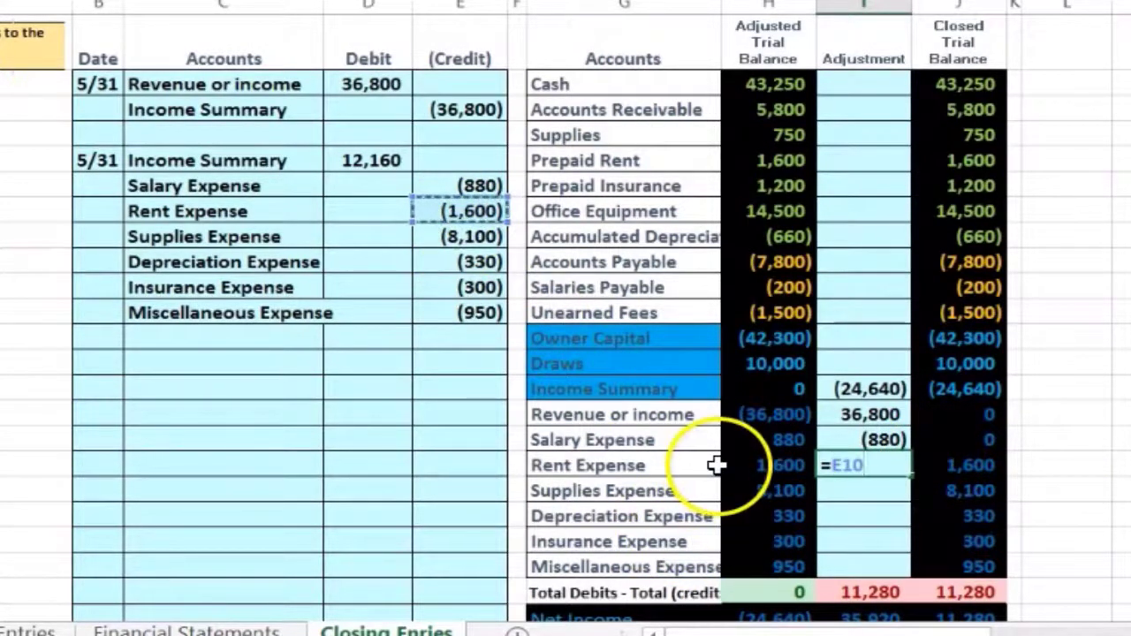
{"action": "key", "text": "Return"}
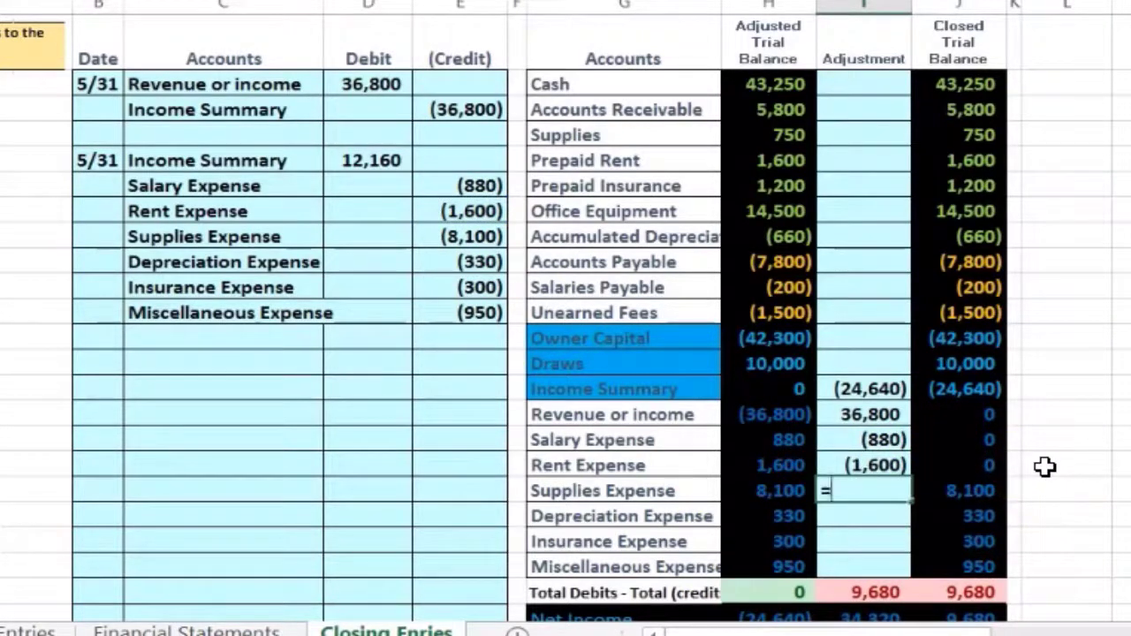
{"action": "left_click", "coordinate": [458, 236]}
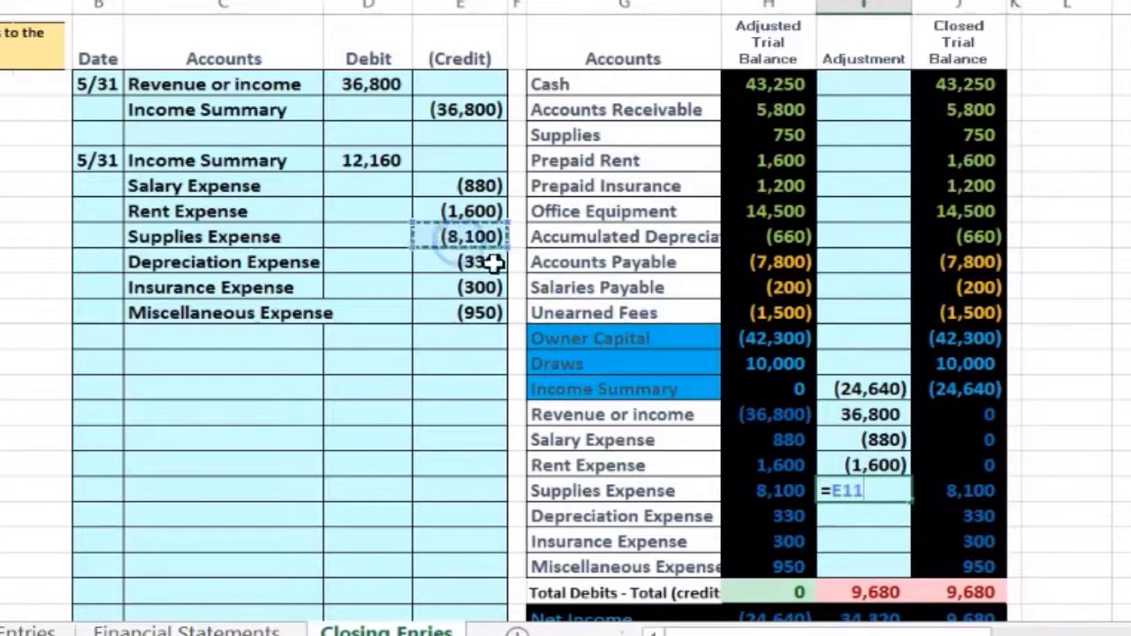
{"action": "key", "text": "Return"}
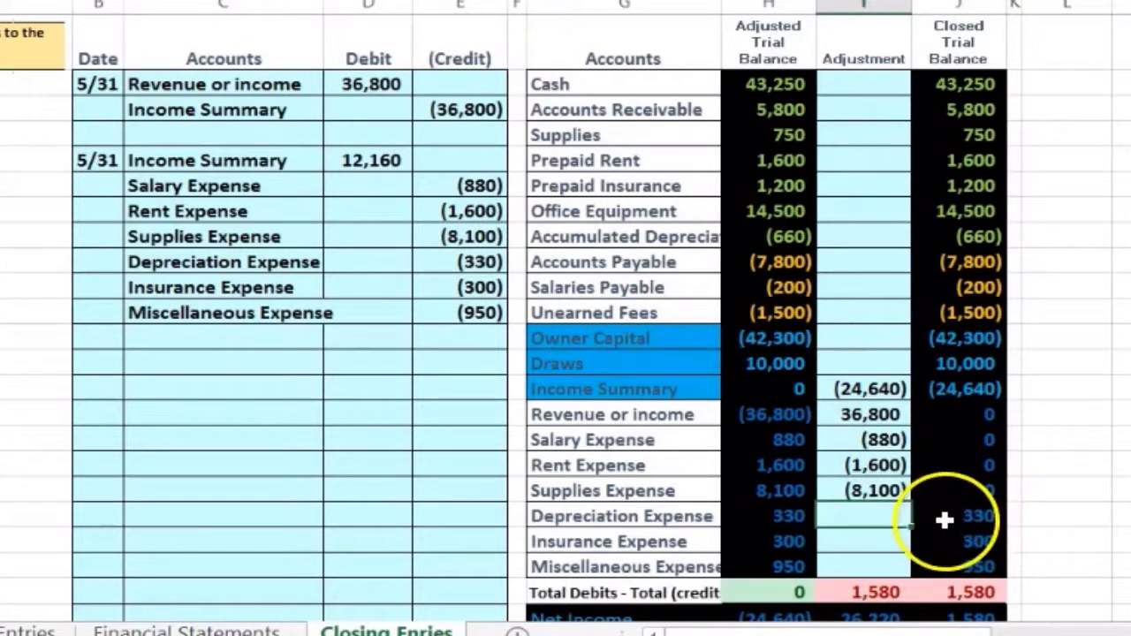
Step: Post the Depreciation, Insurance and Miscellaneous Expense adjustments by linking them to journal credits =E12, =E13 and =E14
{"action": "type", "text": "="}
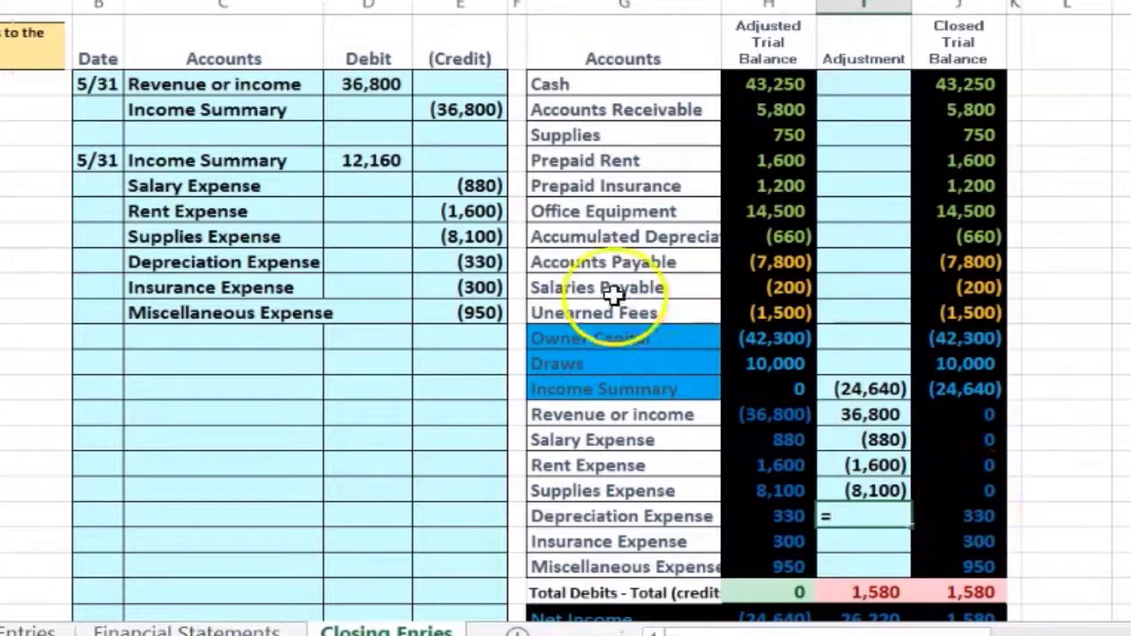
{"action": "left_click", "coordinate": [442, 255]}
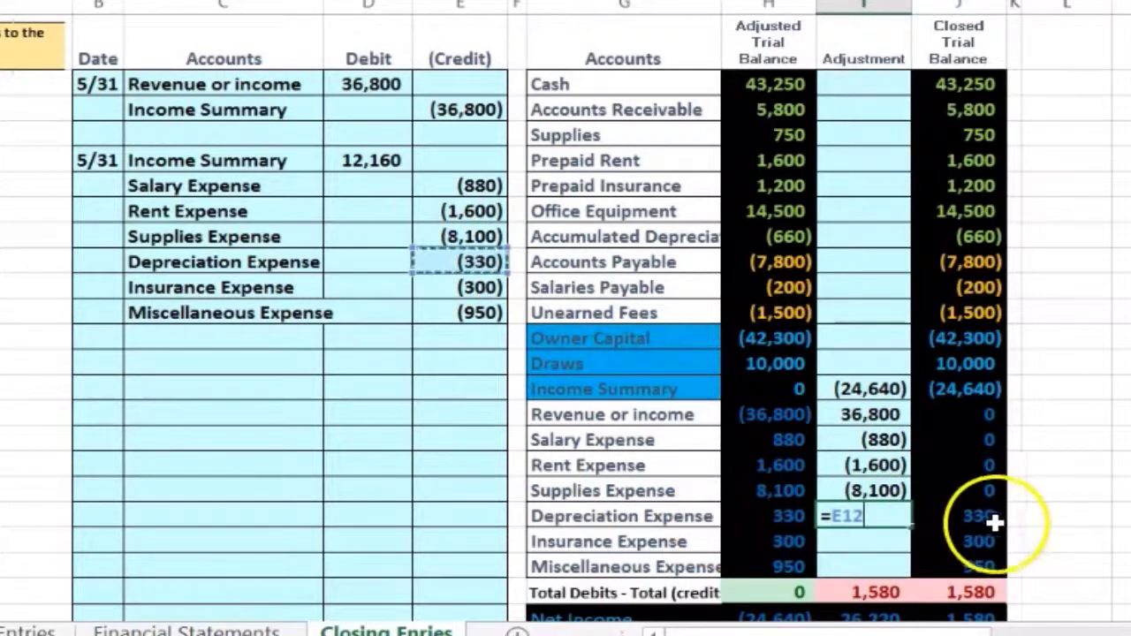
{"action": "key", "text": "Return"}
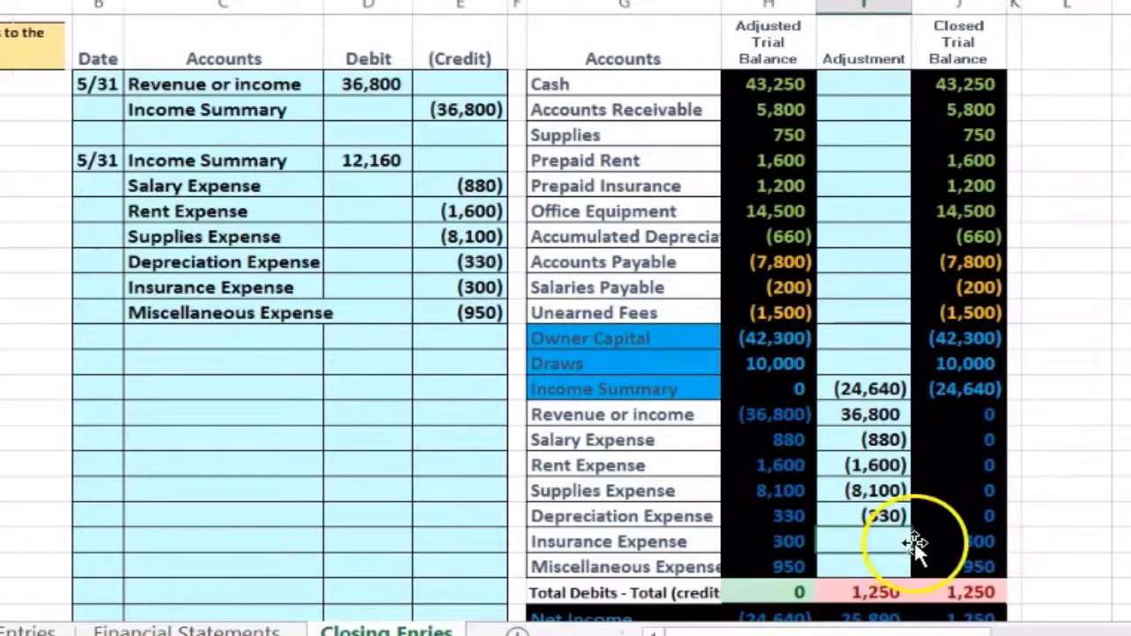
{"action": "type", "text": "="}
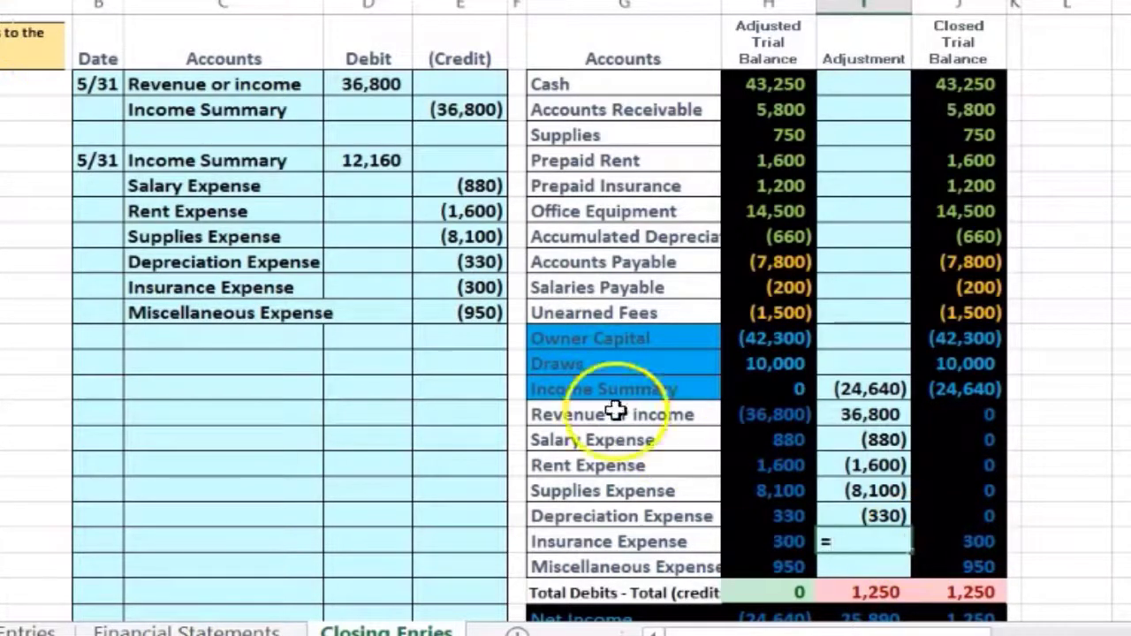
{"action": "left_click", "coordinate": [460, 288]}
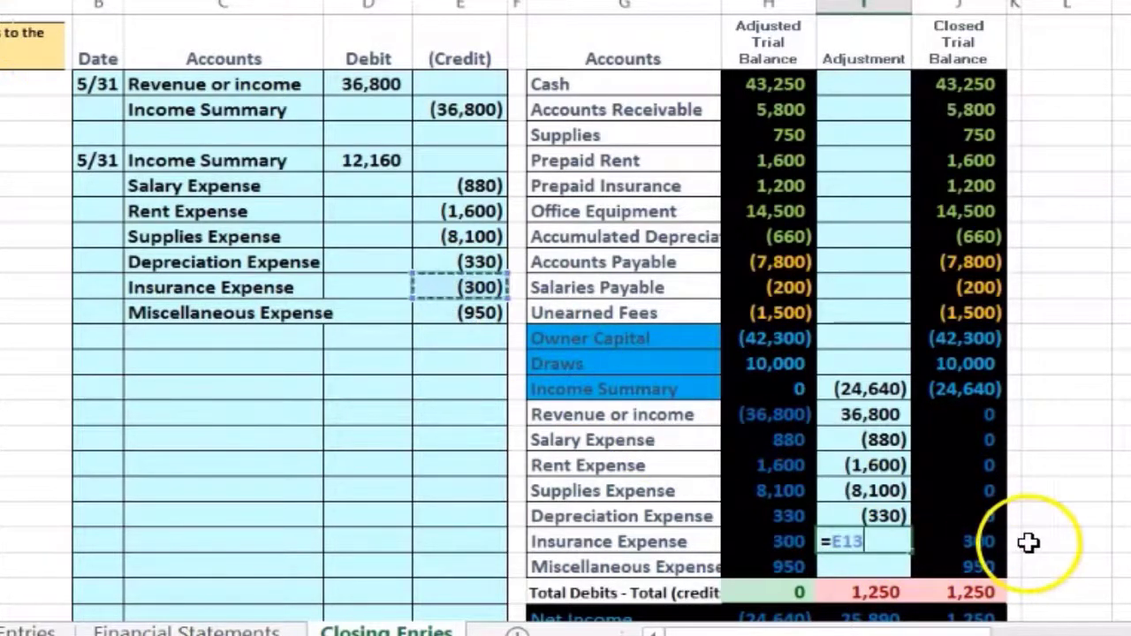
{"action": "key", "text": "Return"}
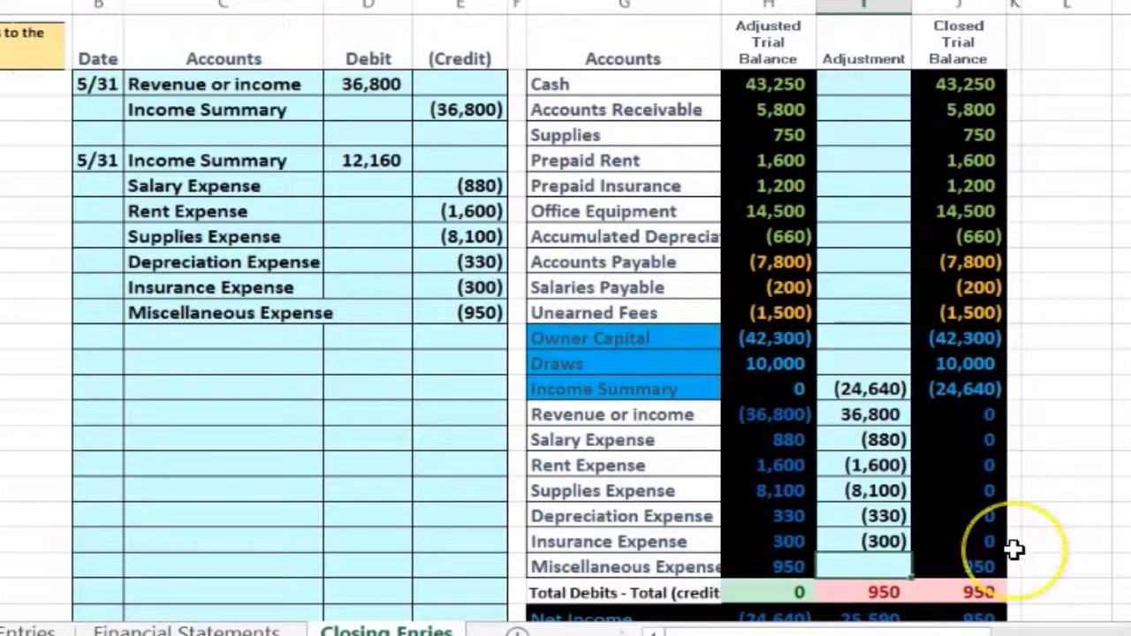
{"action": "type", "text": "="}
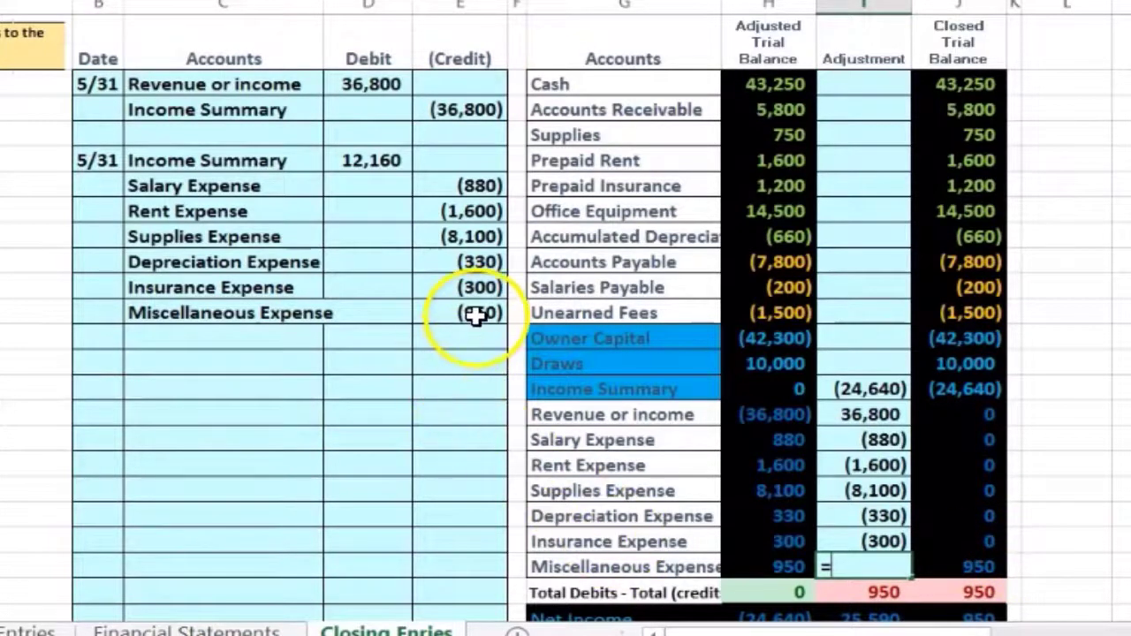
{"action": "left_click", "coordinate": [480, 310]}
{"action": "key", "text": "Return"}
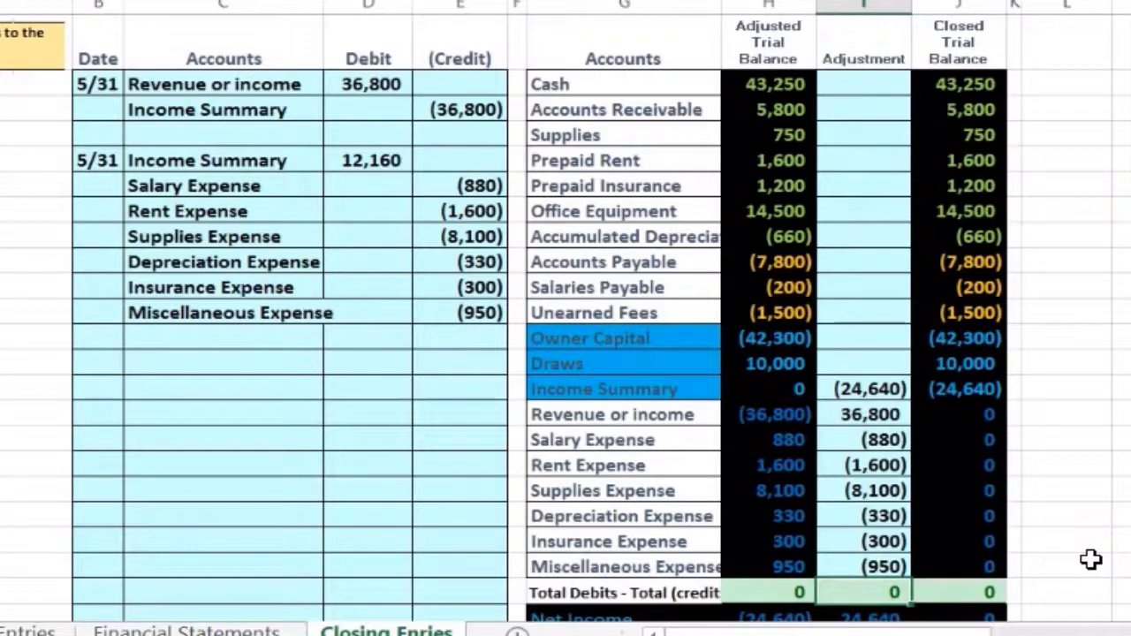
Step: Clear the Rent through Miscellaneous Expense adjustments and refill them by copying down the Salary Expense formula =E9
{"action": "left_click_drag", "start_coordinate": [870, 465], "coordinate": [874, 554]}
{"action": "key", "text": "Delete"}
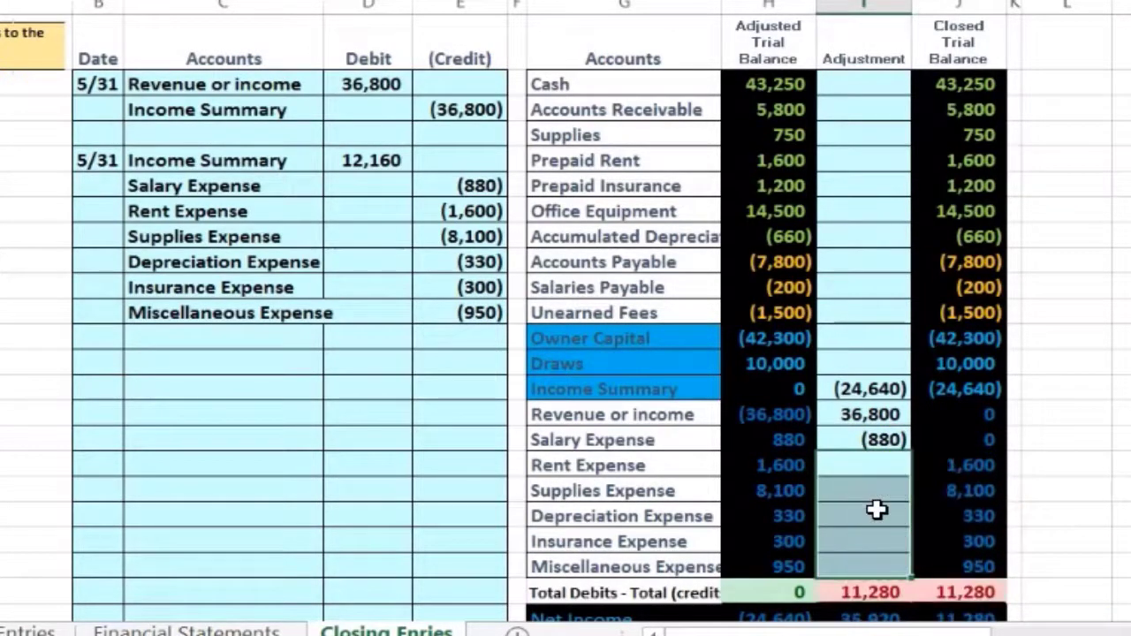
{"action": "left_click", "coordinate": [881, 433]}
{"action": "double_click", "coordinate": [868, 437]}
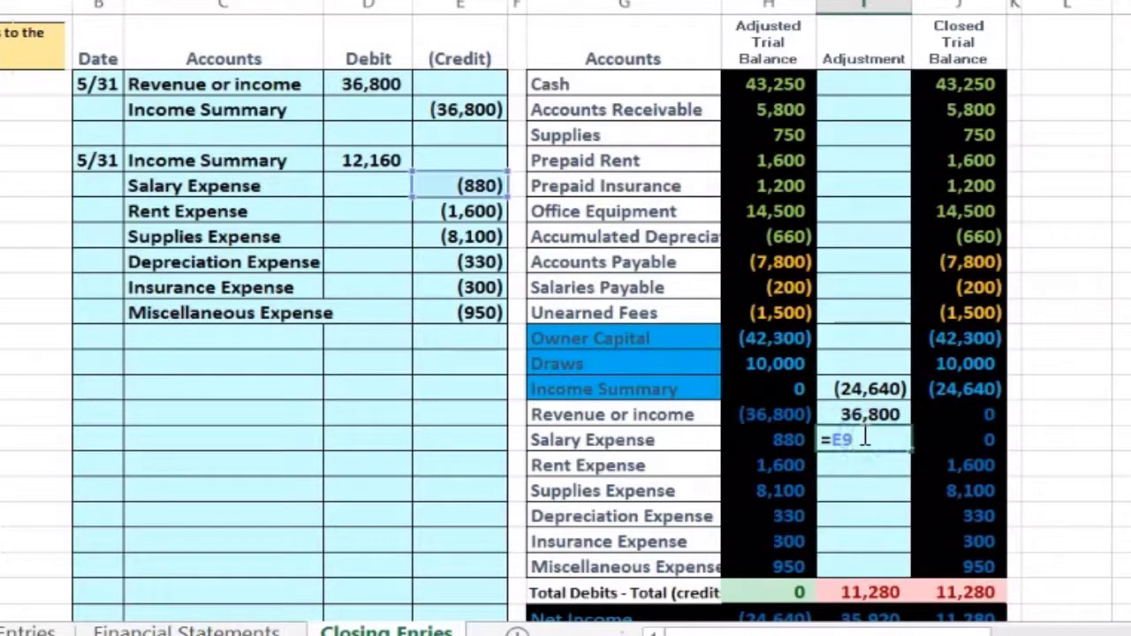
{"action": "key", "text": "Return"}
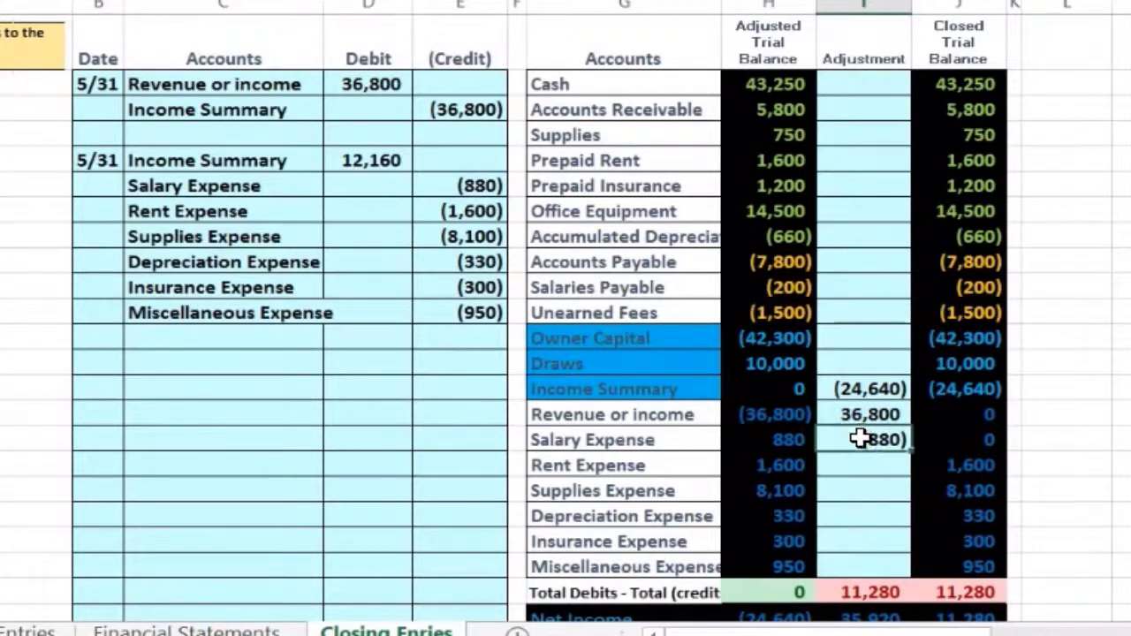
{"action": "left_click_drag", "start_coordinate": [914, 451], "coordinate": [917, 455]}
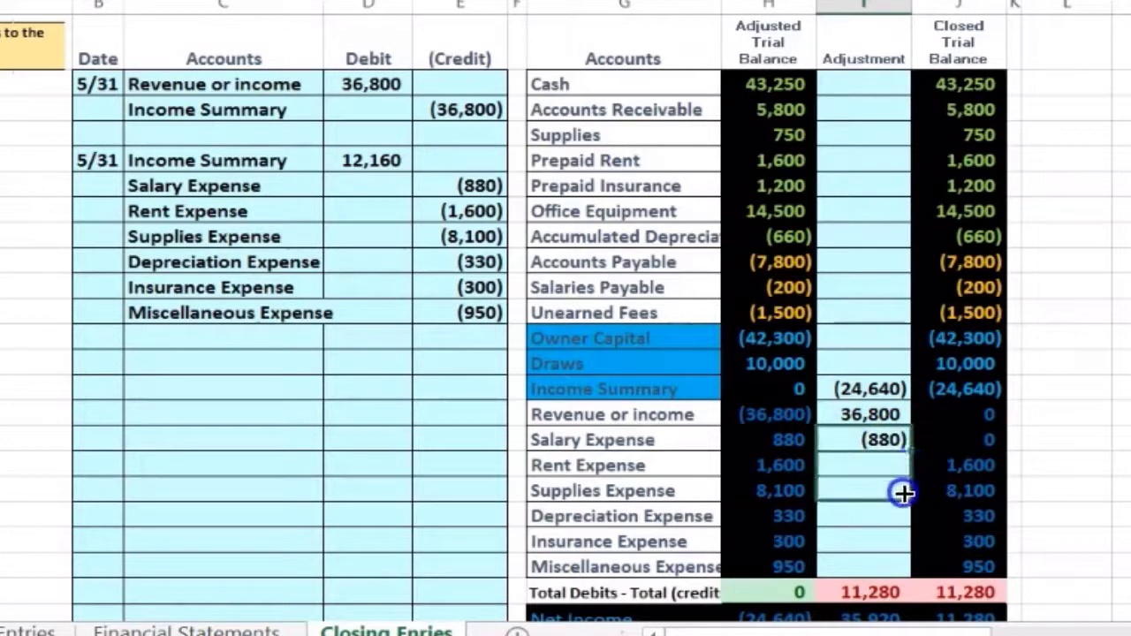
{"action": "left_click_drag", "start_coordinate": [907, 518], "coordinate": [918, 571]}
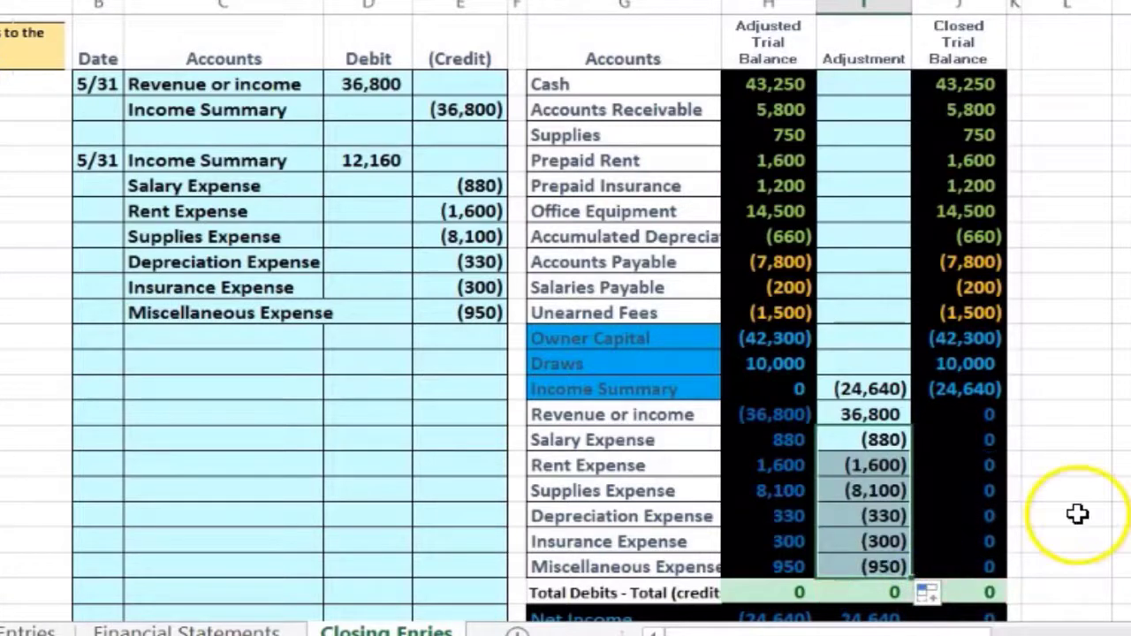
Step: Review the closed balances of the revenue and expense accounts, the Income Summary row and the adjusted Net Income
{"action": "left_click_drag", "start_coordinate": [980, 418], "coordinate": [968, 551]}
{"action": "left_click", "coordinate": [800, 389]}
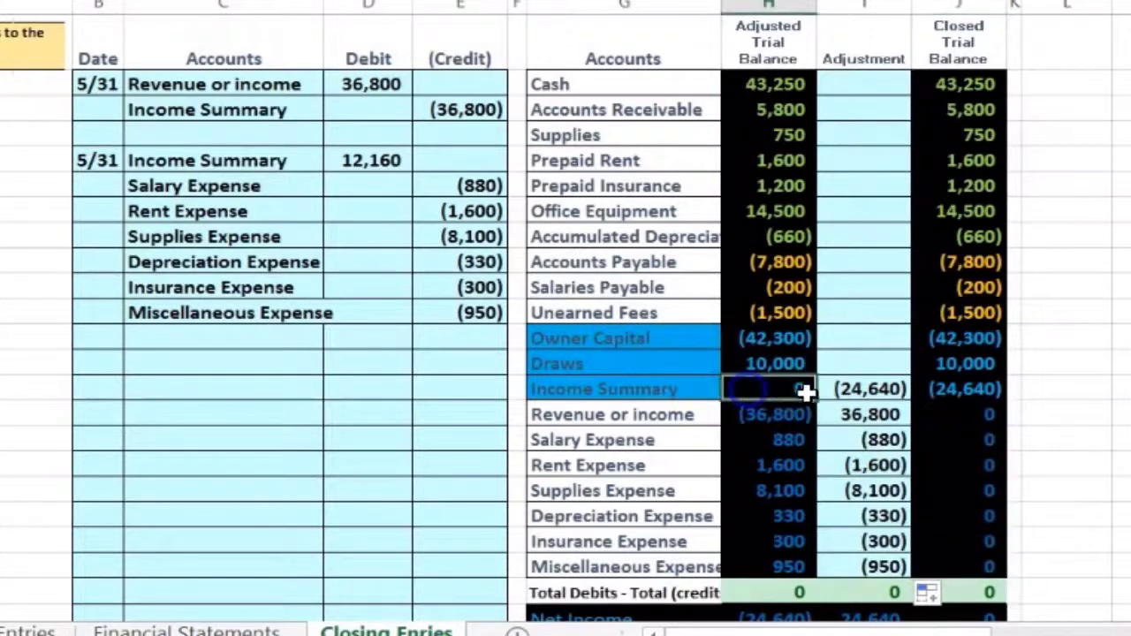
{"action": "left_click", "coordinate": [945, 390]}
{"action": "left_click", "coordinate": [1044, 396]}
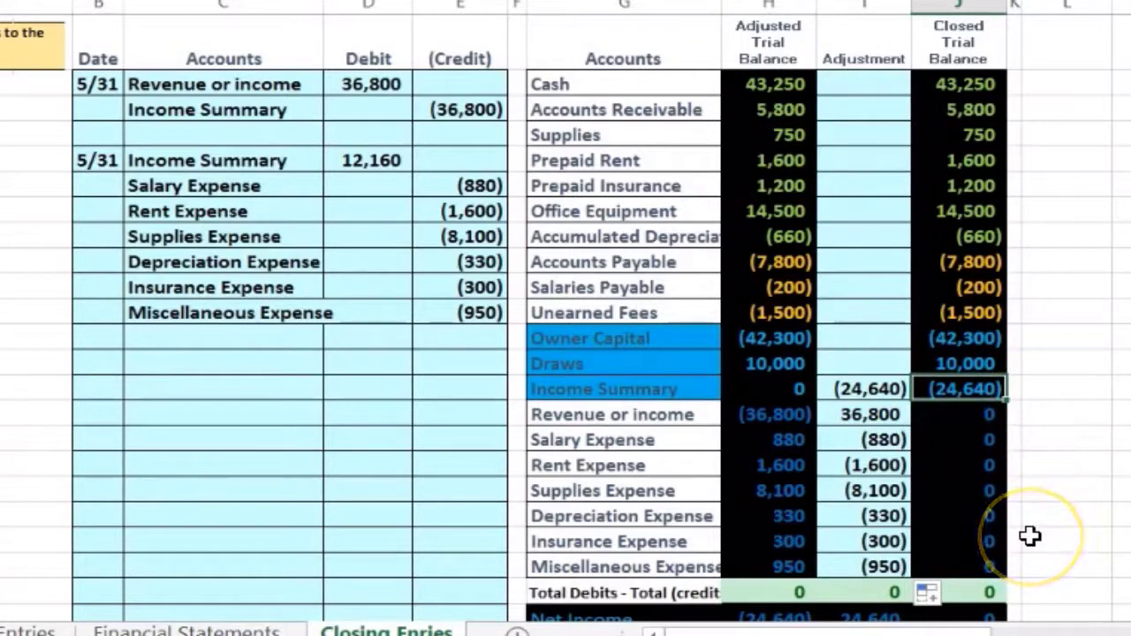
{"action": "scroll", "coordinate": [1033, 537], "scroll_direction": "down", "scroll_amount": 1}
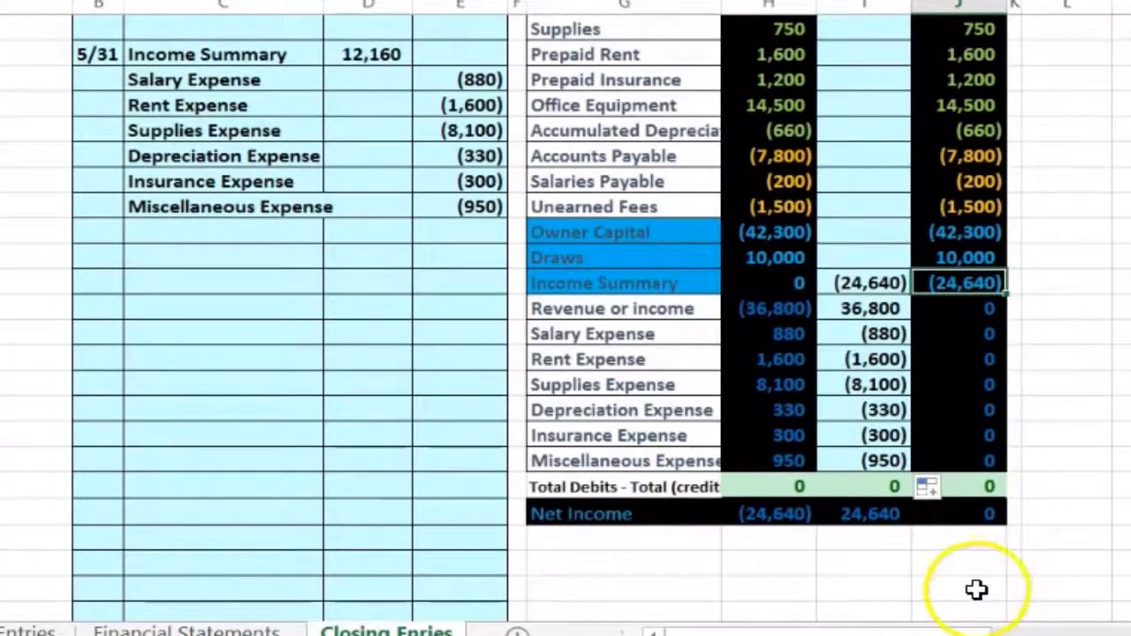
{"action": "left_click", "coordinate": [768, 513]}
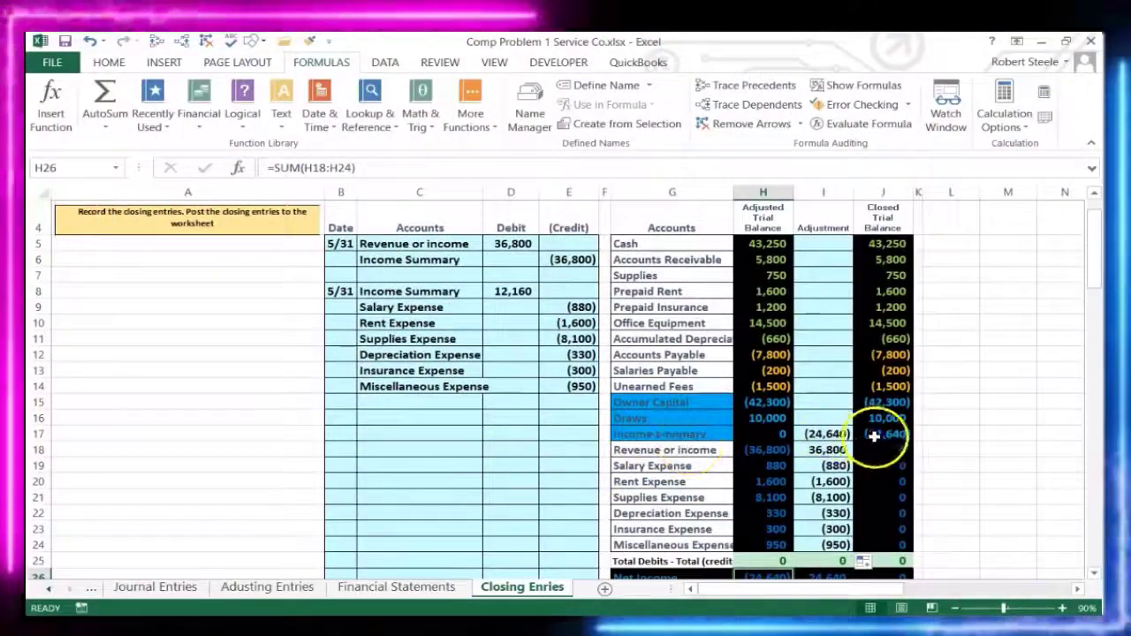
{"action": "left_click", "coordinate": [873, 436]}
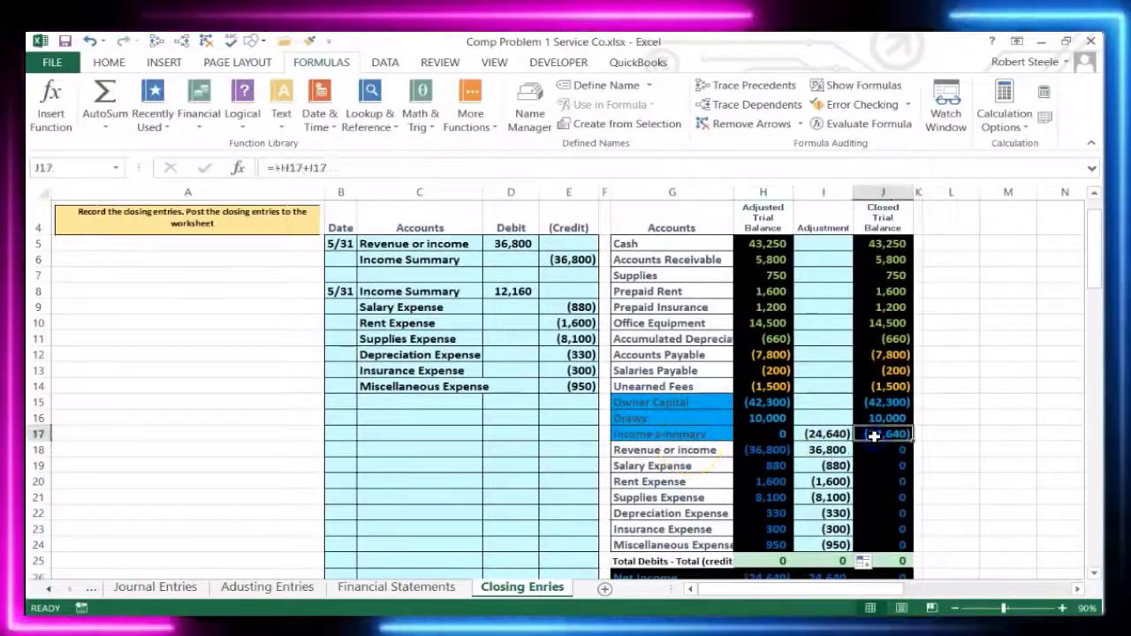
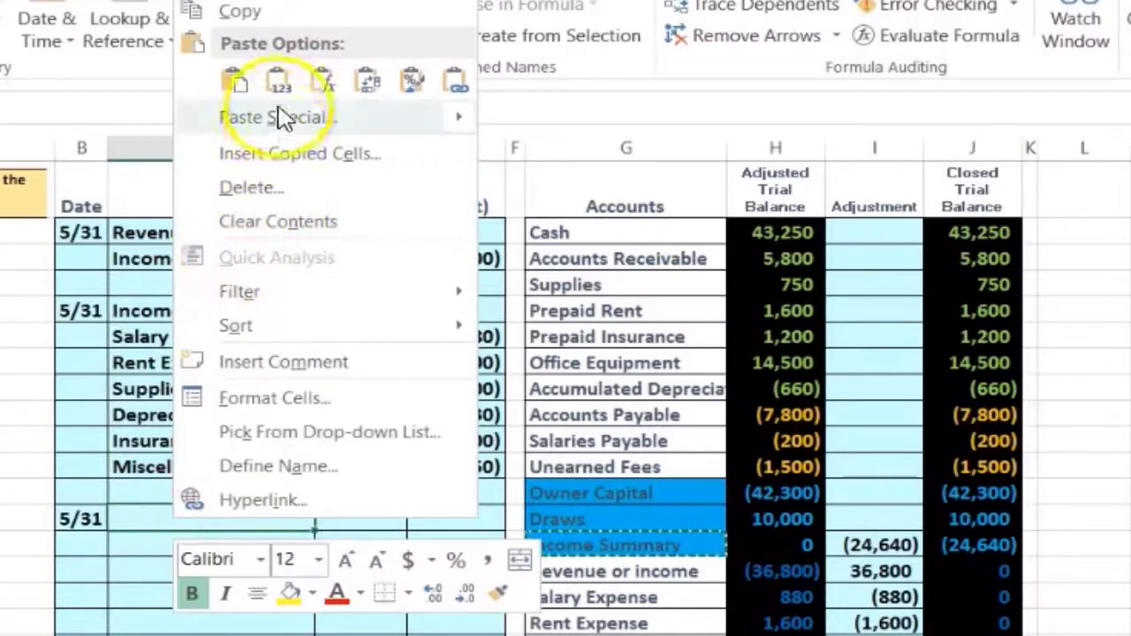
Step: Paste Income Summary as values into the third 5/31 entry, debit it 24640 and enter -24640 as the credit one row below
{"action": "left_click", "coordinate": [279, 80]}
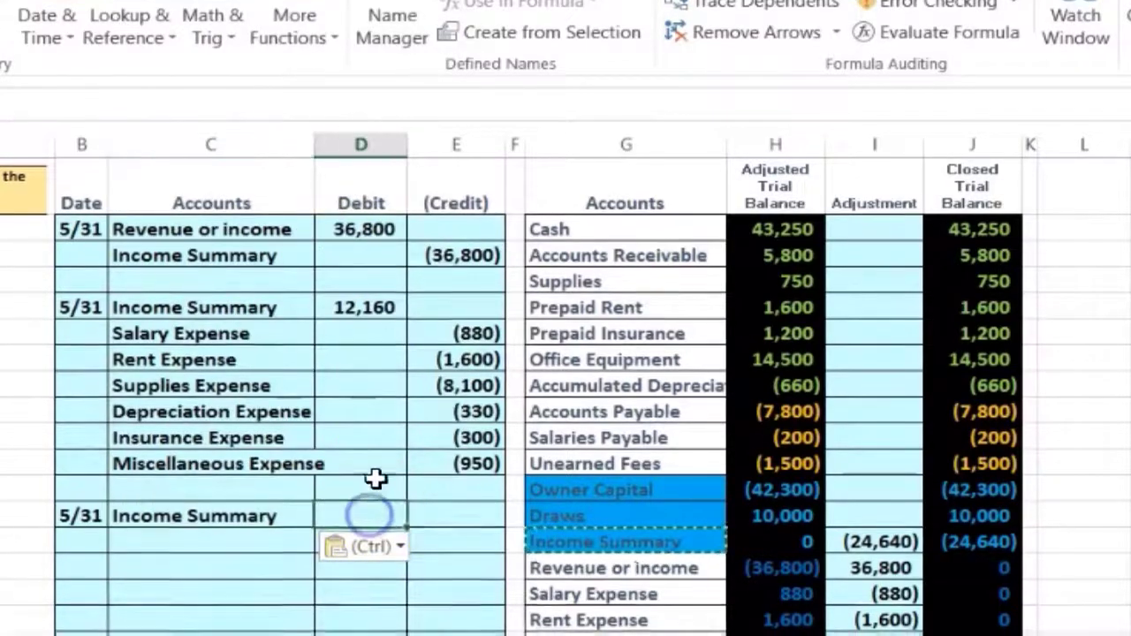
{"action": "type", "text": "24640"}
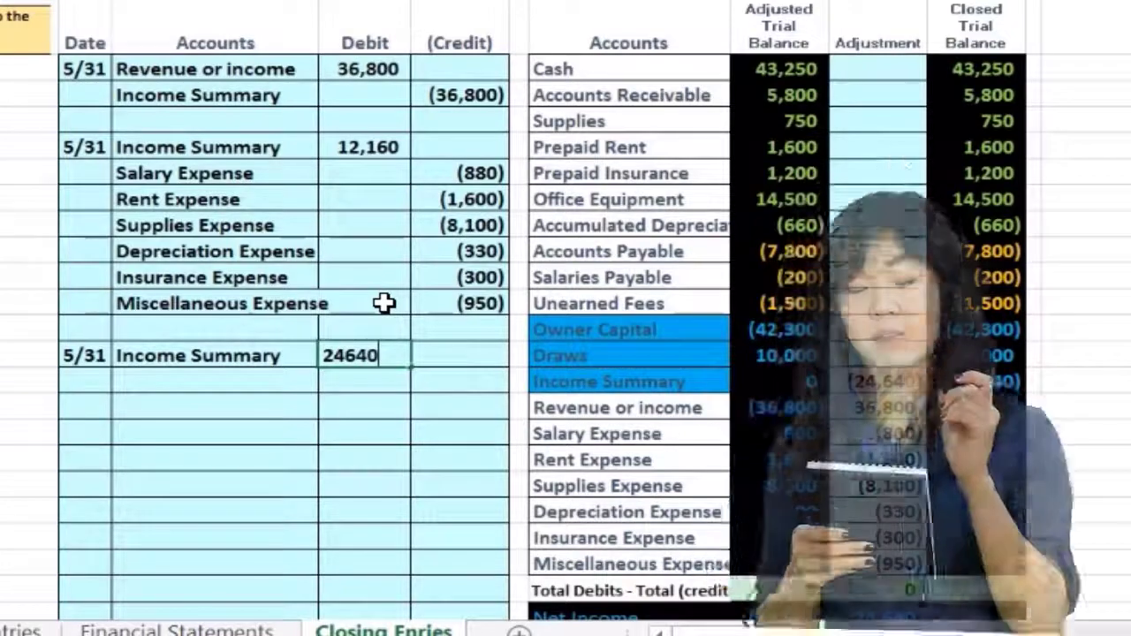
{"action": "key", "text": "Return"}
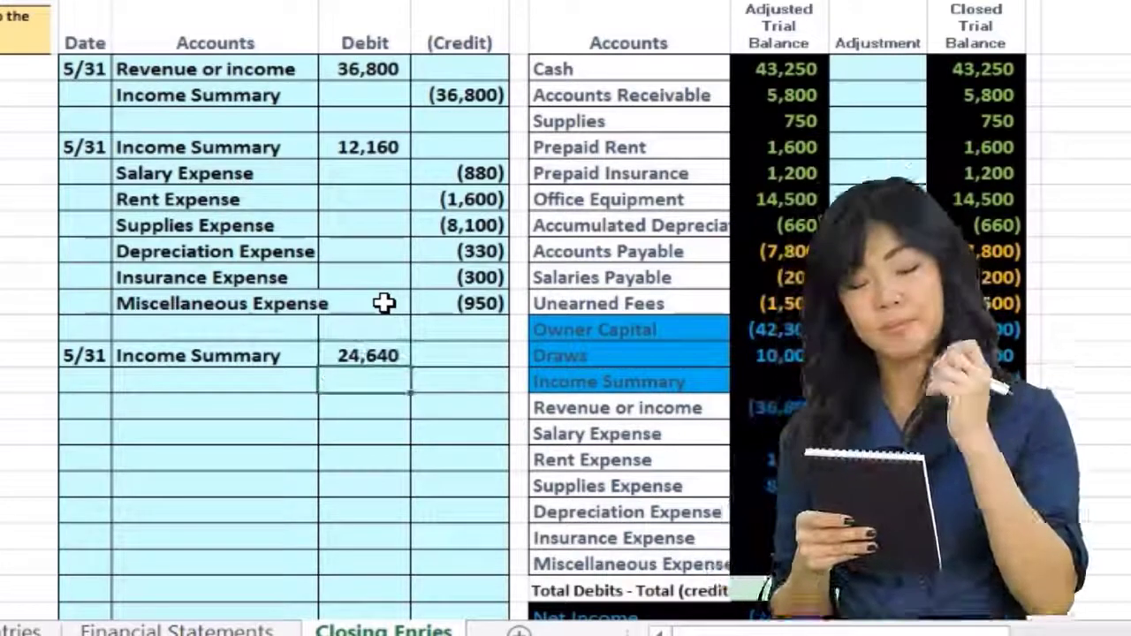
{"action": "key", "text": "Right"}
{"action": "type", "text": "-2"}
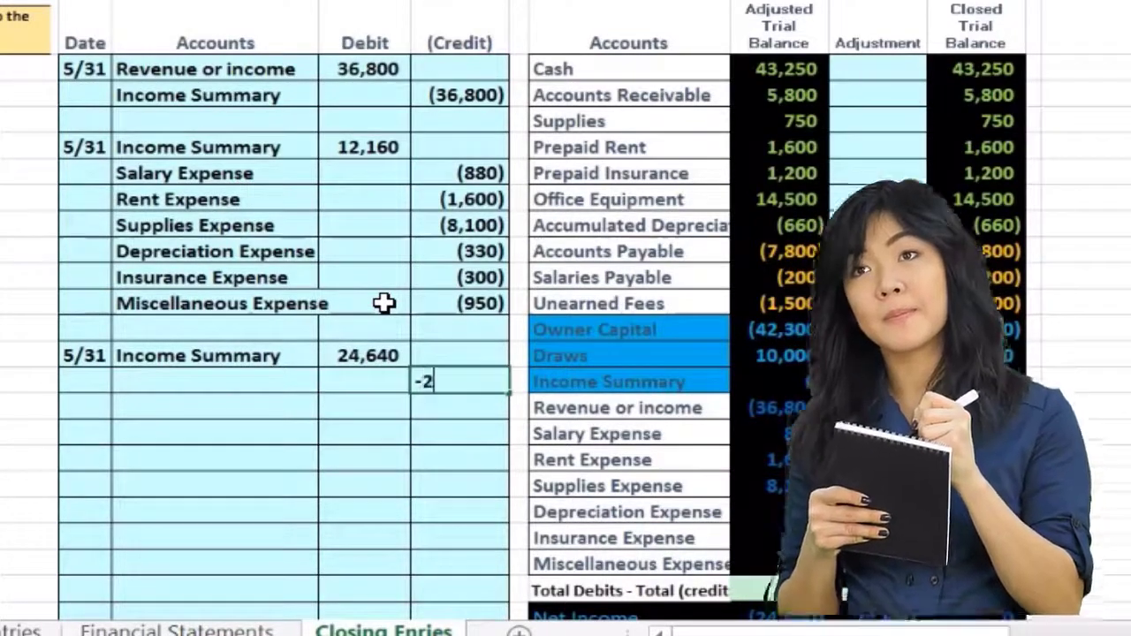
{"action": "type", "text": "4640"}
{"action": "key", "text": "Return"}
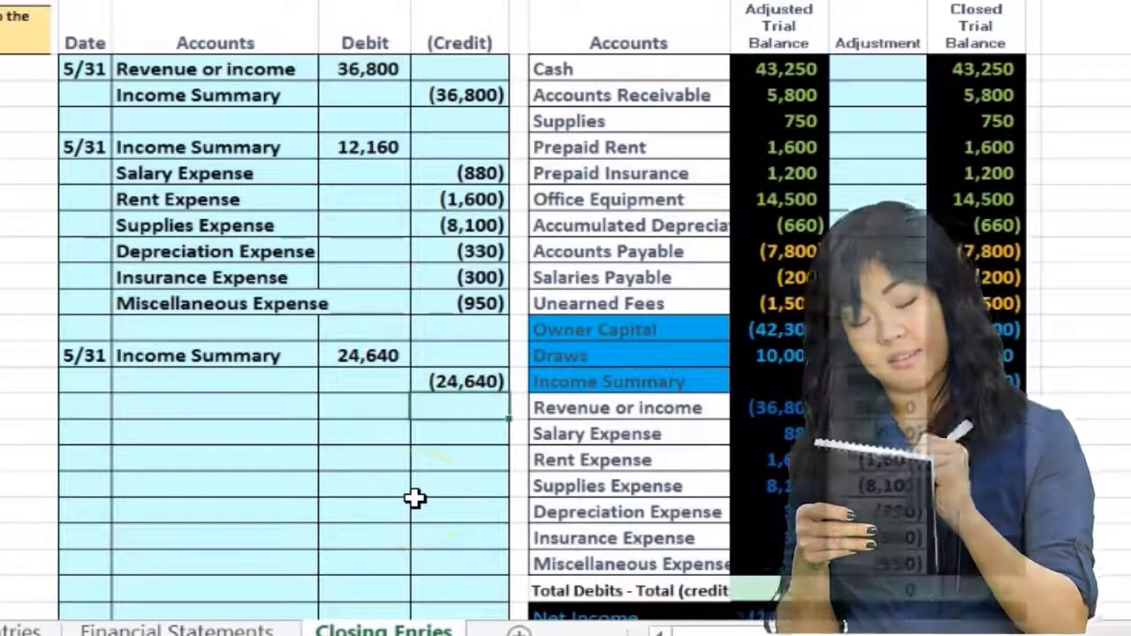
Step: Copy the Owner Capital account name from the trial balance and paste it as values into the third entry's credit line
{"action": "left_click", "coordinate": [598, 329]}
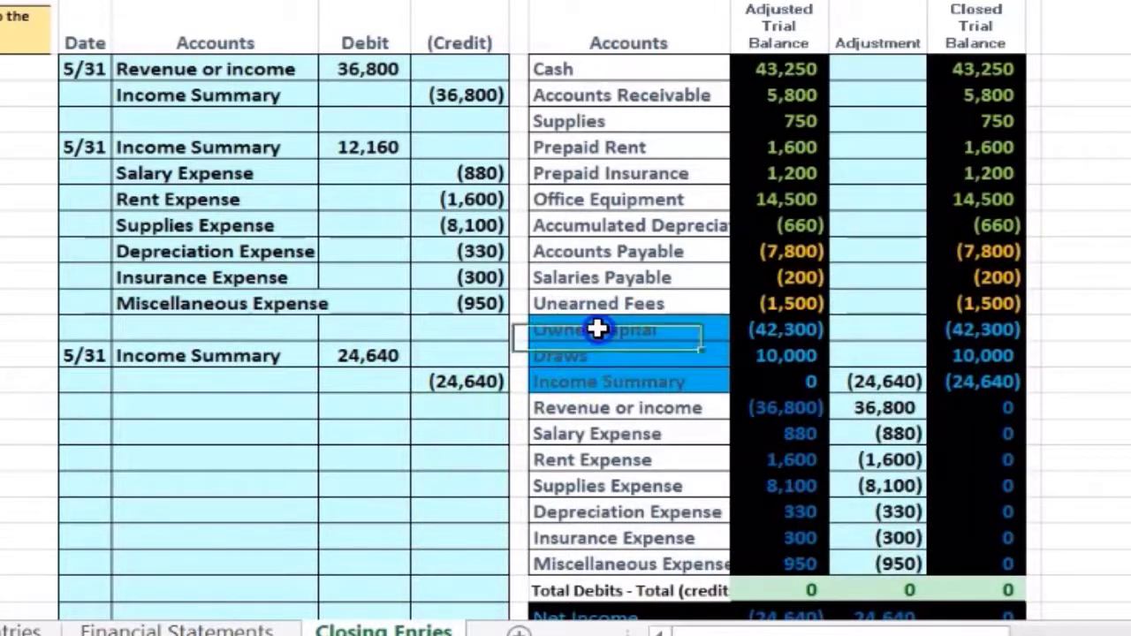
{"action": "right_click", "coordinate": [686, 329]}
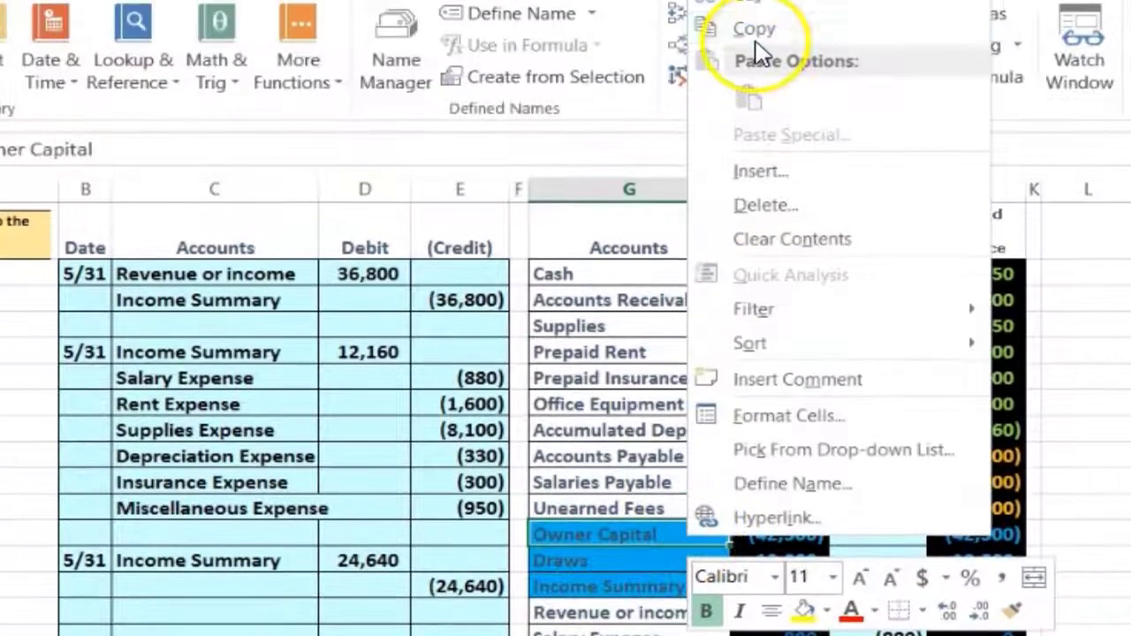
{"action": "left_click", "coordinate": [738, 31]}
{"action": "left_click", "coordinate": [298, 587]}
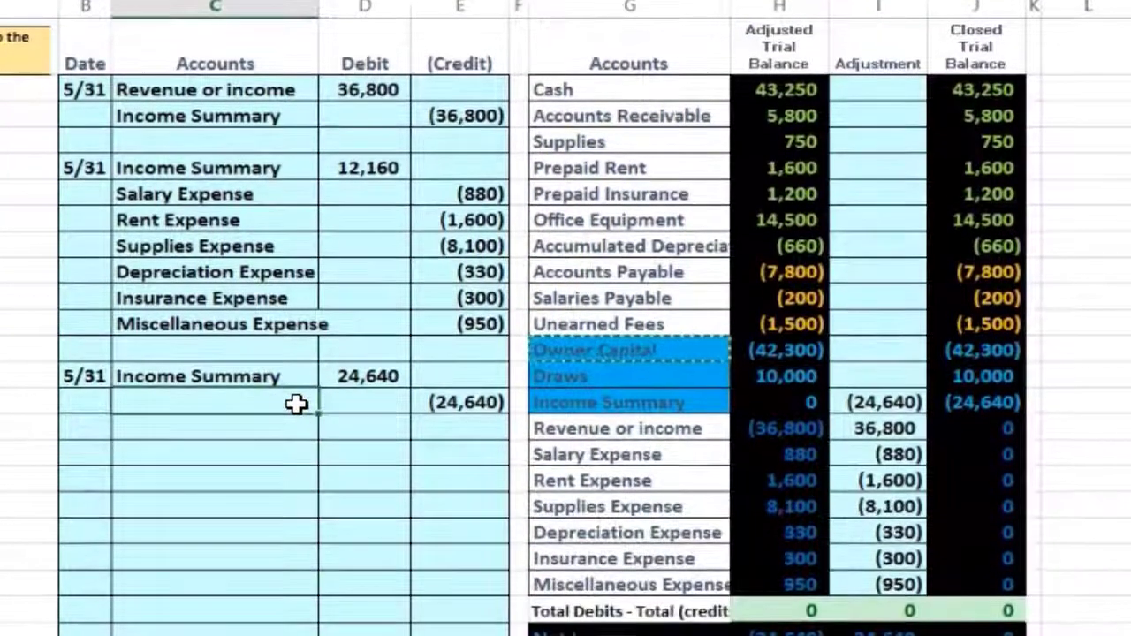
{"action": "right_click", "coordinate": [296, 404]}
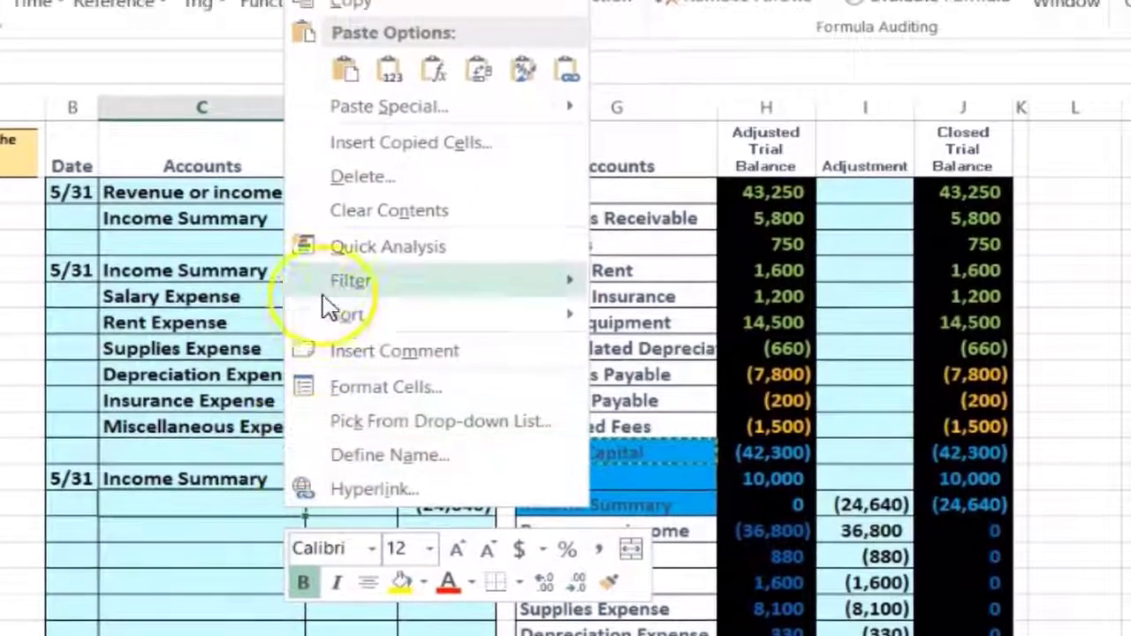
{"action": "left_click", "coordinate": [390, 69]}
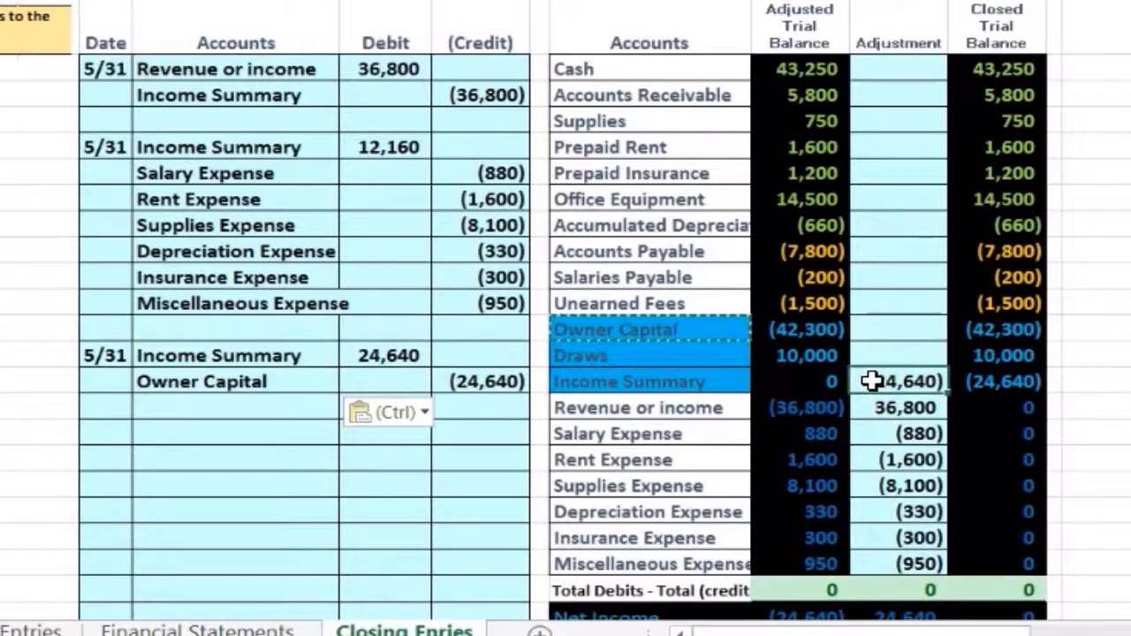
Step: Extend the Income Summary adjustment in the trial balance to =E6+D8+D16 so it includes the third entry's debit
{"action": "double_click", "coordinate": [882, 381]}
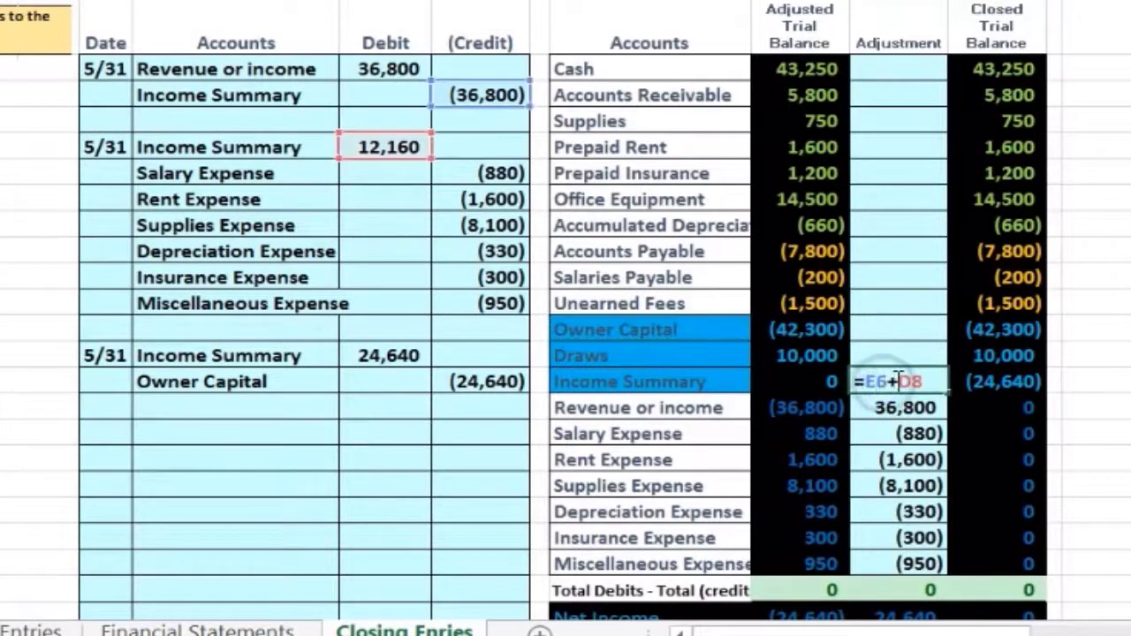
{"action": "left_click", "coordinate": [927, 379]}
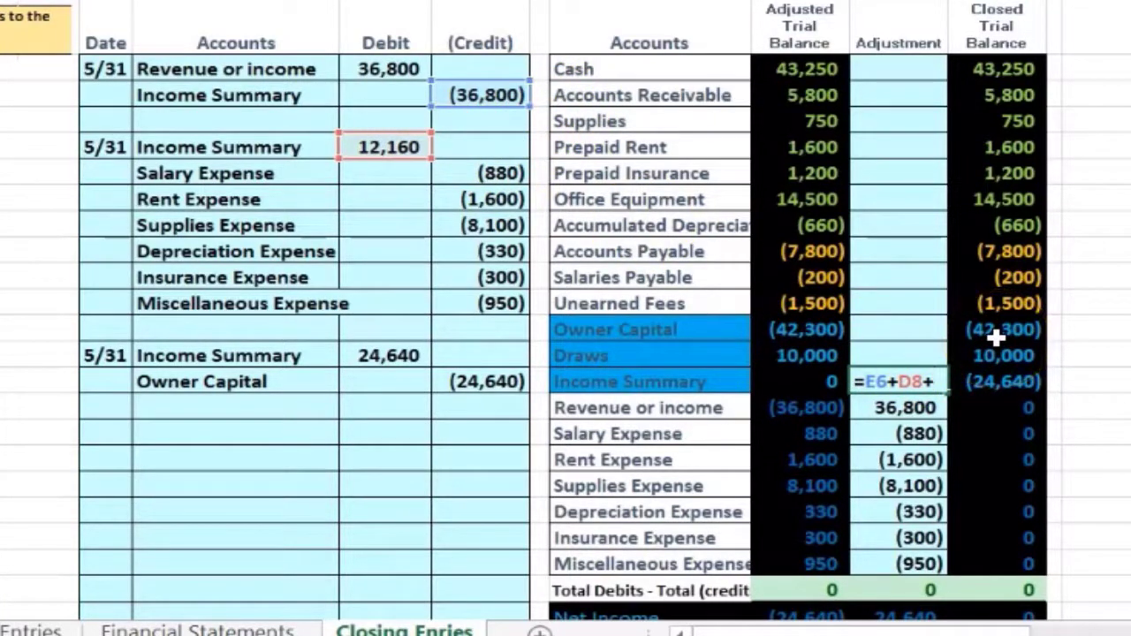
{"action": "left_click", "coordinate": [413, 356]}
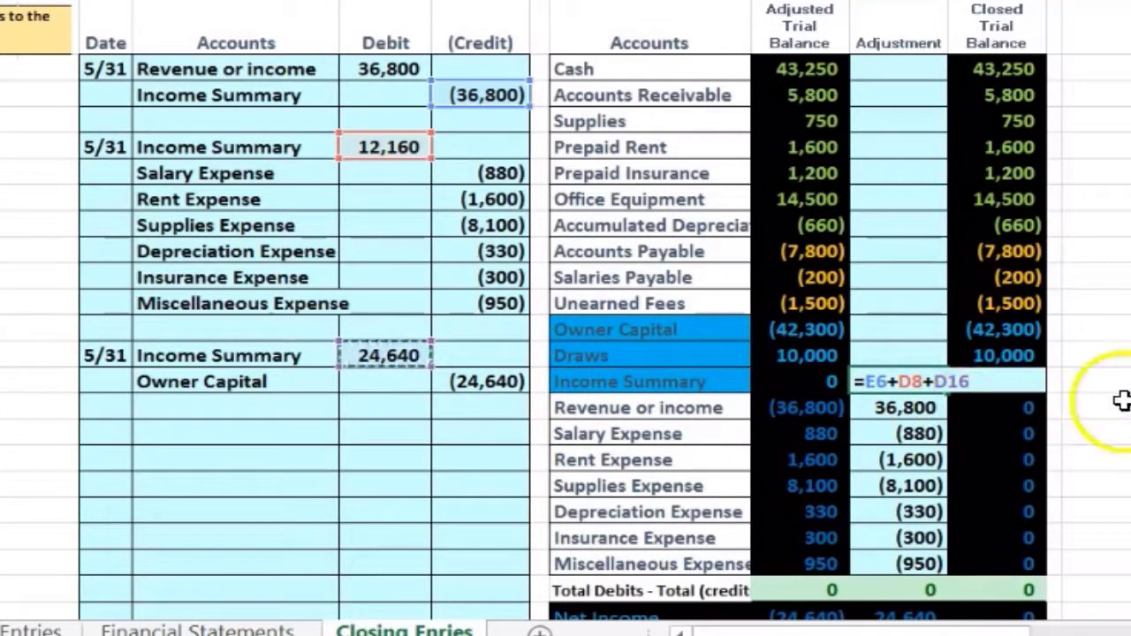
{"action": "key", "text": "Return"}
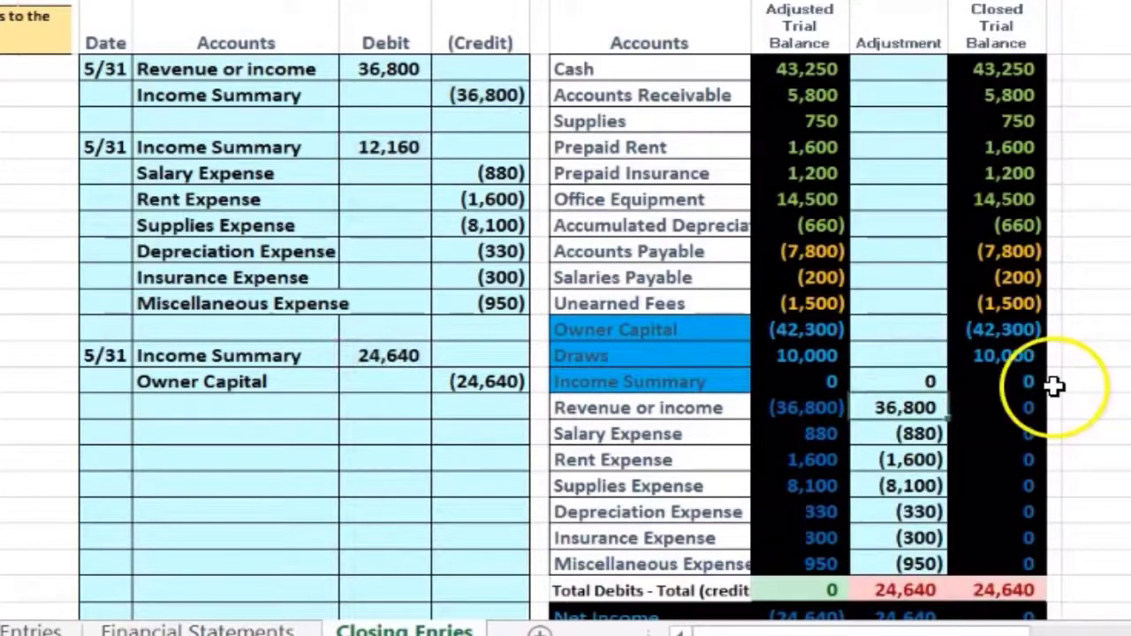
Step: Post the third entry's credit to Owner Capital by setting its trial balance adjustment to =E17
{"action": "left_click", "coordinate": [910, 330]}
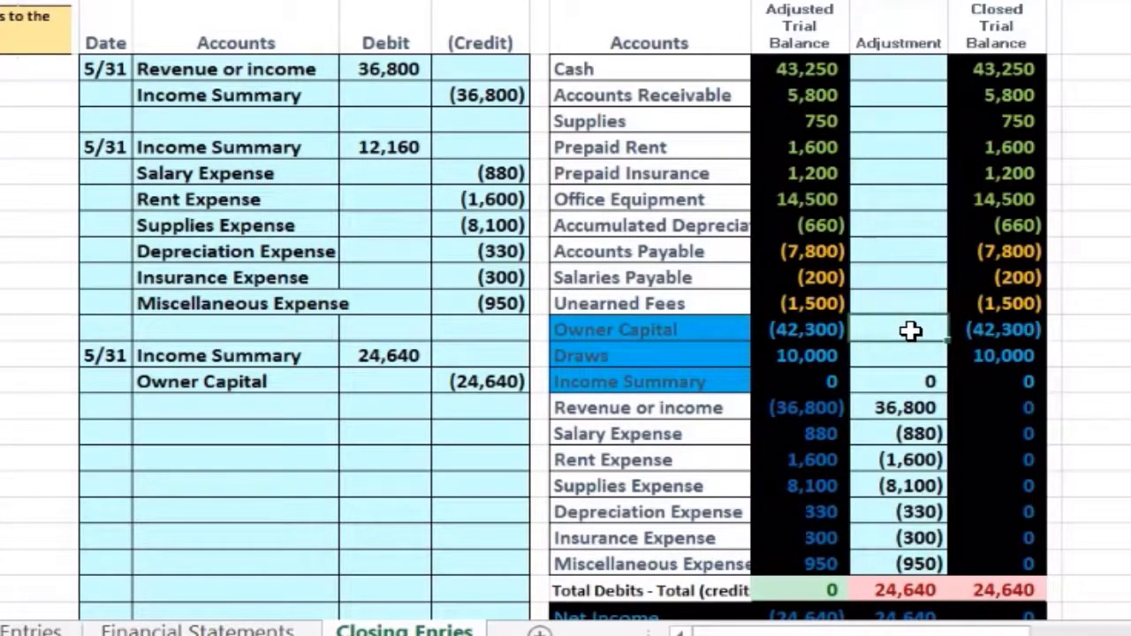
{"action": "type", "text": "="}
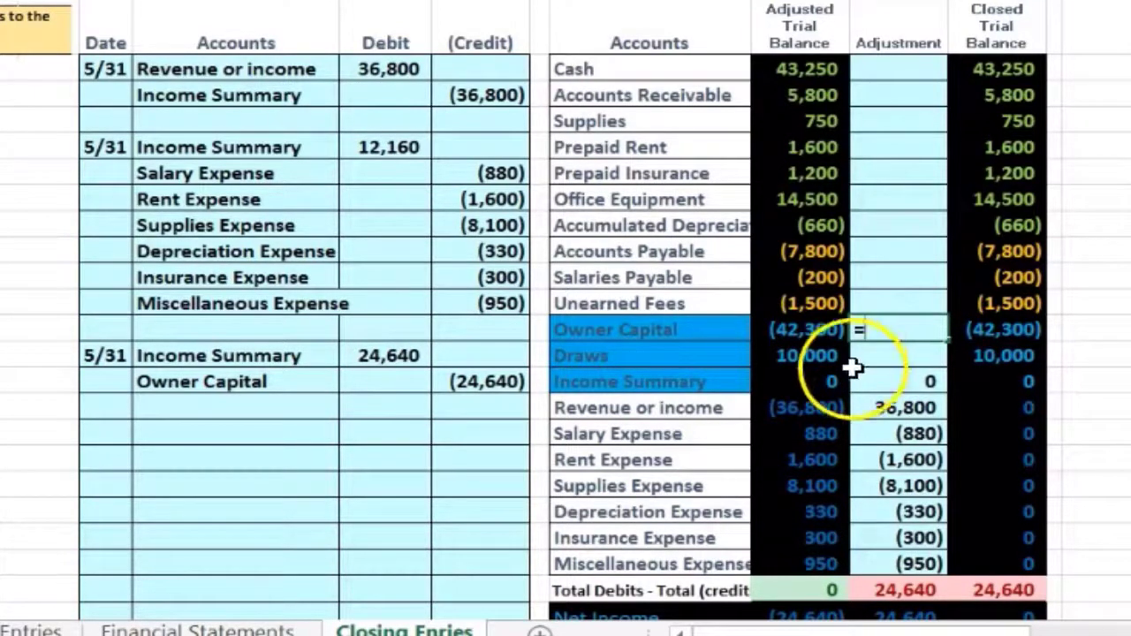
{"action": "left_click", "coordinate": [480, 382]}
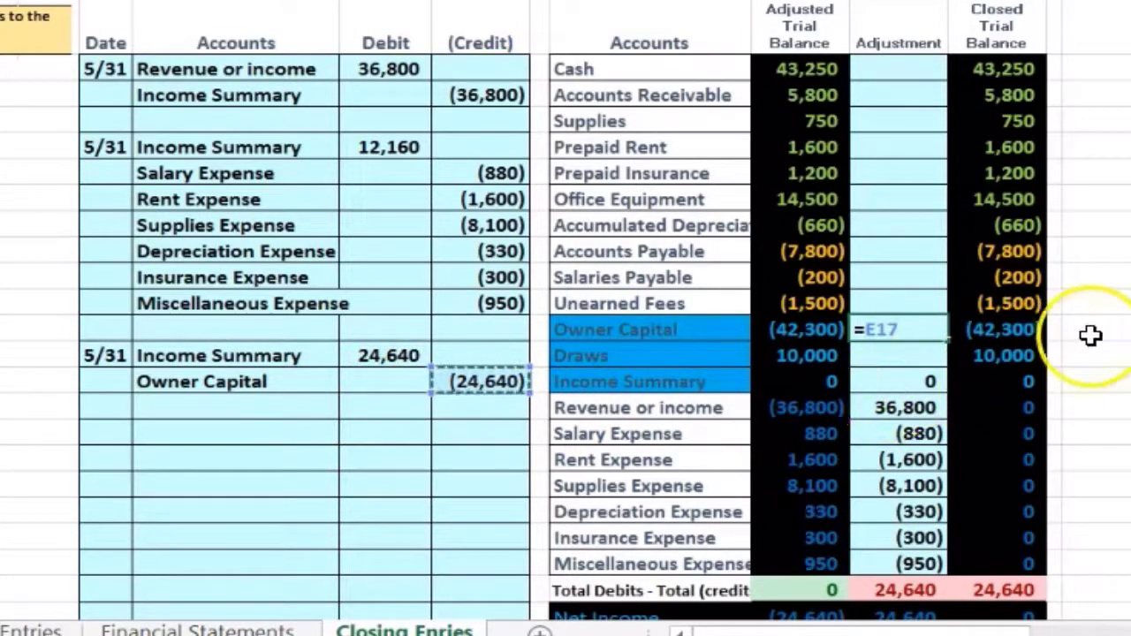
{"action": "key", "text": "Return"}
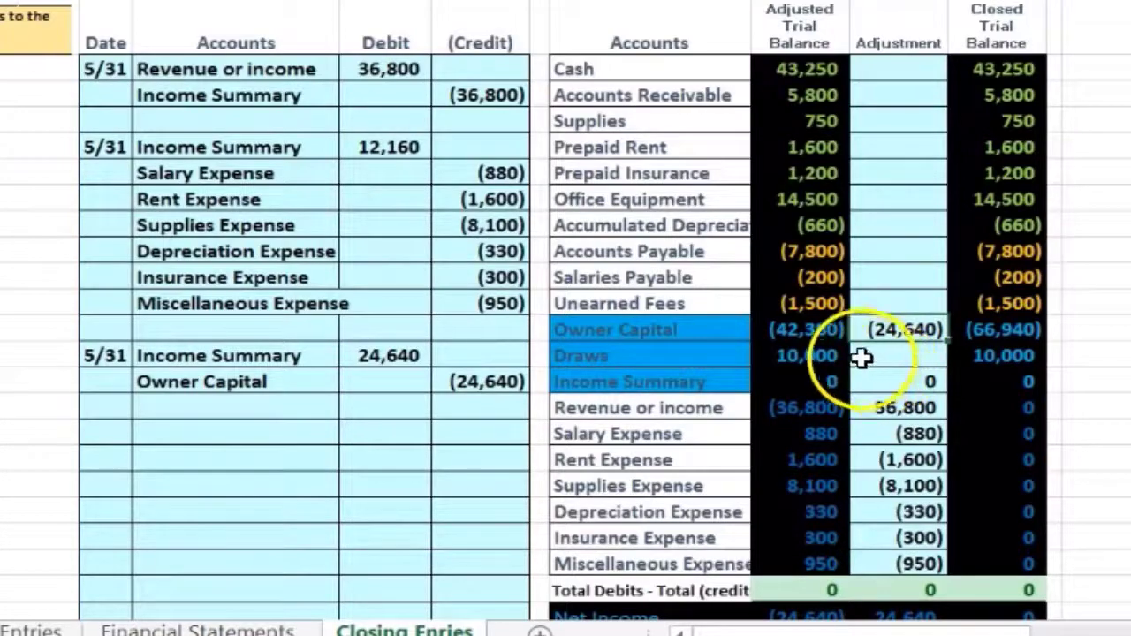
{"action": "left_click", "coordinate": [806, 333]}
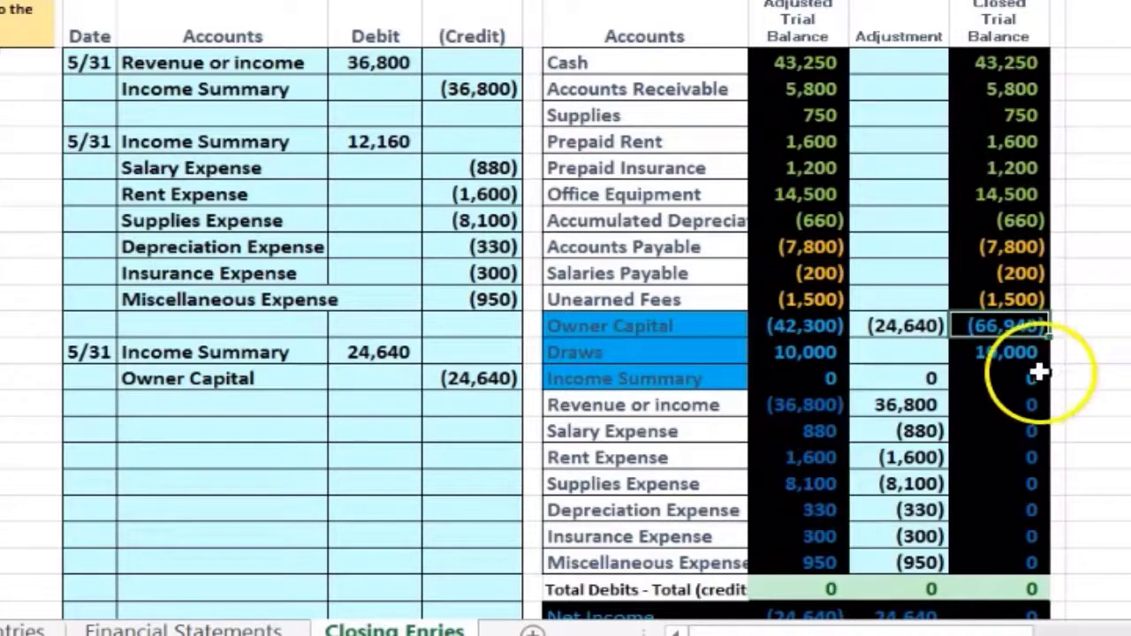
{"action": "left_click", "coordinate": [1008, 357]}
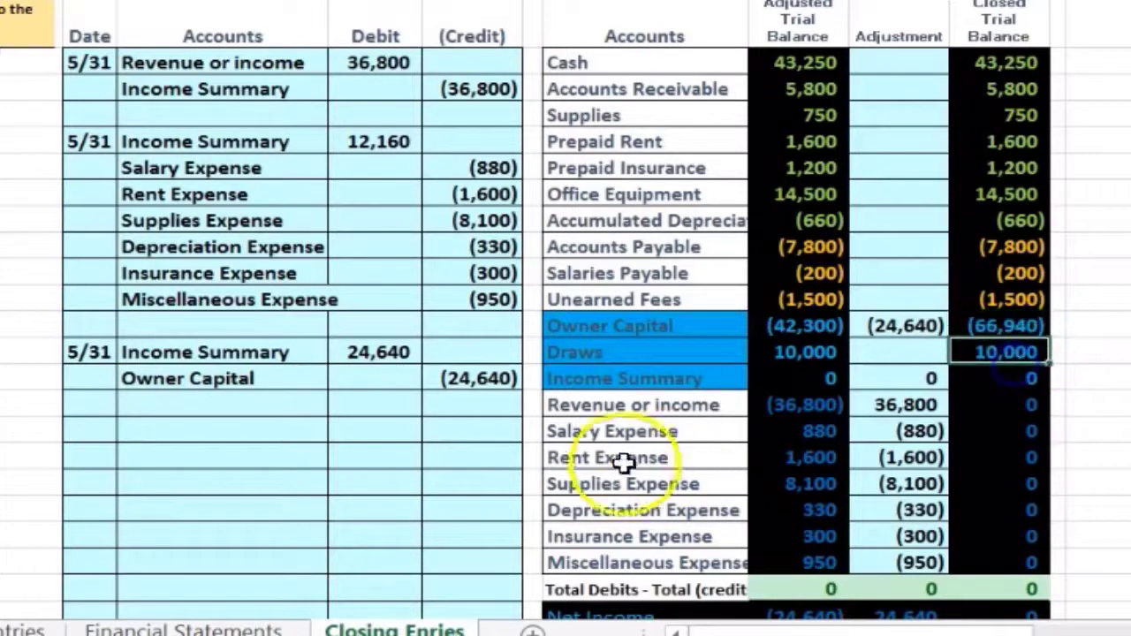
Step: Date the fourth closing entry 5/31 and paste the Draws account name from the trial balance as values on its credit line
{"action": "left_click", "coordinate": [91, 432]}
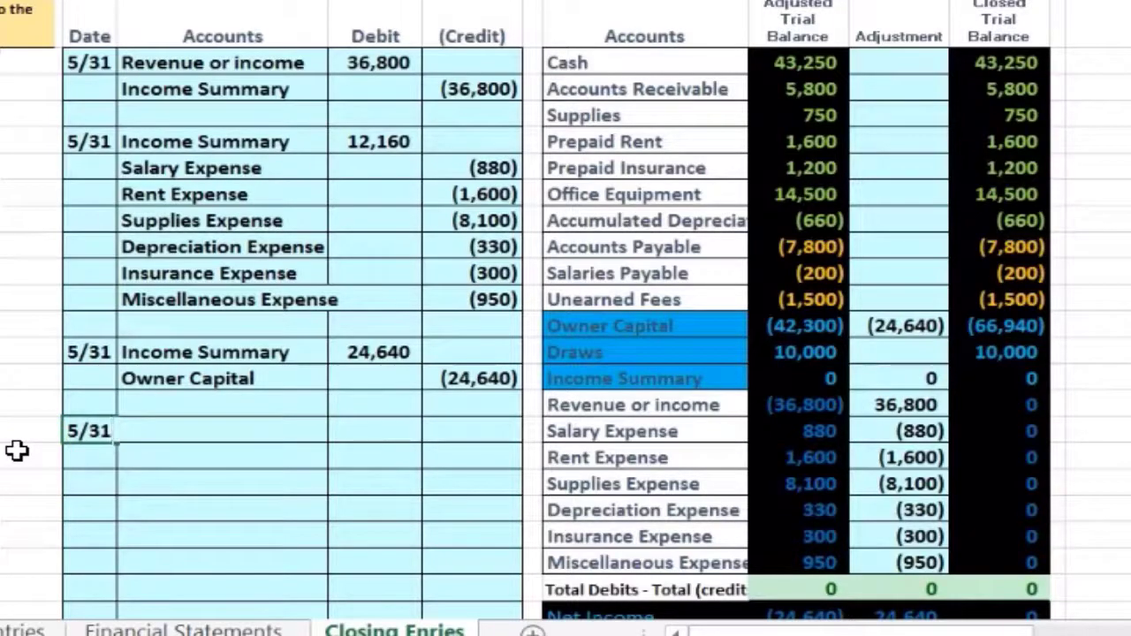
{"action": "left_click", "coordinate": [641, 355]}
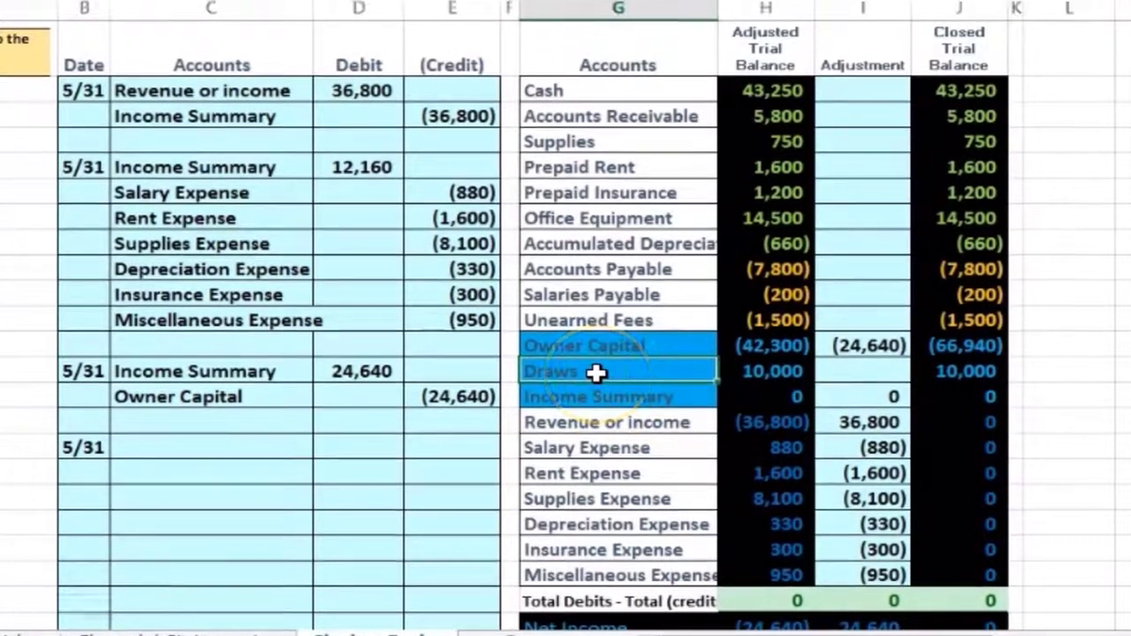
{"action": "right_click", "coordinate": [597, 363]}
{"action": "left_click", "coordinate": [627, 26]}
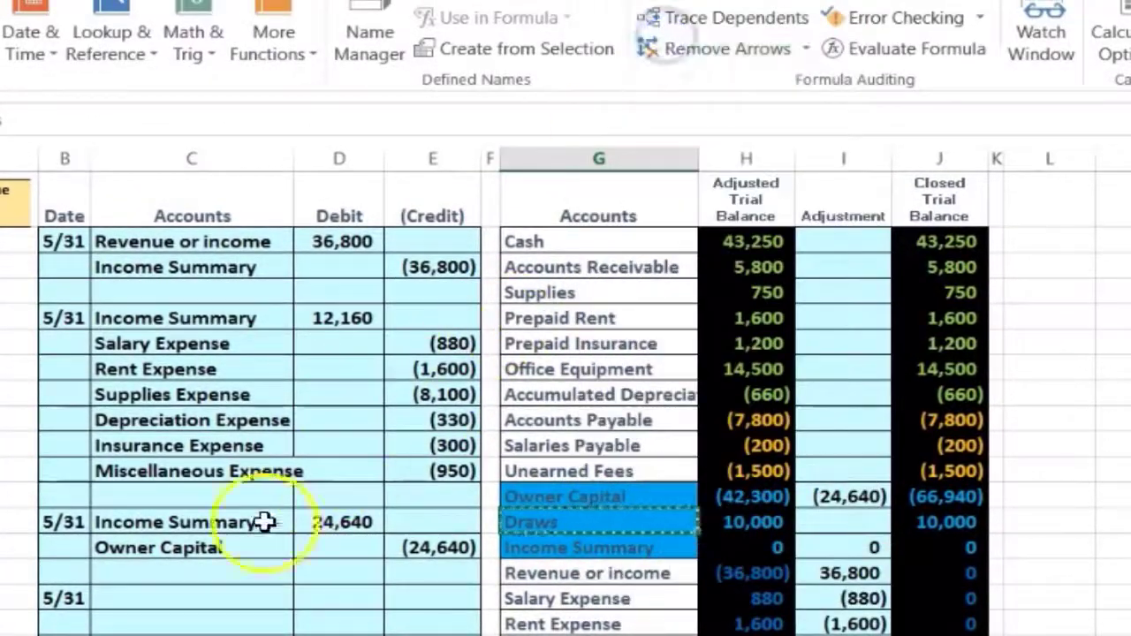
{"action": "left_click", "coordinate": [55, 600]}
{"action": "left_click", "coordinate": [102, 622]}
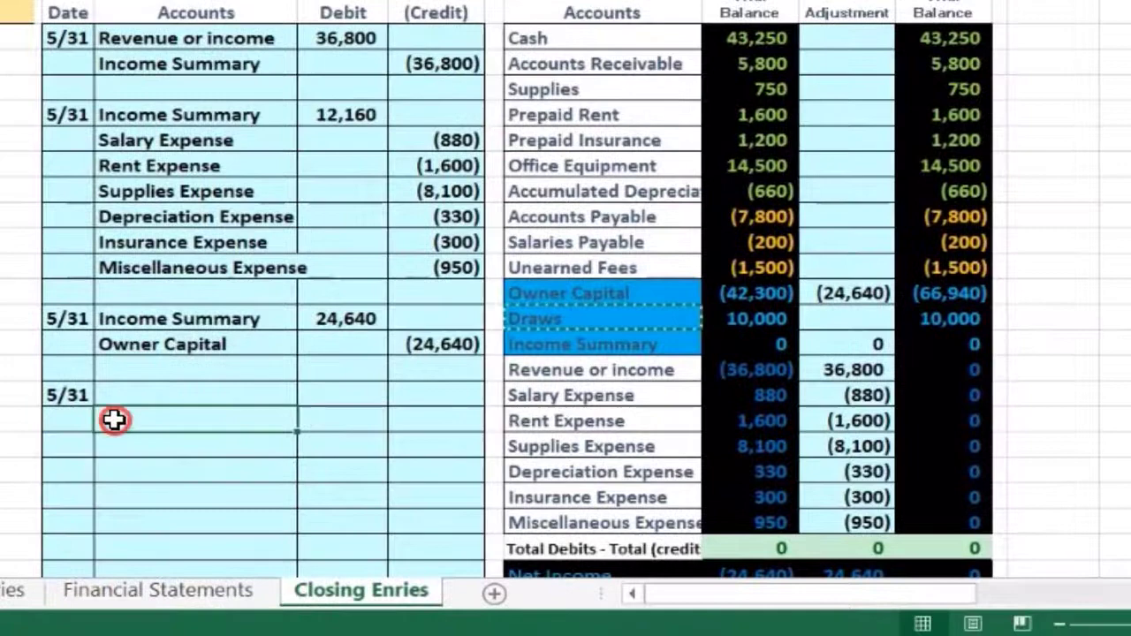
{"action": "right_click", "coordinate": [114, 420]}
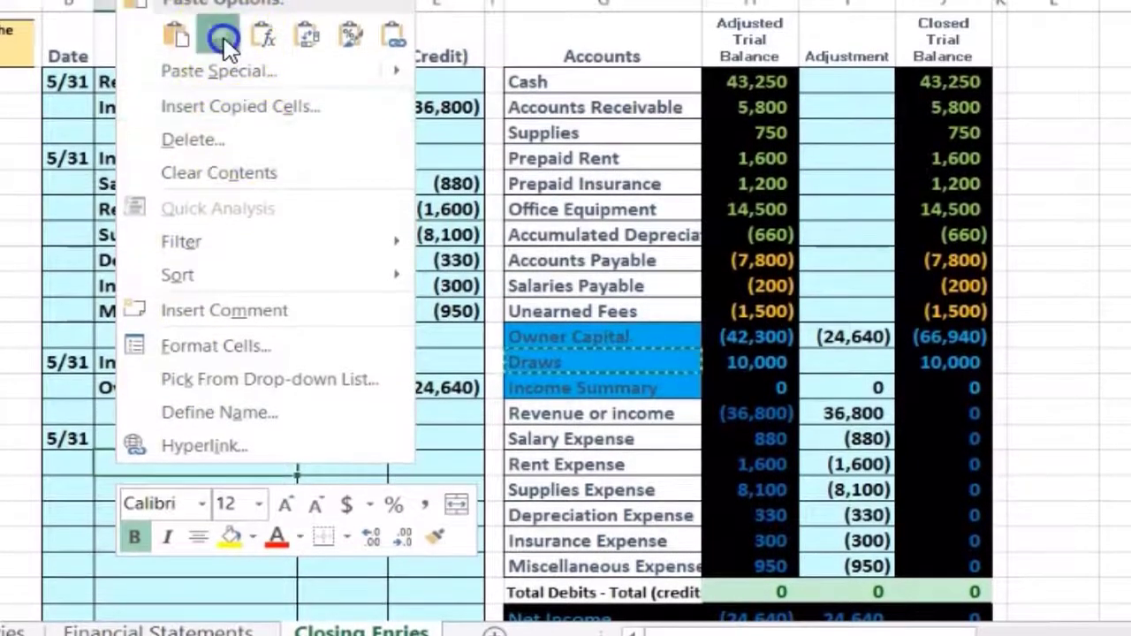
{"action": "left_click", "coordinate": [223, 38]}
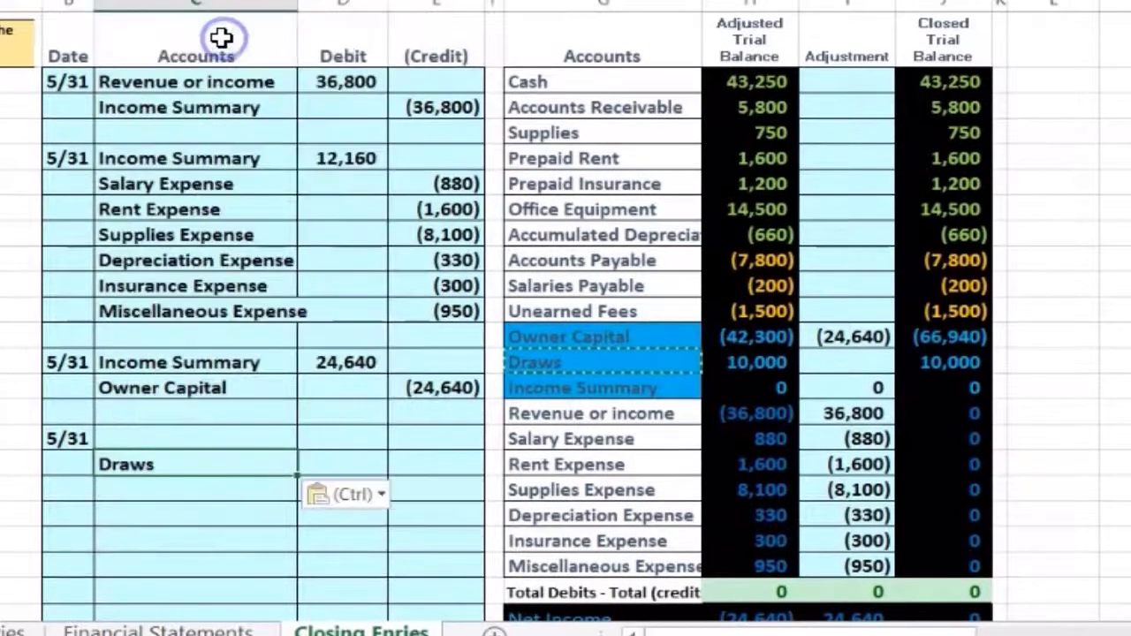
Step: Credit Draws with -10000 in the fourth entry and enter a 10,000 debit on the line above
{"action": "left_click", "coordinate": [421, 461]}
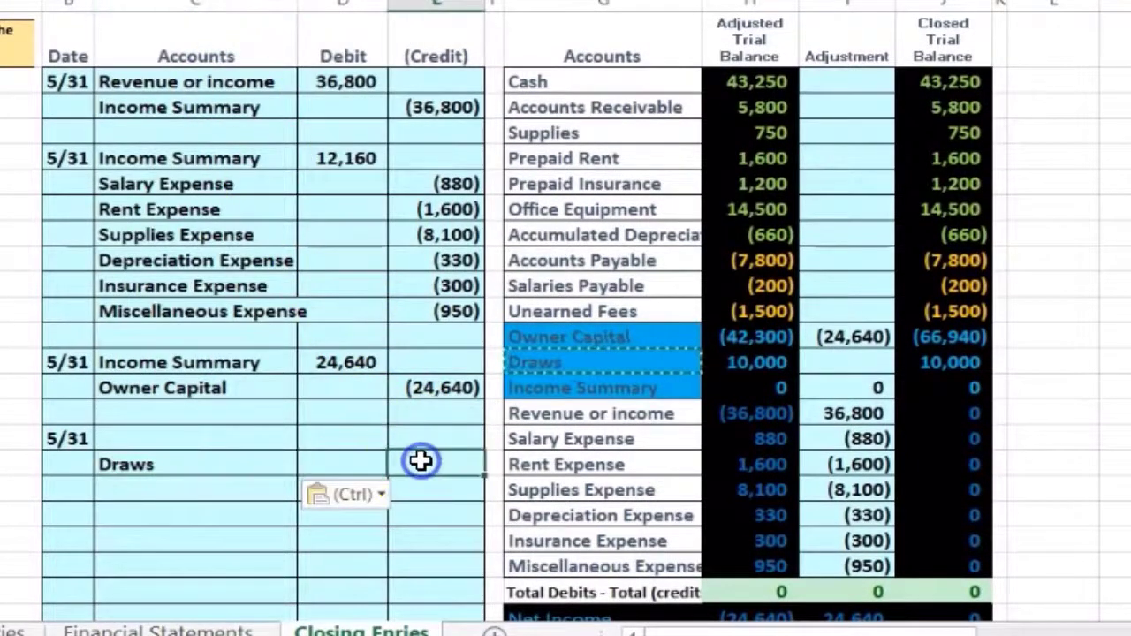
{"action": "type", "text": "-10000"}
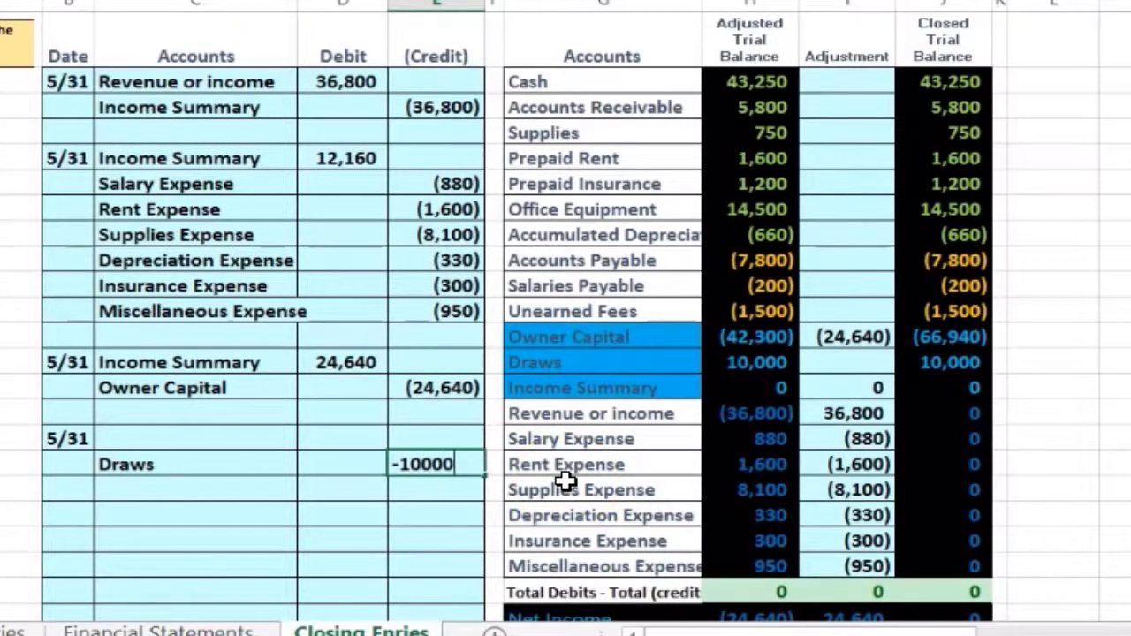
{"action": "key", "text": "Return"}
{"action": "key", "text": "Left"}
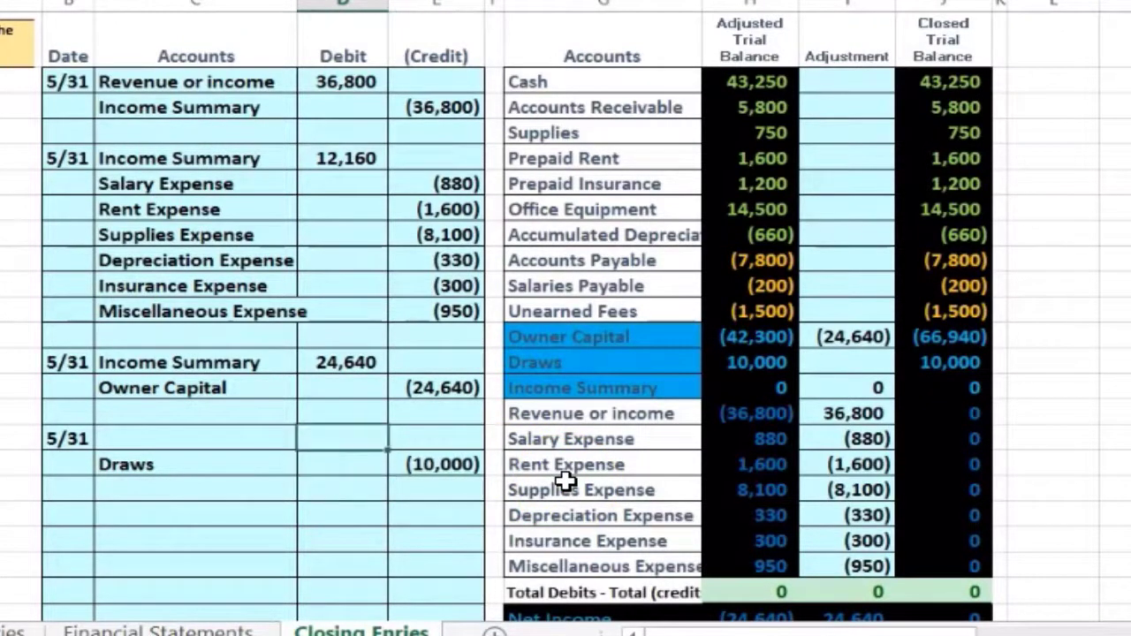
{"action": "type", "text": "10,000"}
{"action": "key", "text": "Return"}
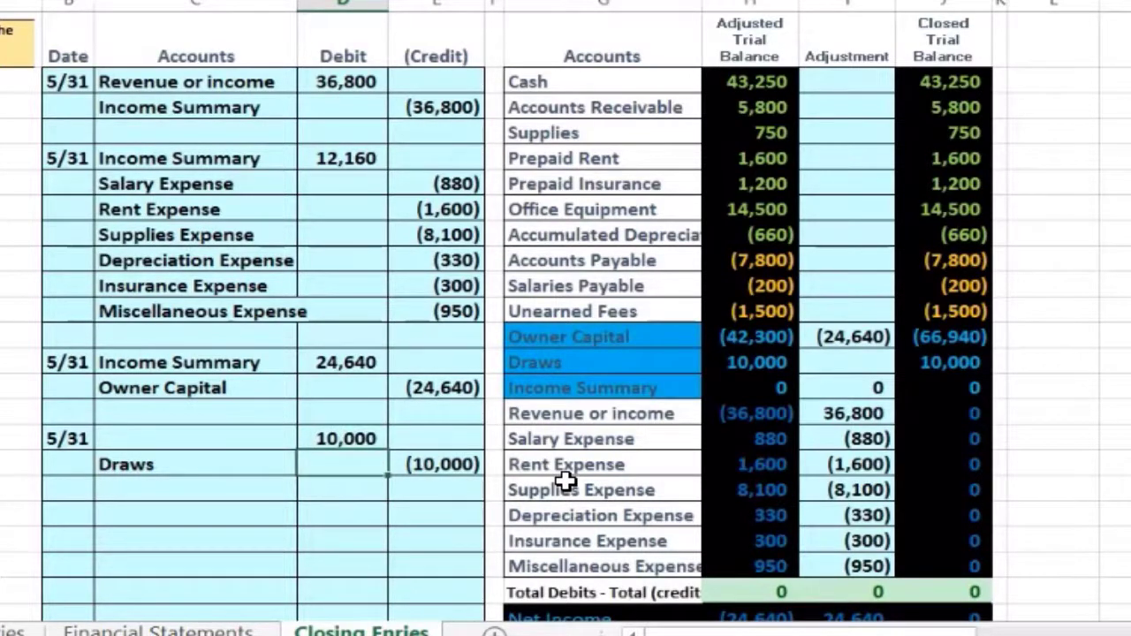
Step: Copy the Owner Capital account name from the trial balance and paste it as values on the fourth entry's debit line
{"action": "left_click", "coordinate": [601, 342]}
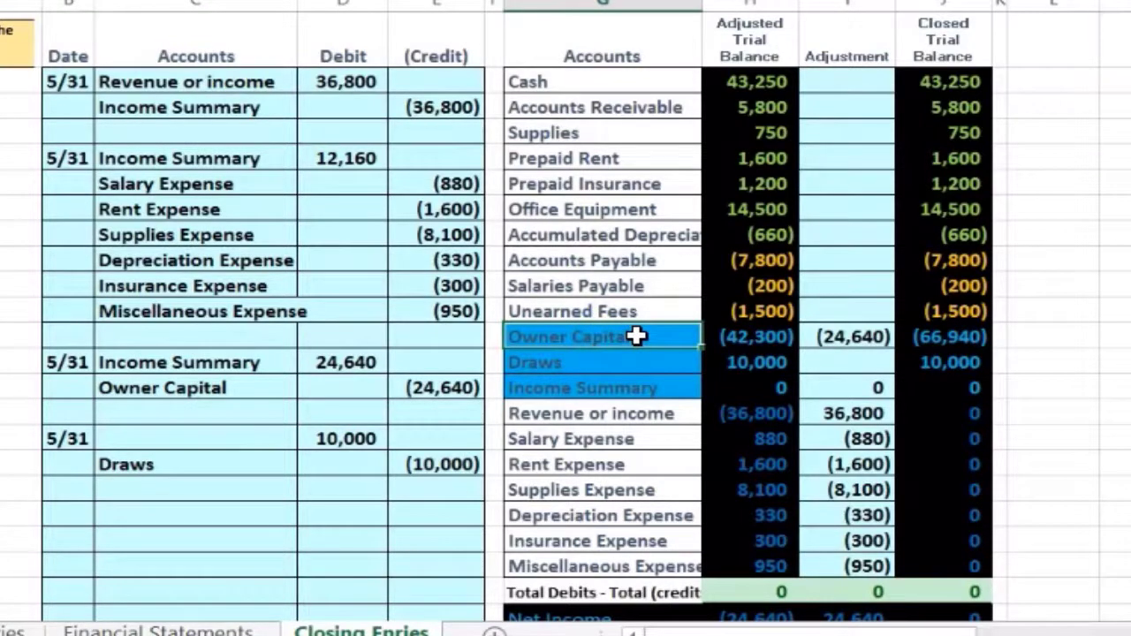
{"action": "right_click", "coordinate": [637, 336]}
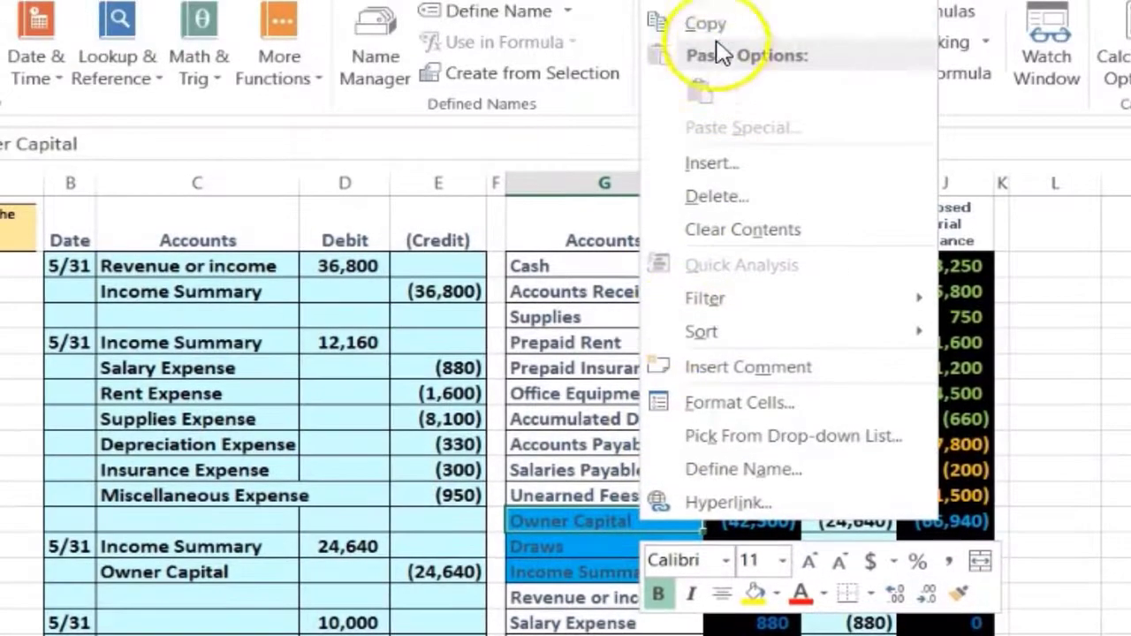
{"action": "left_click", "coordinate": [716, 23]}
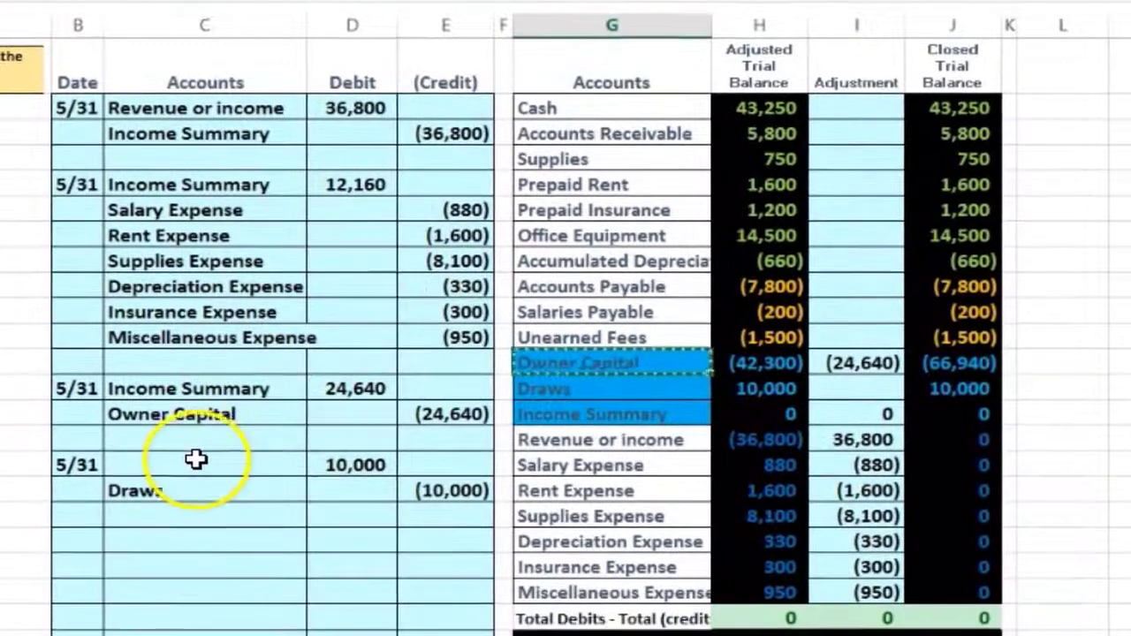
{"action": "left_click", "coordinate": [188, 617]}
{"action": "right_click", "coordinate": [196, 458]}
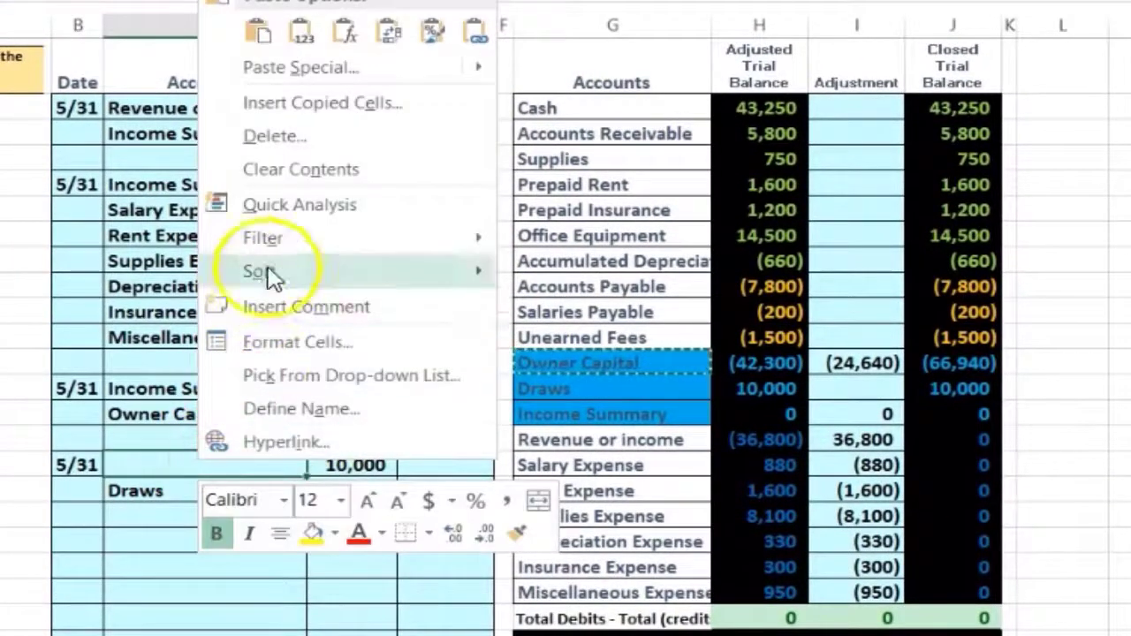
{"action": "left_click", "coordinate": [300, 33]}
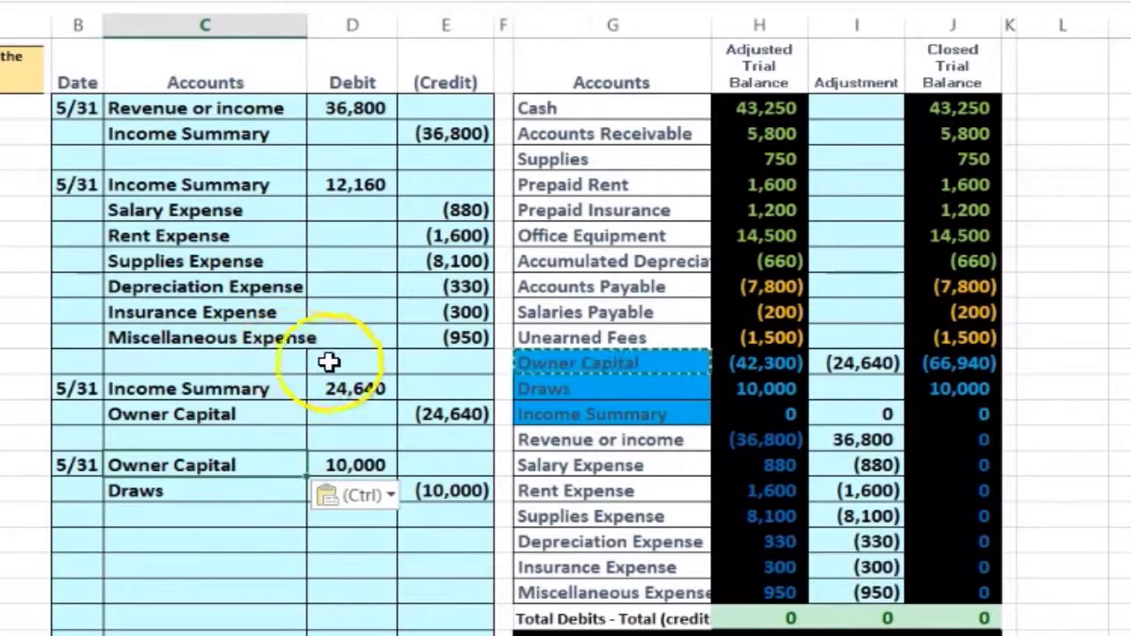
Step: Post the fourth entry's credit to Draws by setting its trial balance adjustment to =E20
{"action": "left_click", "coordinate": [864, 389]}
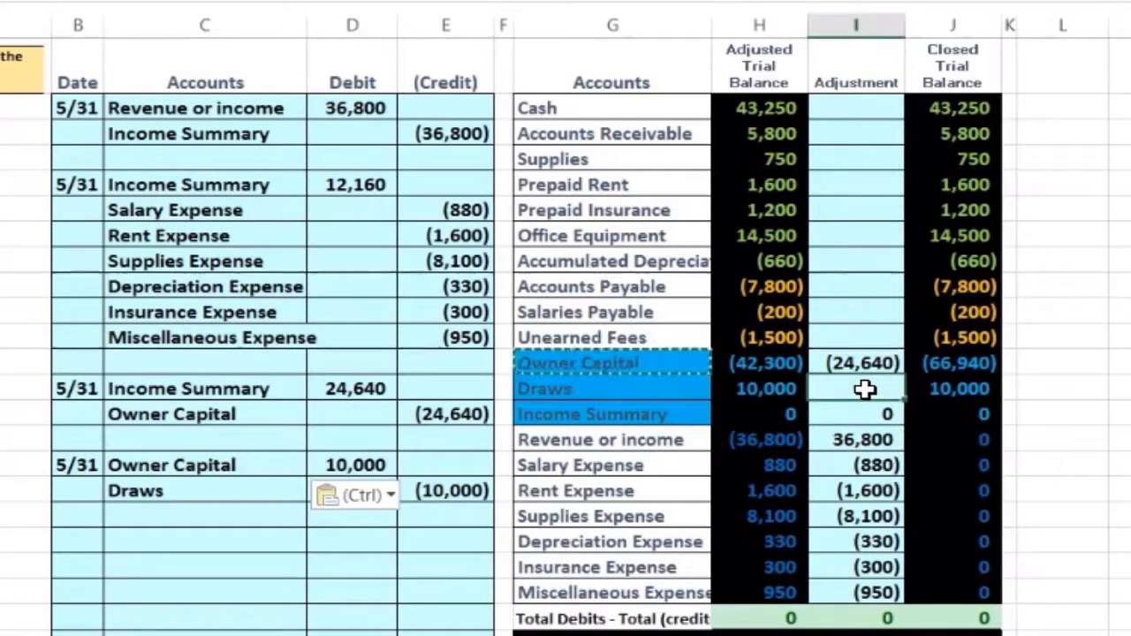
{"action": "type", "text": "="}
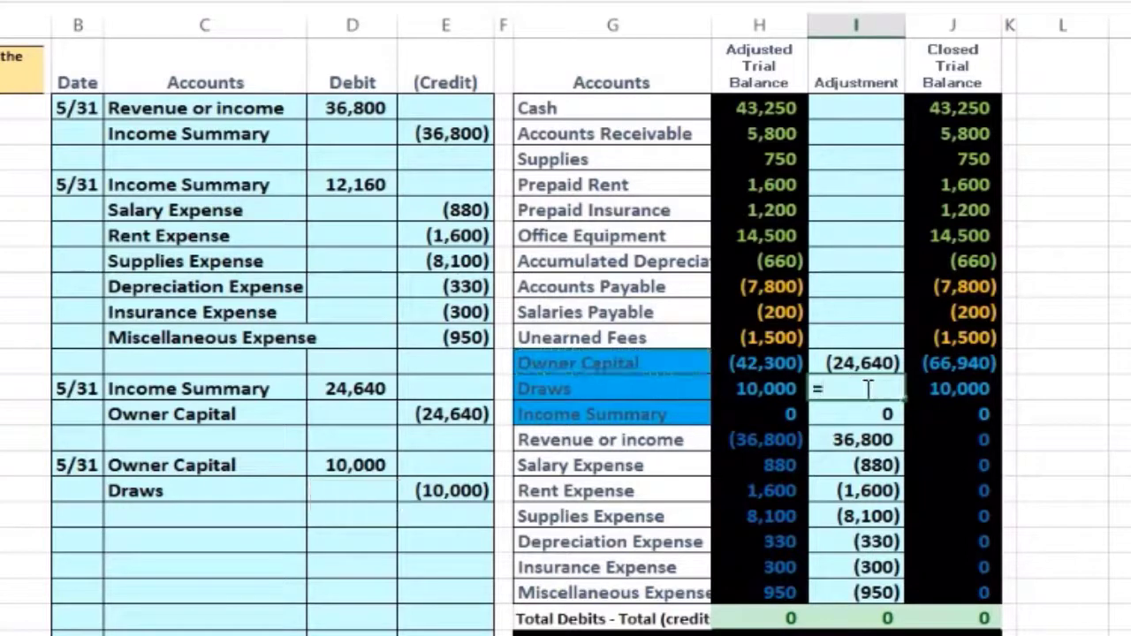
{"action": "left_click", "coordinate": [457, 493]}
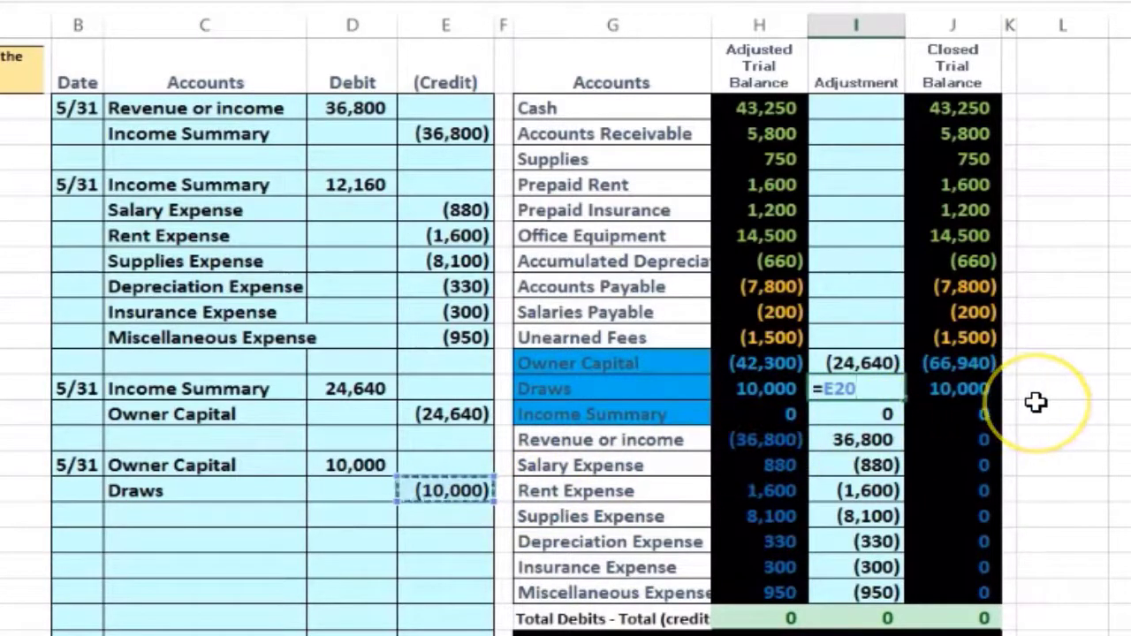
{"action": "key", "text": "Return"}
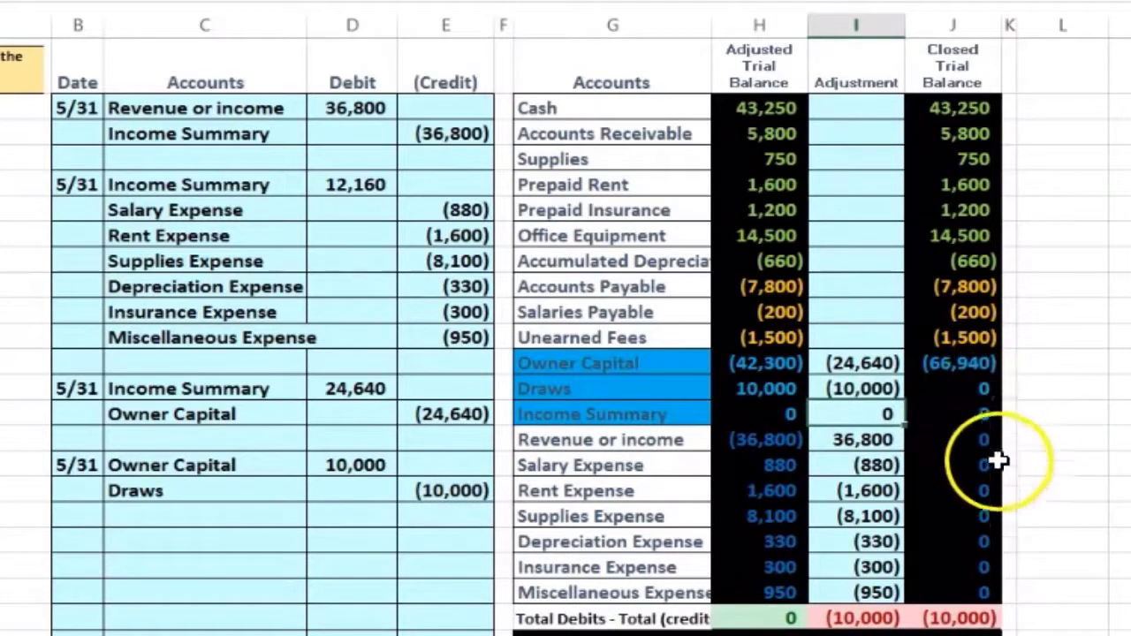
Step: Extend the Owner Capital adjustment in the trial balance to =E17+D19 so it includes the fourth entry's debit
{"action": "left_click", "coordinate": [873, 363]}
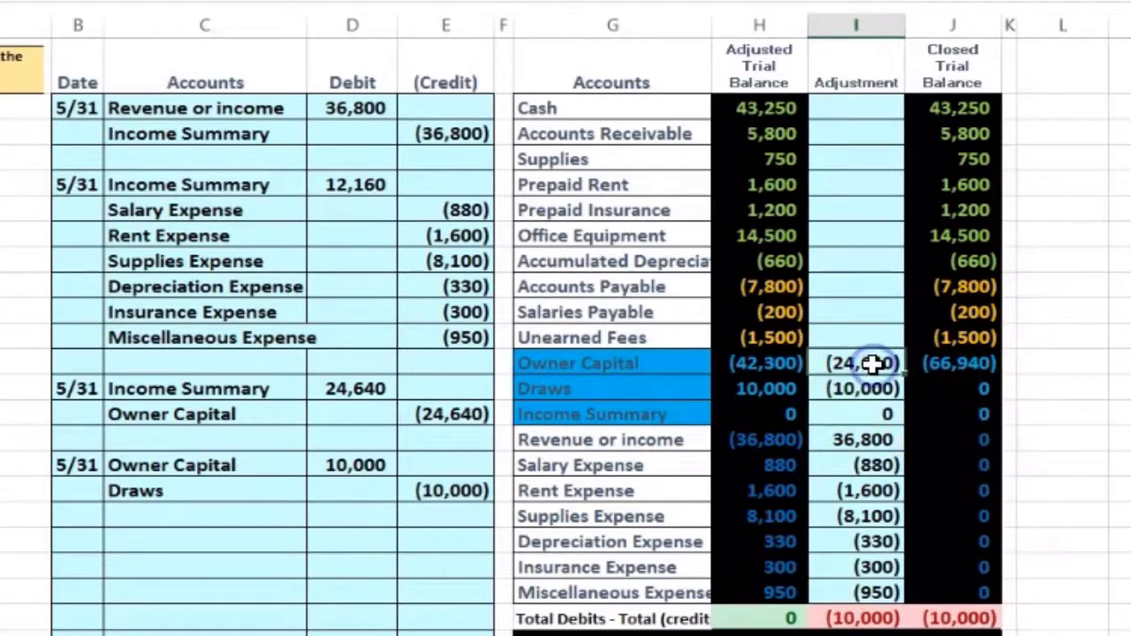
{"action": "double_click", "coordinate": [873, 363]}
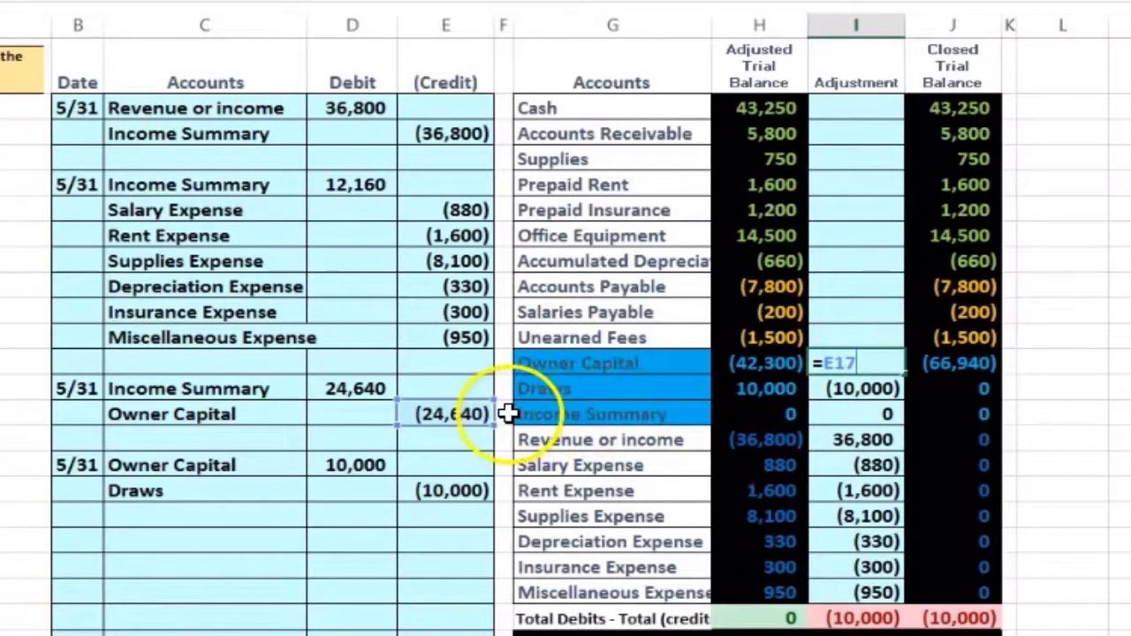
{"action": "type", "text": "+"}
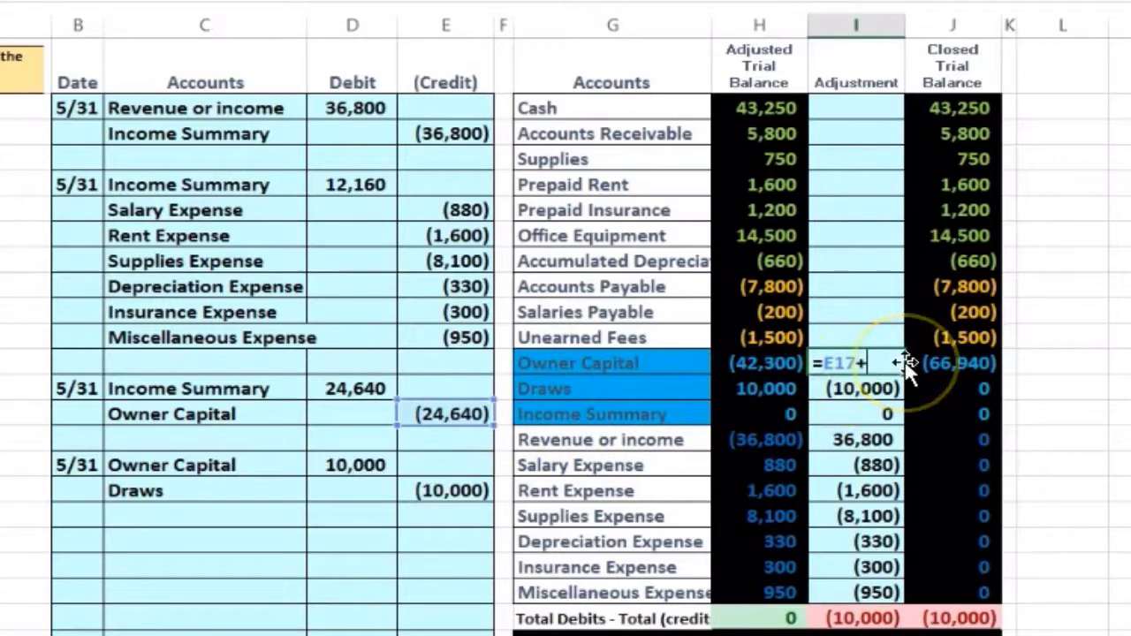
{"action": "left_click", "coordinate": [367, 463]}
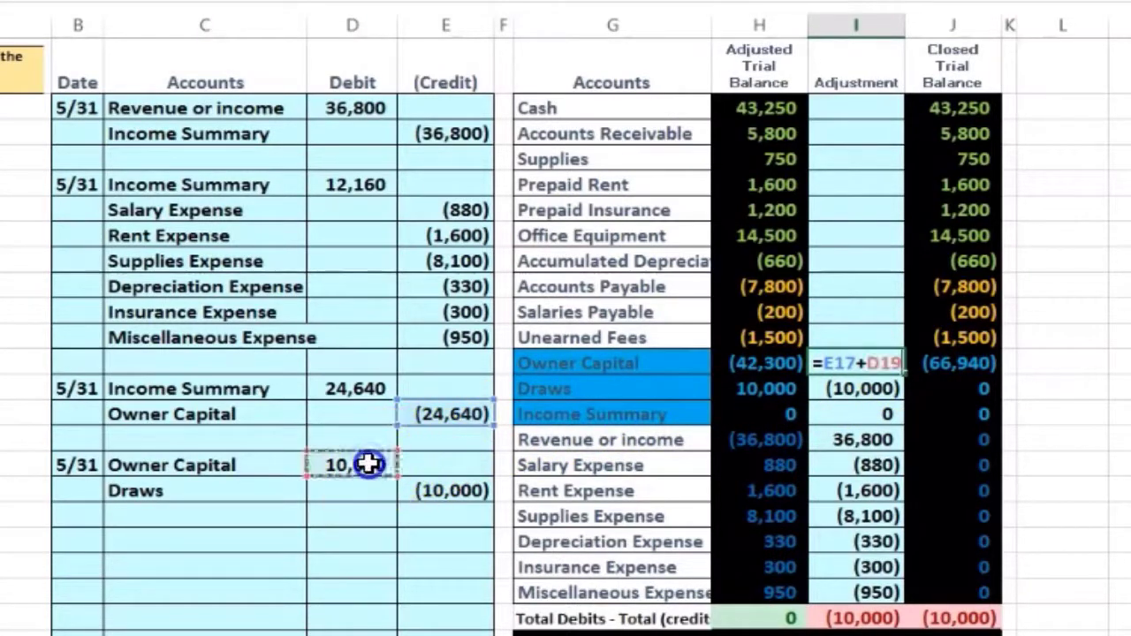
{"action": "key", "text": "Return"}
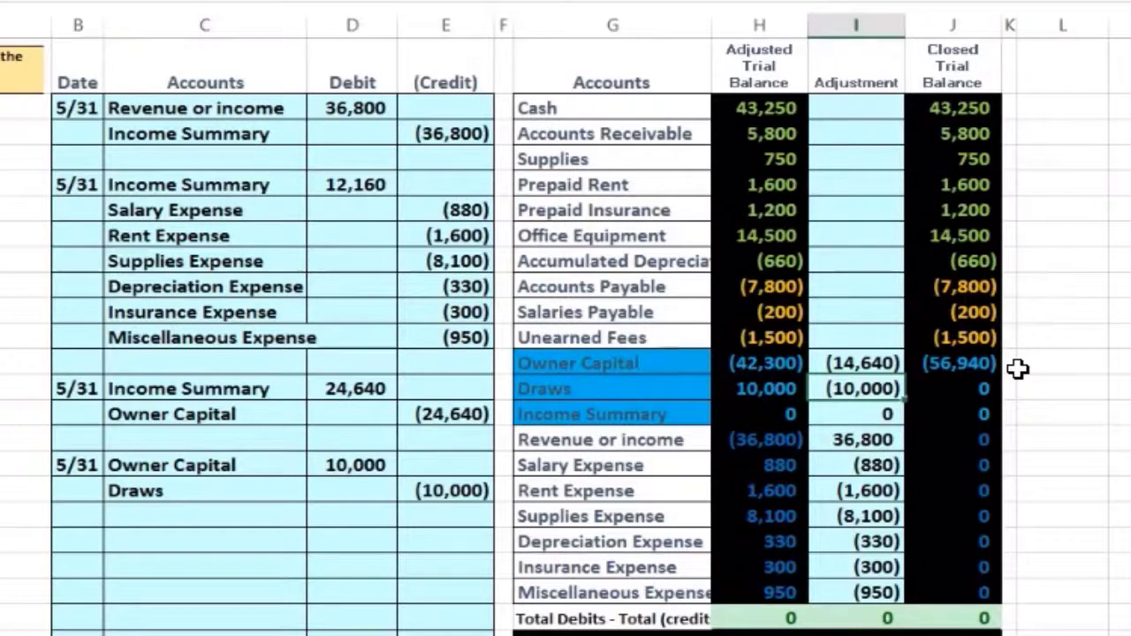
Step: Examine the closed trial balance amounts of the asset and liability accounts from Cash through Unearned Fees
{"action": "left_click_drag", "start_coordinate": [959, 108], "coordinate": [954, 340]}
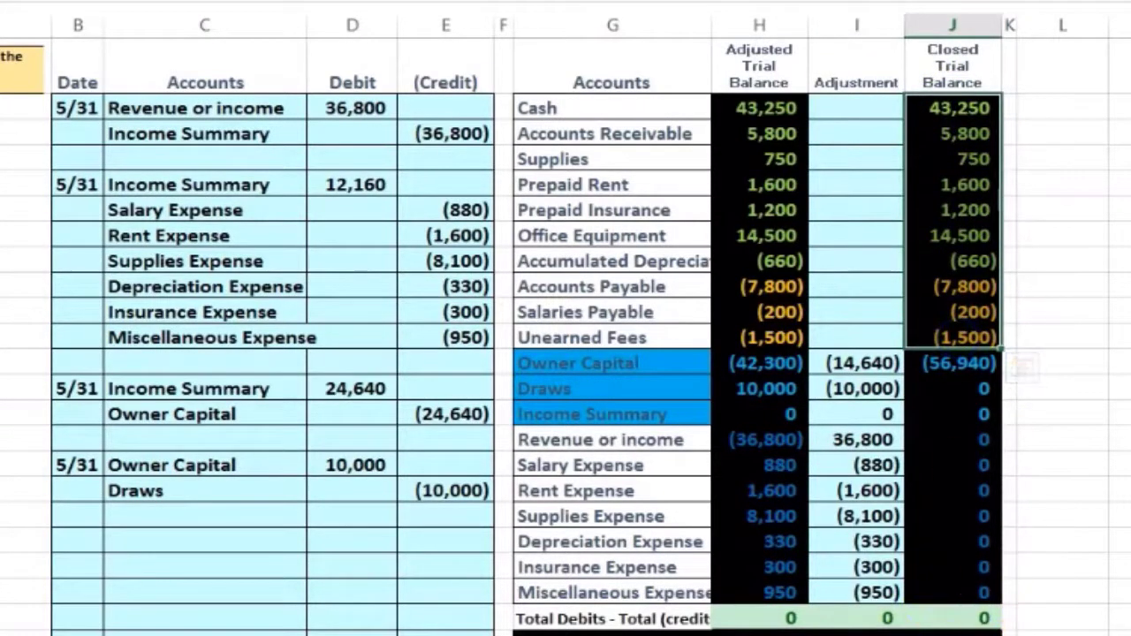